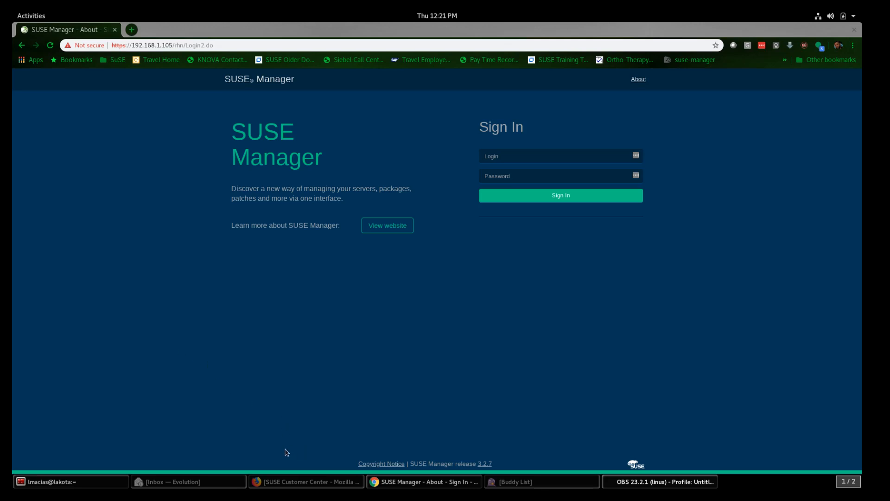
Step: Rerun the rpm -q susemanager-sync-data --changelog query, piped through less
{"action": "left_click", "coordinate": [74, 484]}
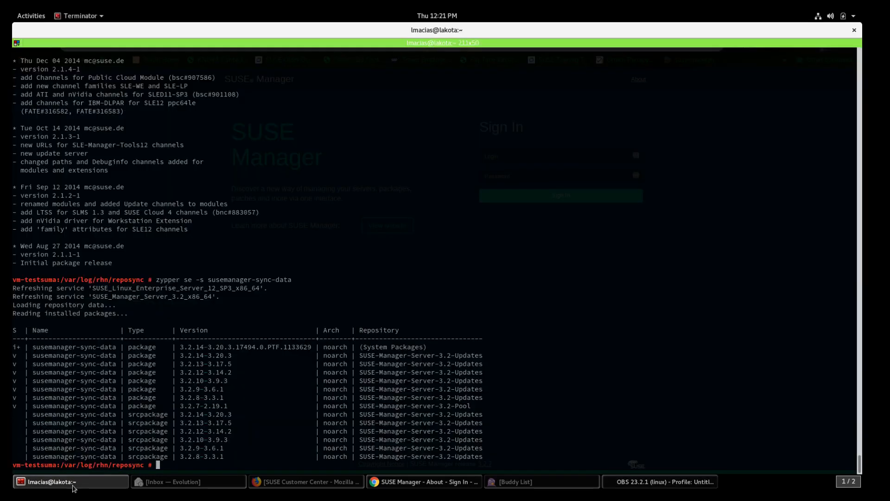
{"action": "double_click", "coordinate": [48, 355]}
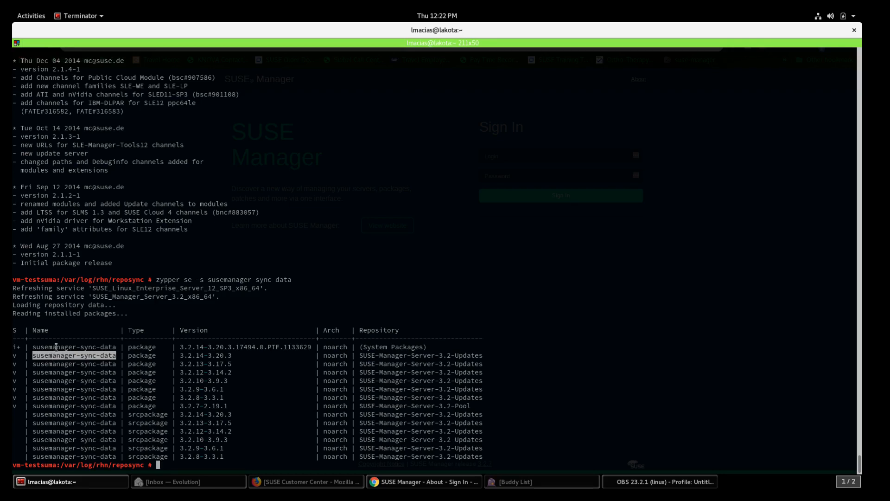
{"action": "double_click", "coordinate": [56, 347]}
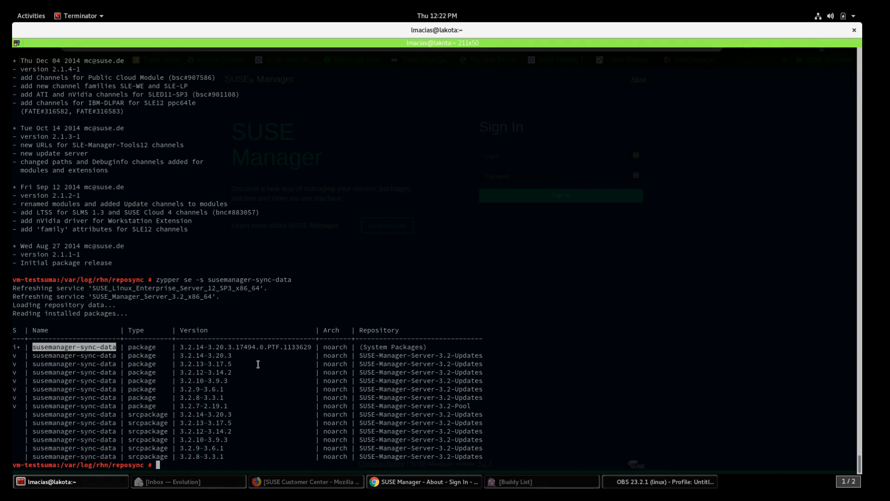
{"action": "type", "text": "/rp"}
{"action": "type", "text": "m"}
{"action": "key", "text": "Return"}
{"action": "key", "text": "Right"}
{"action": "key", "text": "Right"}
{"action": "key", "text": "Right"}
{"action": "key", "text": "Right"}
{"action": "key", "text": "Right"}
{"action": "key", "text": "Right"}
{"action": "key", "text": "Right"}
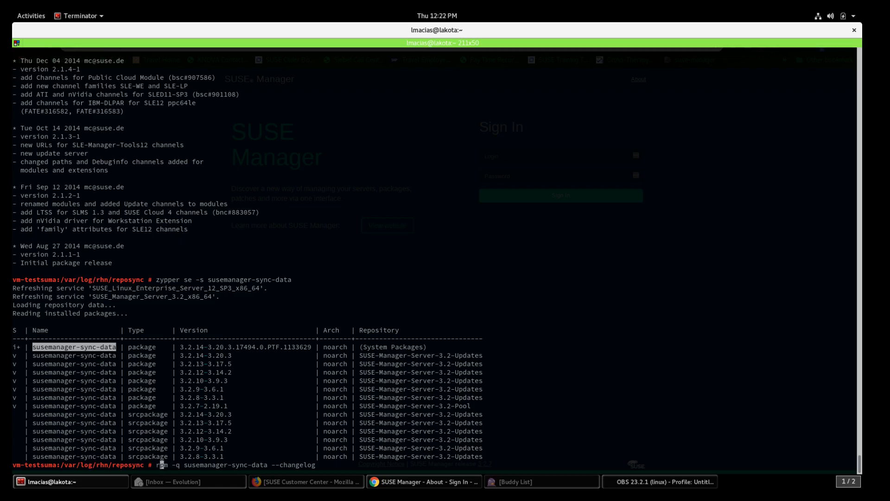
{"action": "key", "text": "Right"}
{"action": "key", "text": "Right"}
{"action": "key", "text": "Right"}
{"action": "key", "text": "Right"}
{"action": "key", "text": "Right"}
{"action": "key", "text": "Right"}
{"action": "key", "text": "Right"}
{"action": "key", "text": "Right"}
{"action": "key", "text": "Right"}
{"action": "key", "text": "Right"}
{"action": "key", "text": "Right"}
{"action": "key", "text": "Right"}
{"action": "key", "text": "Right"}
{"action": "key", "text": "Right"}
{"action": "key", "text": "Right"}
{"action": "key", "text": "Right"}
{"action": "key", "text": "Right"}
{"action": "key", "text": "Right"}
{"action": "key", "text": "Right"}
{"action": "key", "text": "Right"}
{"action": "key", "text": "Right"}
{"action": "key", "text": "Right"}
{"action": "key", "text": "Right"}
{"action": "key", "text": "Right"}
{"action": "key", "text": "Right"}
{"action": "key", "text": "Right"}
{"action": "key", "text": "Right"}
{"action": "key", "text": "Right"}
{"action": "type", "text": "| less"}
{"action": "key", "text": "Return"}
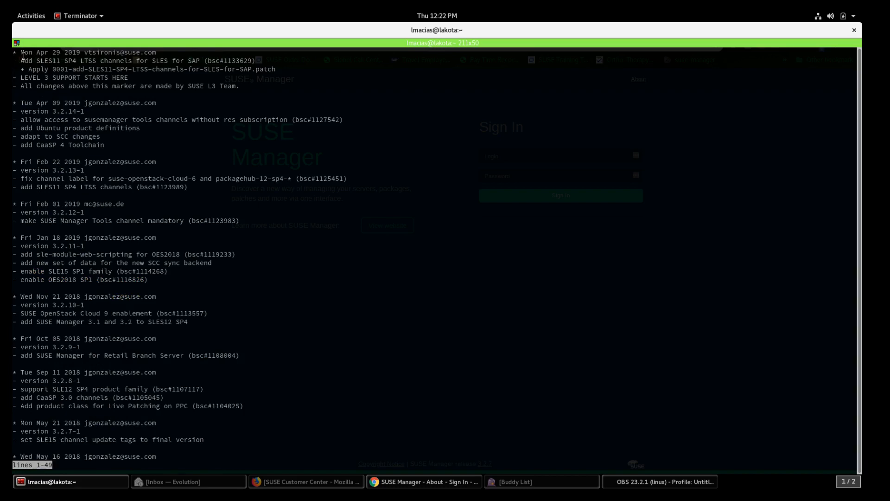
Step: Highlight the newest changelog entry adding SLES11 SP4 LTSS channels for SAP, then quit the pager
{"action": "left_click_drag", "start_coordinate": [20, 61], "coordinate": [239, 69]}
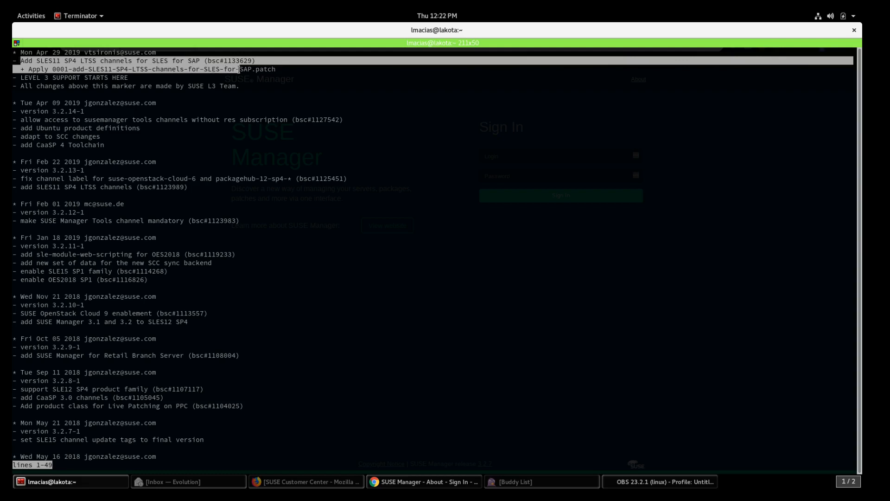
{"action": "left_click", "coordinate": [239, 136]}
{"action": "key", "text": "q"}
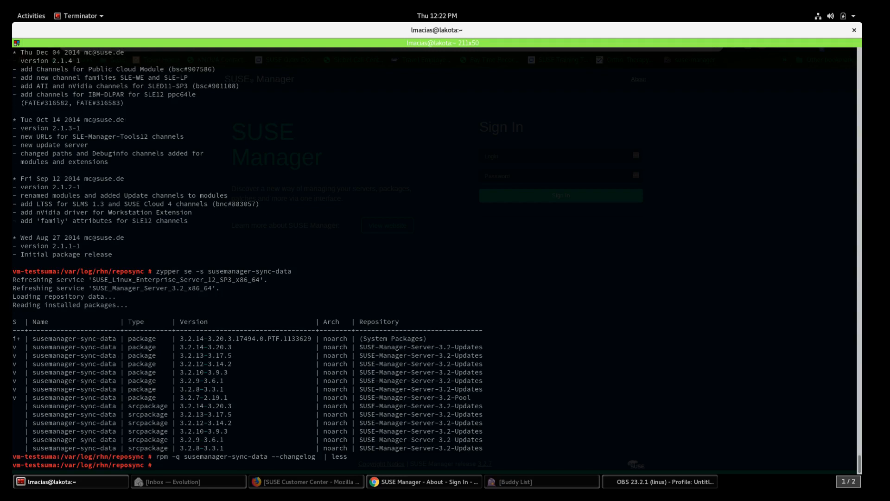
{"action": "type", "text": "/list"}
Step: Run mgr-sync list channels and log in as the admin user
{"action": "key", "text": "Return"}
{"action": "key", "text": "l"}
{"action": "key", "text": "l"}
{"action": "key", "text": "l"}
{"action": "key", "text": "l"}
{"action": "key", "text": "l"}
{"action": "key", "text": "l"}
{"action": "key", "text": "l"}
{"action": "key", "text": "l"}
{"action": "key", "text": "Return"}
{"action": "type", "text": "admin"}
{"action": "key", "text": "Return"}
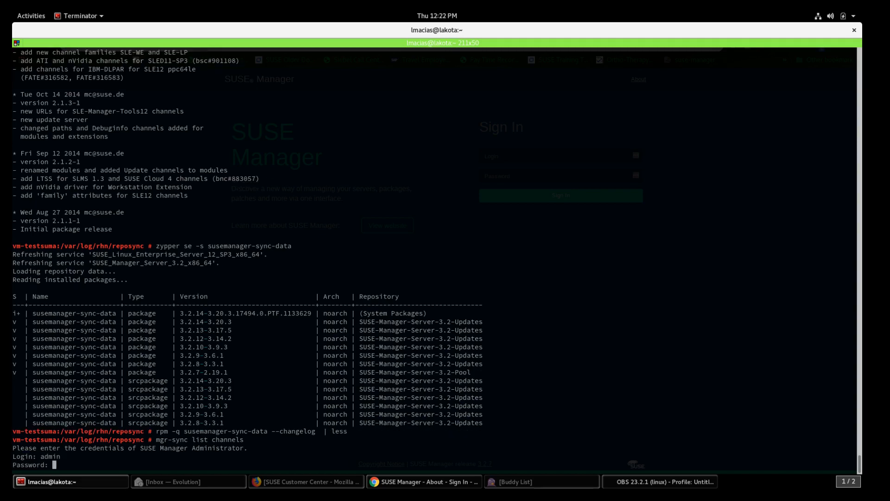
{"action": "key", "text": "Return"}
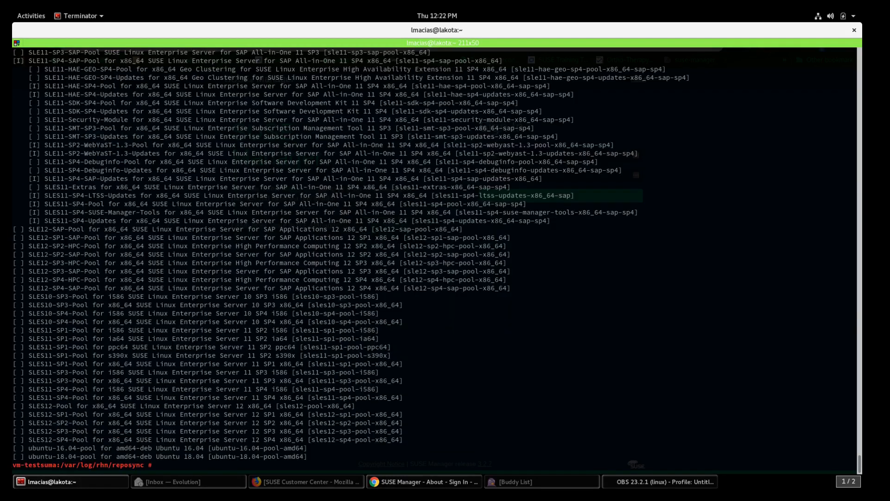
Step: Highlight the installed SLES11-SP4-LTSS-Updates line under the SLE11-SP4-SAP-Pool group
{"action": "scroll", "coordinate": [226, 229], "scroll_direction": "up", "scroll_amount": 4}
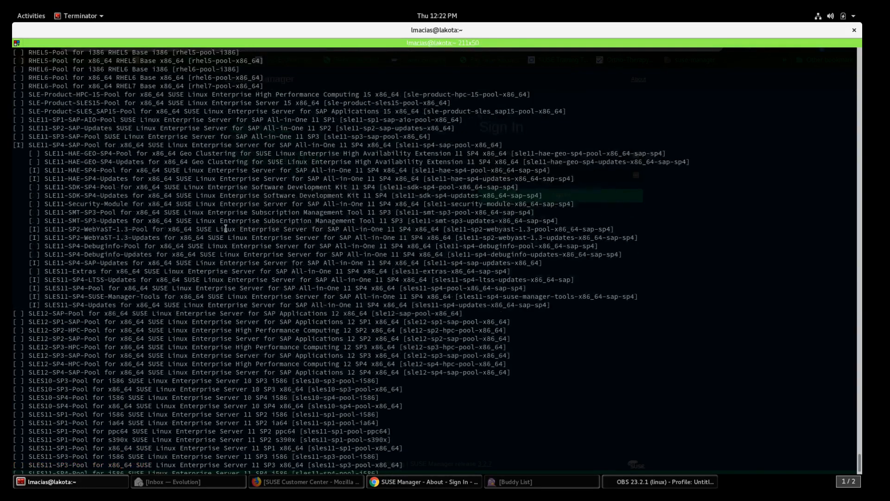
{"action": "scroll", "coordinate": [226, 229], "scroll_direction": "up", "scroll_amount": 2}
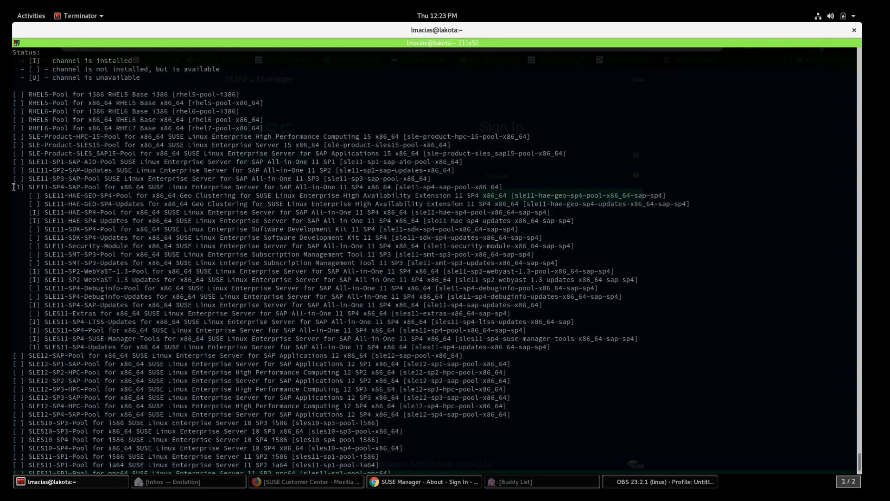
{"action": "left_click_drag", "start_coordinate": [14, 187], "coordinate": [618, 345]}
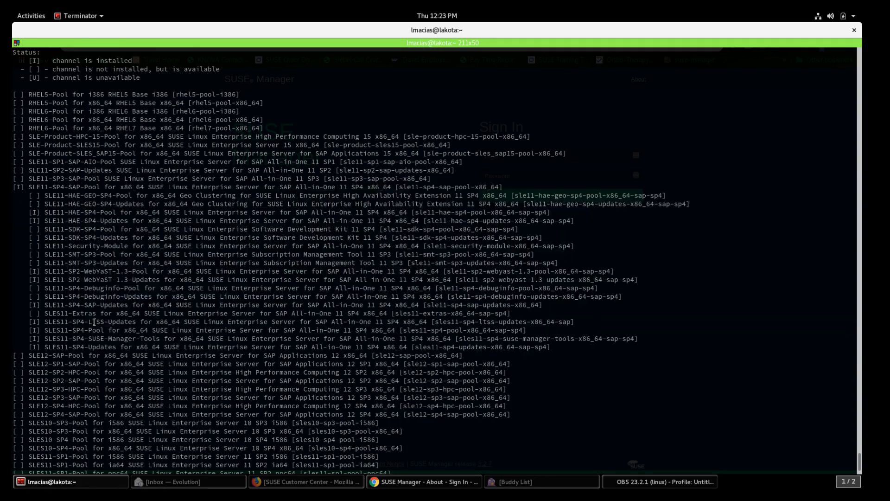
{"action": "triple_click", "coordinate": [91, 322]}
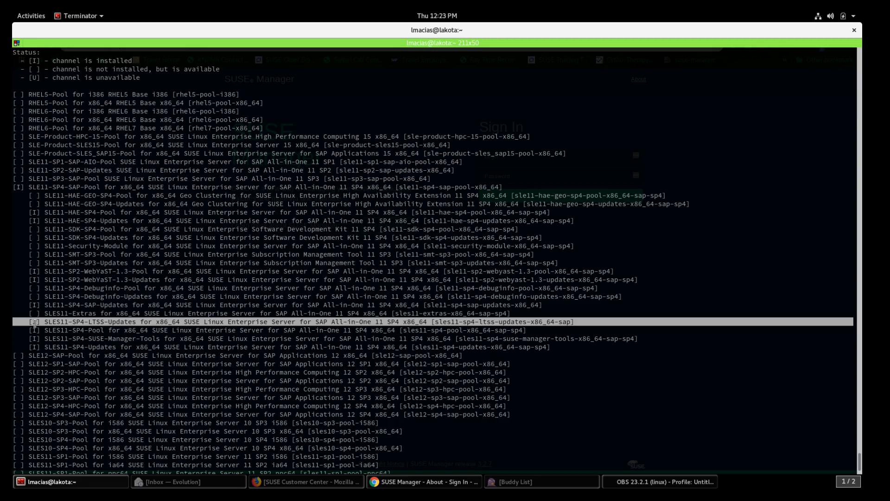
{"action": "scroll", "coordinate": [229, 309], "scroll_direction": "down", "scroll_amount": 5}
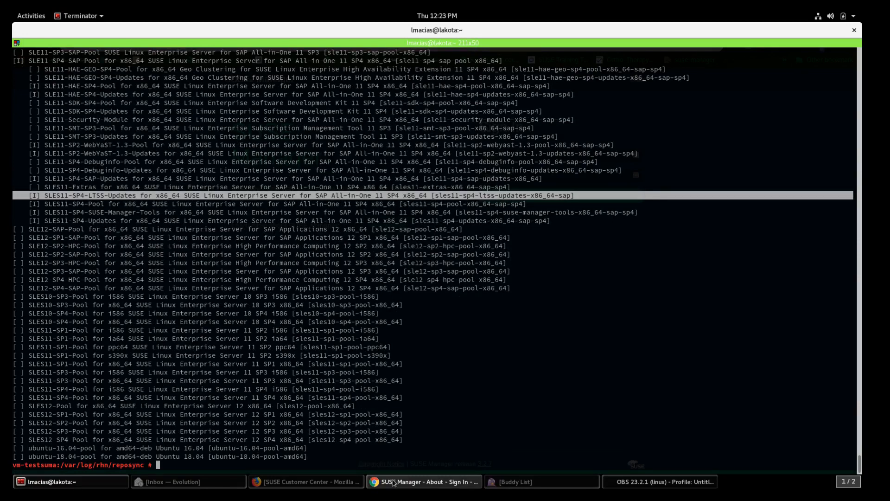
{"action": "left_click", "coordinate": [375, 482]}
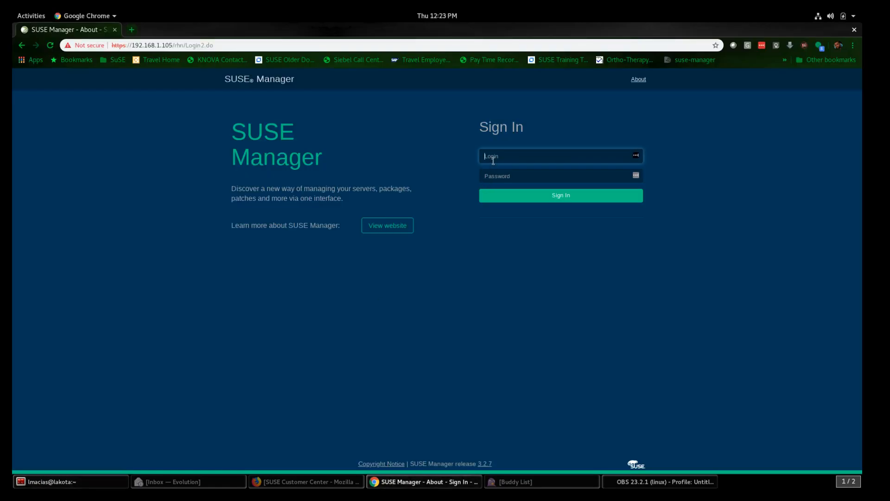
Step: Sign in as admin with the account password, decline saving it, and expand Admin
{"action": "type", "text": "admin"}
{"action": "key", "text": "Tab"}
{"action": "type", "text": "••••••••••"}
{"action": "left_click", "coordinate": [589, 202]}
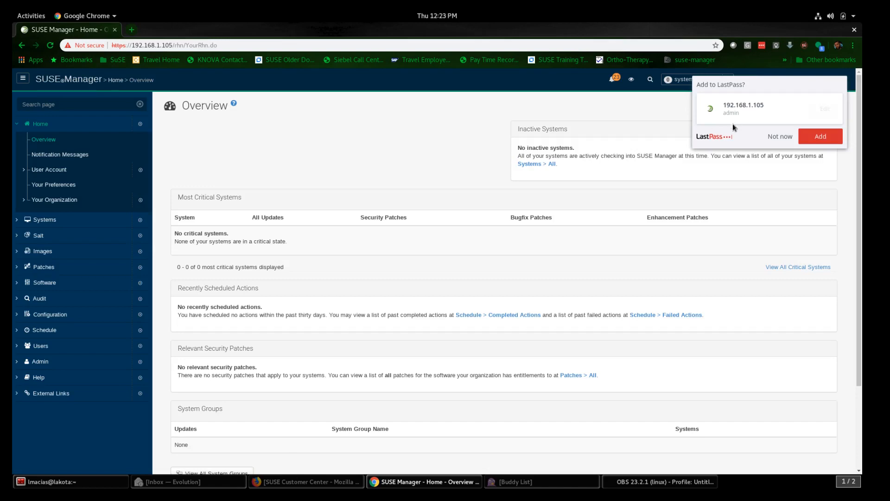
{"action": "left_click", "coordinate": [780, 136]}
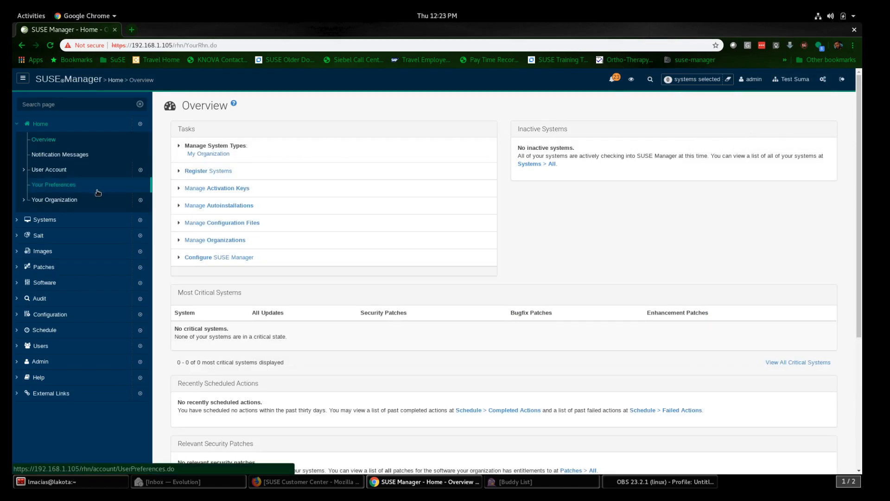
{"action": "left_click", "coordinate": [47, 367]}
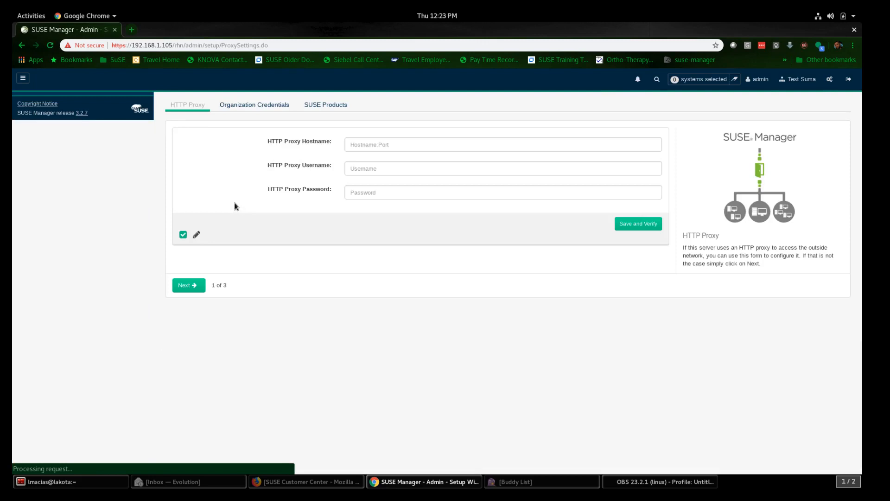
Step: Filter SUSE Products by x86_64 and 'sap', then expand SLES for SAP All-in-One 11 SP4
{"action": "left_click", "coordinate": [317, 127]}
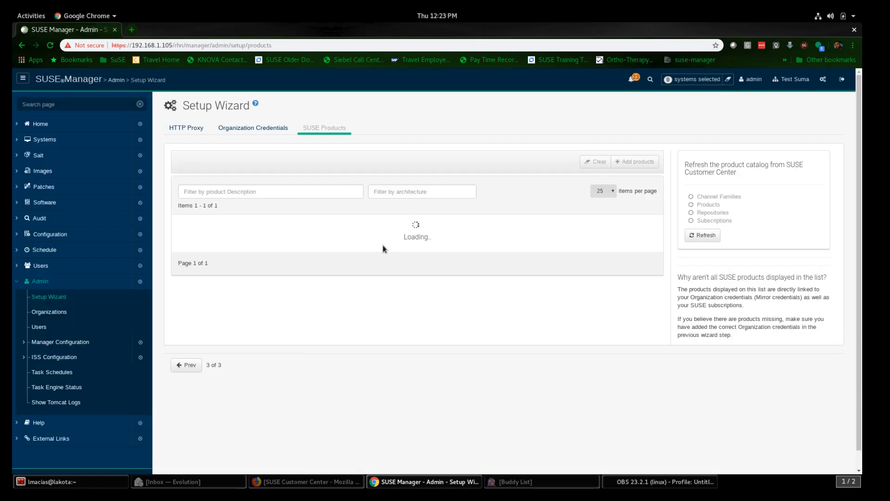
{"action": "scroll", "coordinate": [387, 266], "scroll_direction": "down", "scroll_amount": 5}
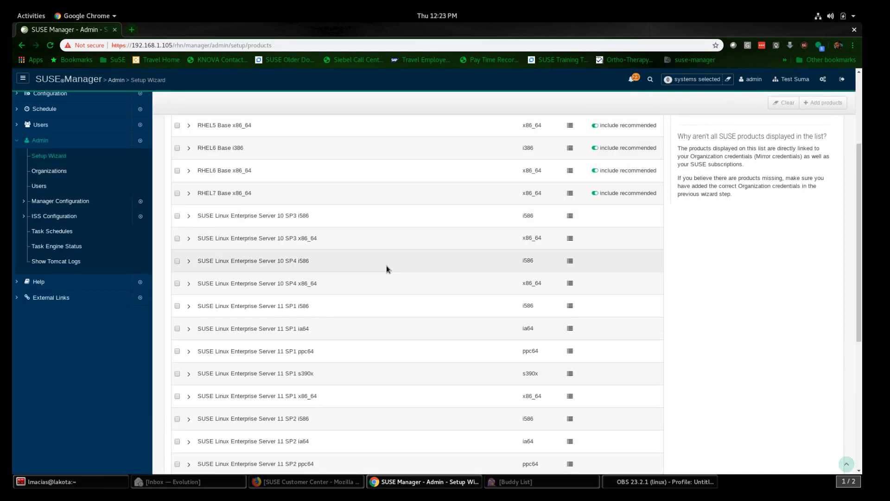
{"action": "scroll", "coordinate": [387, 268], "scroll_direction": "down", "scroll_amount": 6}
{"action": "scroll", "coordinate": [387, 267], "scroll_direction": "down", "scroll_amount": 4}
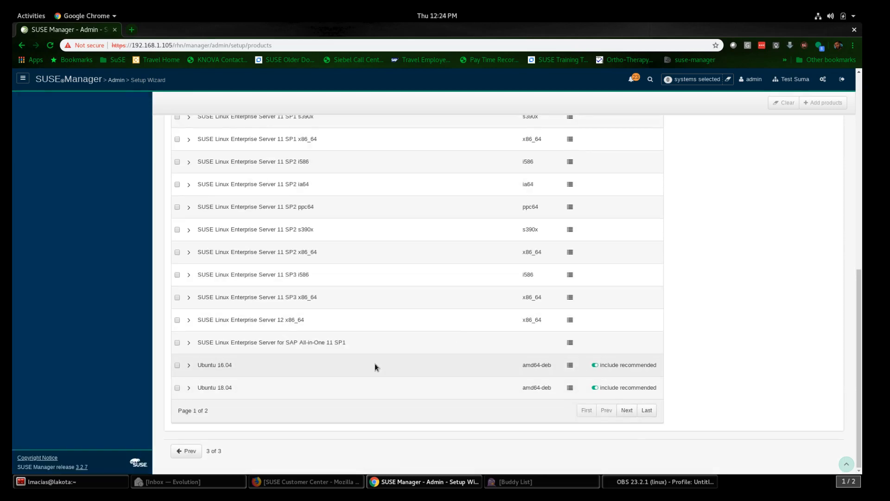
{"action": "scroll", "coordinate": [375, 363], "scroll_direction": "up", "scroll_amount": 15}
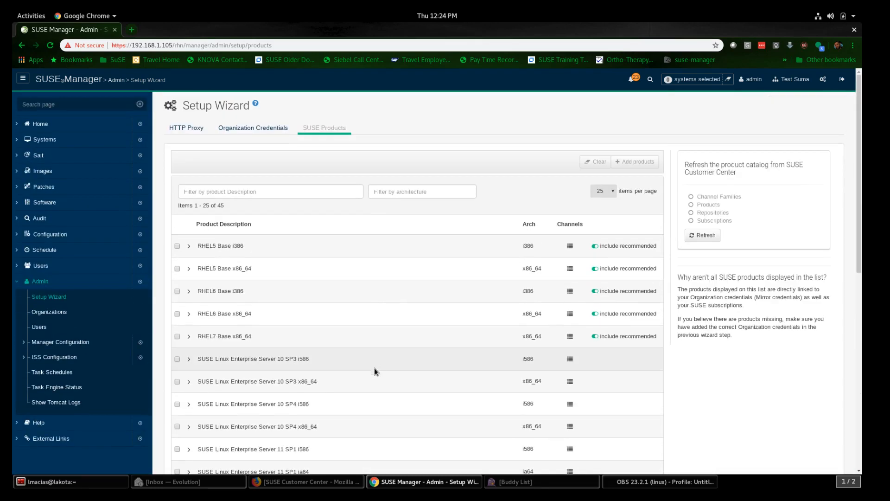
{"action": "left_click", "coordinate": [424, 192]}
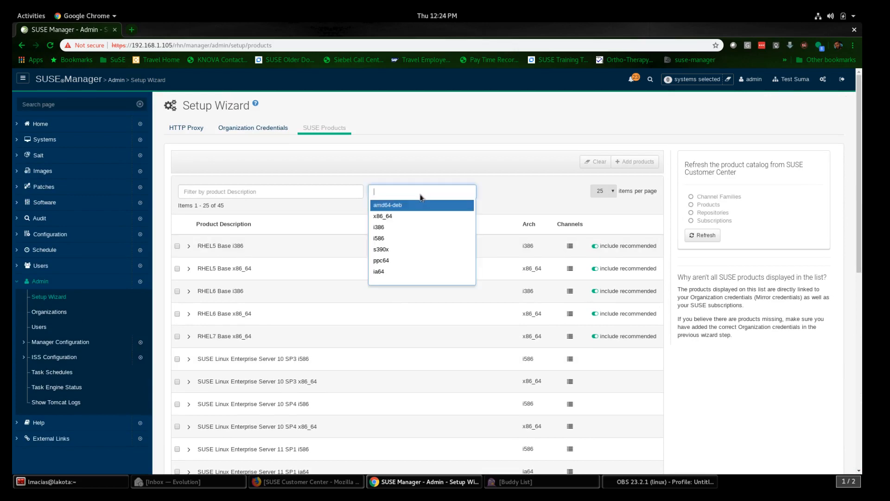
{"action": "left_click", "coordinate": [389, 216]}
{"action": "left_click", "coordinate": [289, 192]}
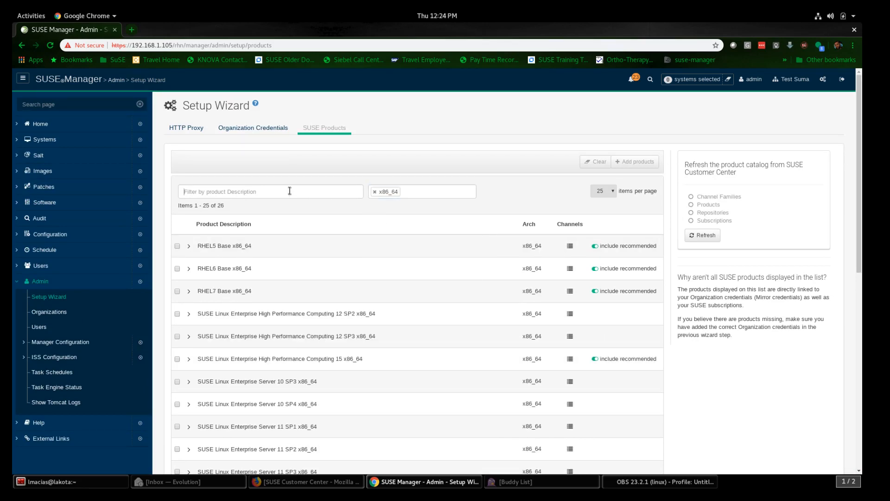
{"action": "type", "text": "sap"}
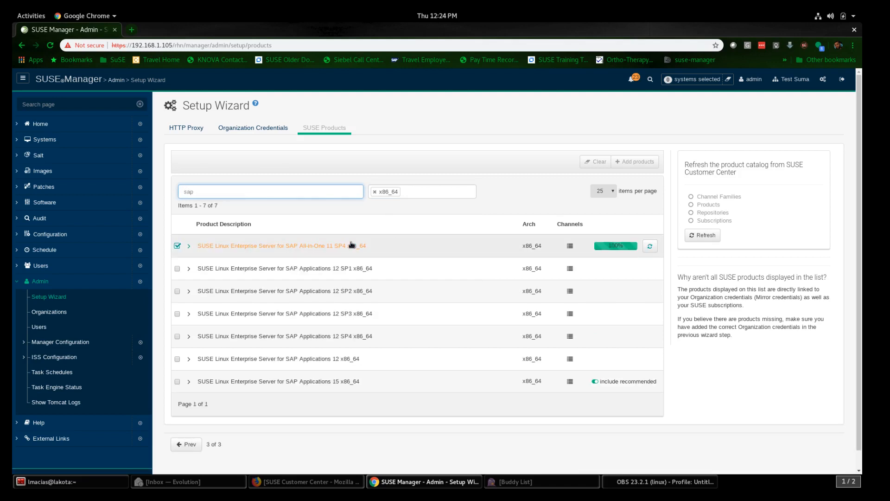
{"action": "left_click", "coordinate": [188, 247]}
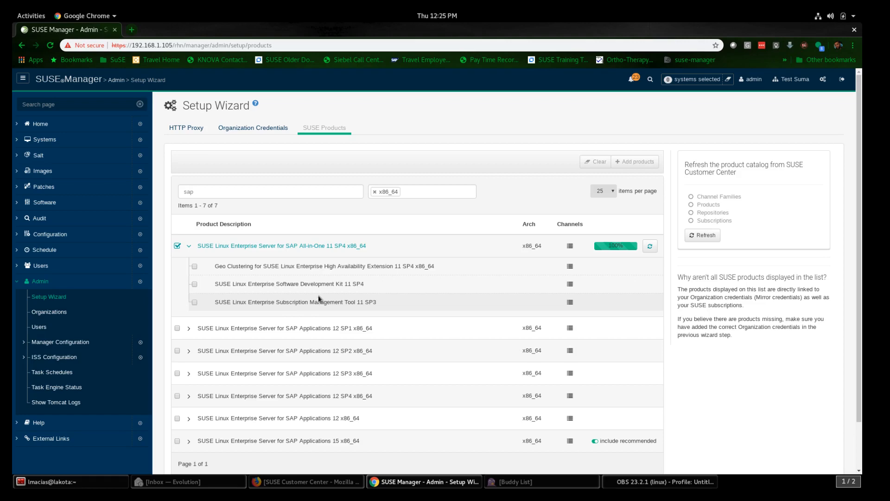
{"action": "left_click", "coordinate": [570, 248]}
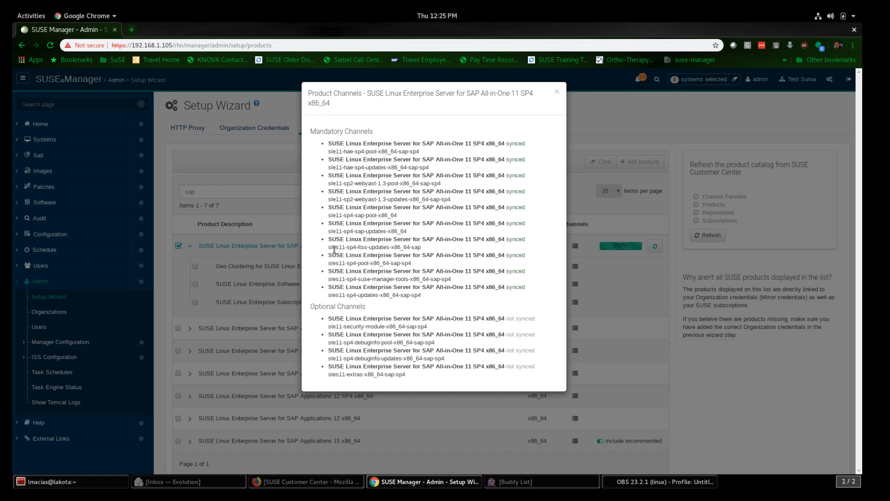
{"action": "left_click_drag", "start_coordinate": [329, 248], "coordinate": [427, 252]}
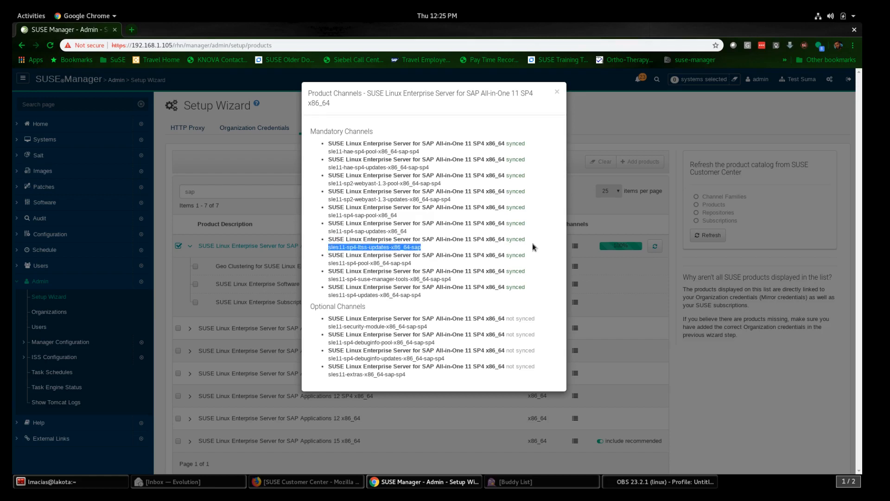
{"action": "left_click", "coordinate": [558, 92]}
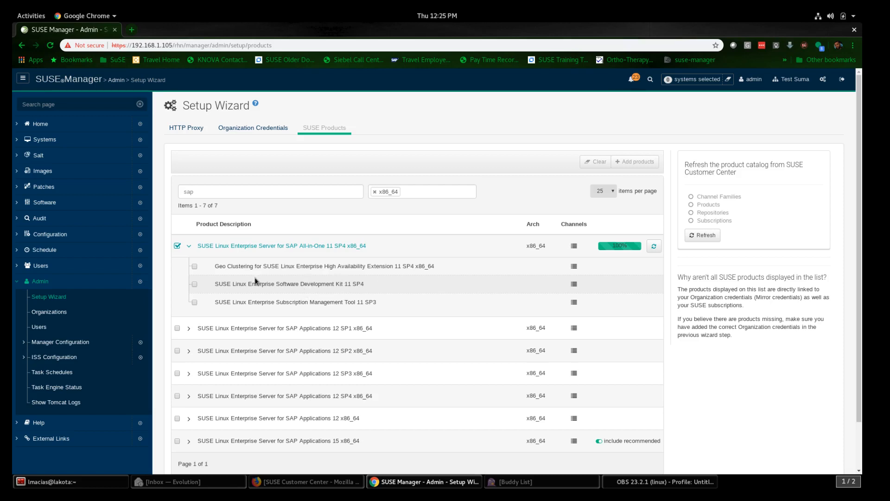
Step: Open the Full Software Channel List and expand SLE11-SP4-SAP-Pool for x86_64
{"action": "left_click", "coordinate": [45, 203]}
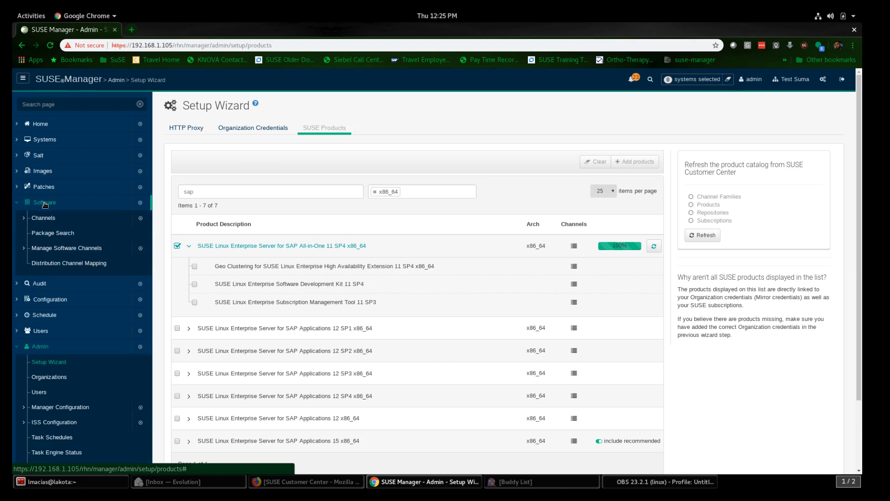
{"action": "left_click", "coordinate": [43, 218]}
{"action": "left_click", "coordinate": [47, 233]}
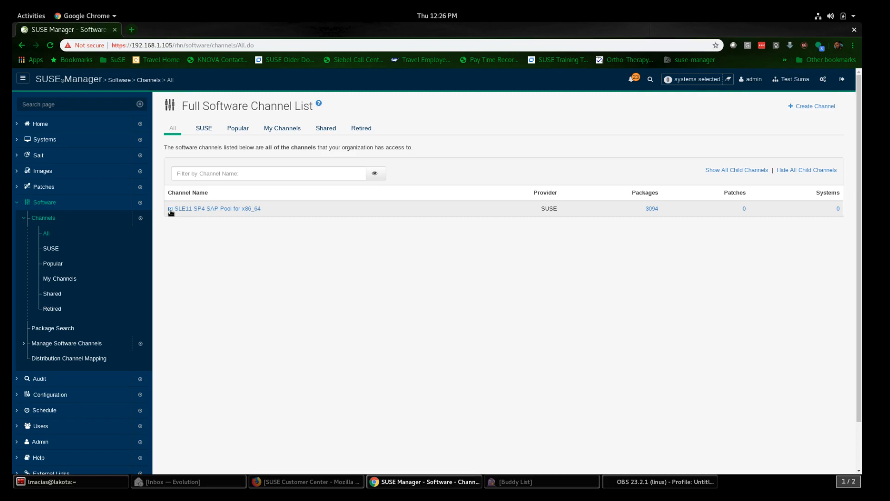
{"action": "left_click", "coordinate": [170, 209]}
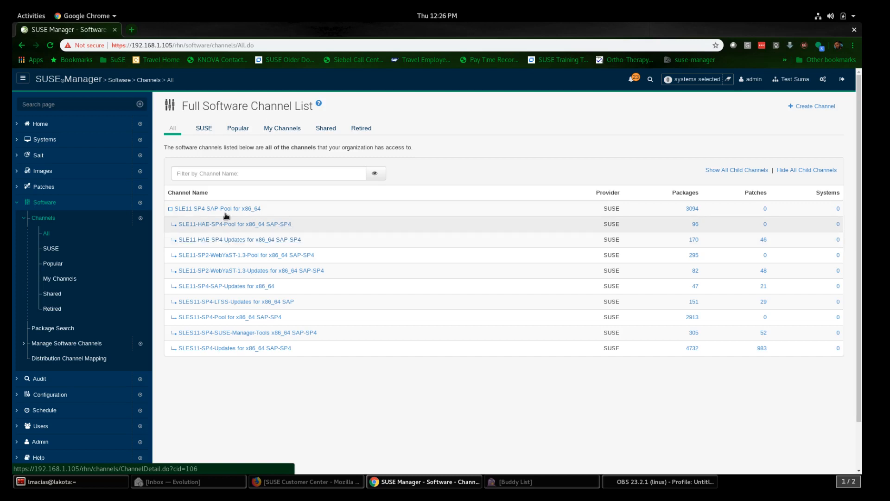
Step: Check the SUSE, My Channels (empty) and All channel lists, then return to Terminator
{"action": "left_click", "coordinate": [50, 251]}
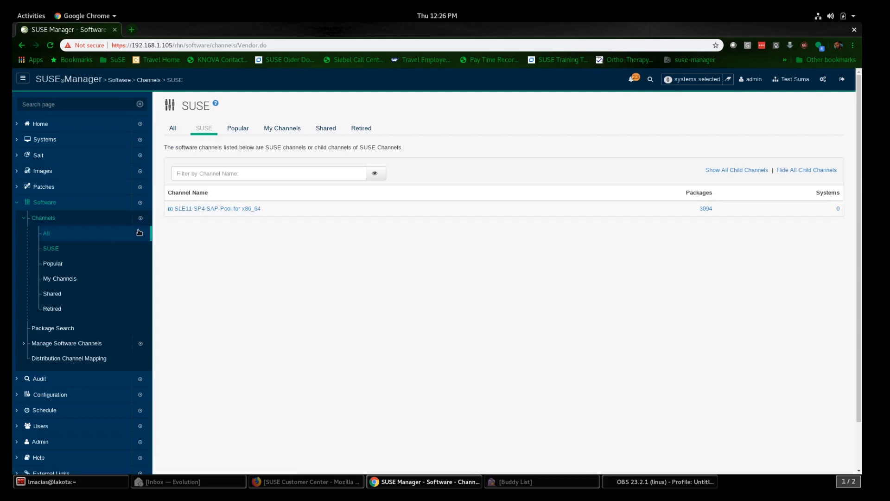
{"action": "left_click", "coordinate": [65, 279]}
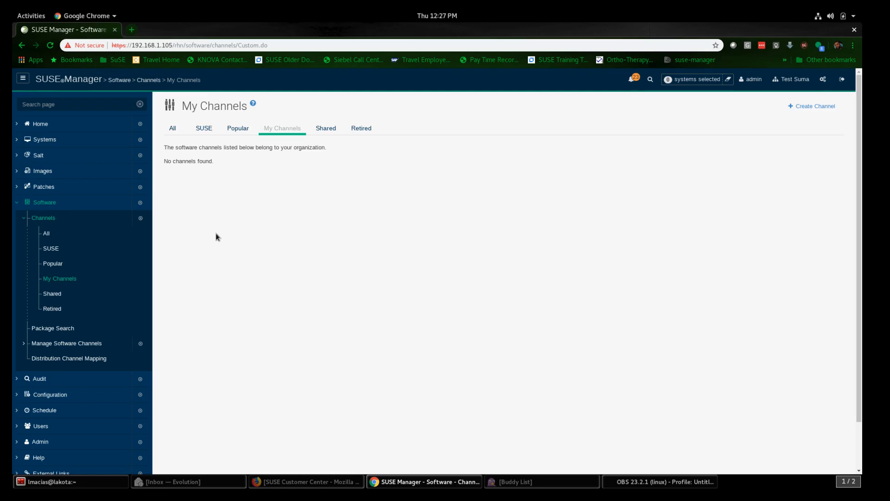
{"action": "left_click", "coordinate": [50, 238]}
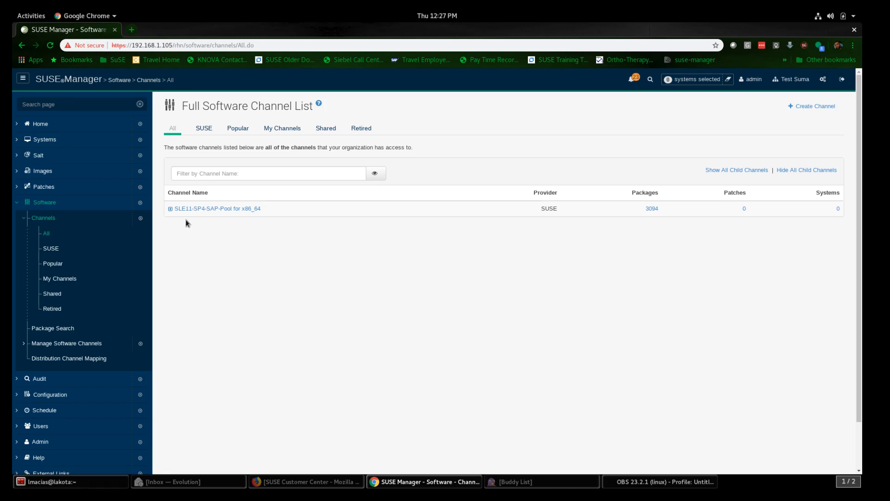
{"action": "left_click", "coordinate": [102, 490]}
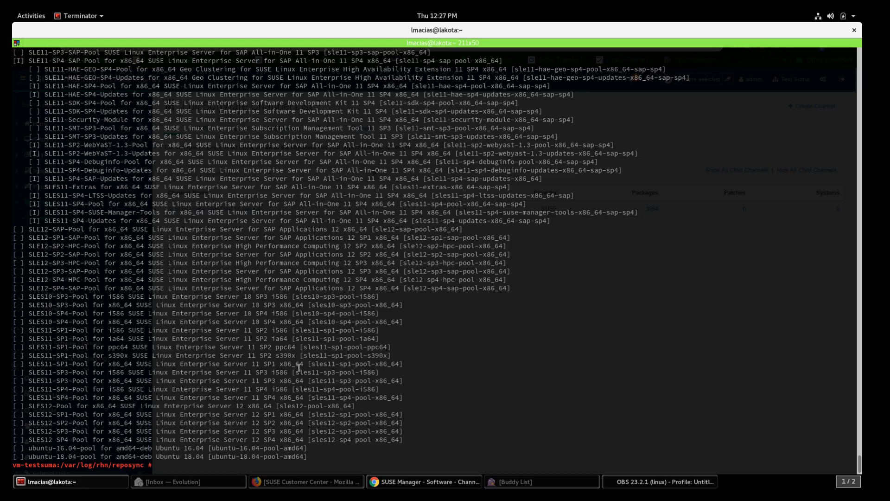
Step: Look up vm-sles11sp4sap and SSH into it, accepting its host key and logging in
{"action": "type", "text": "ssh vm-"}
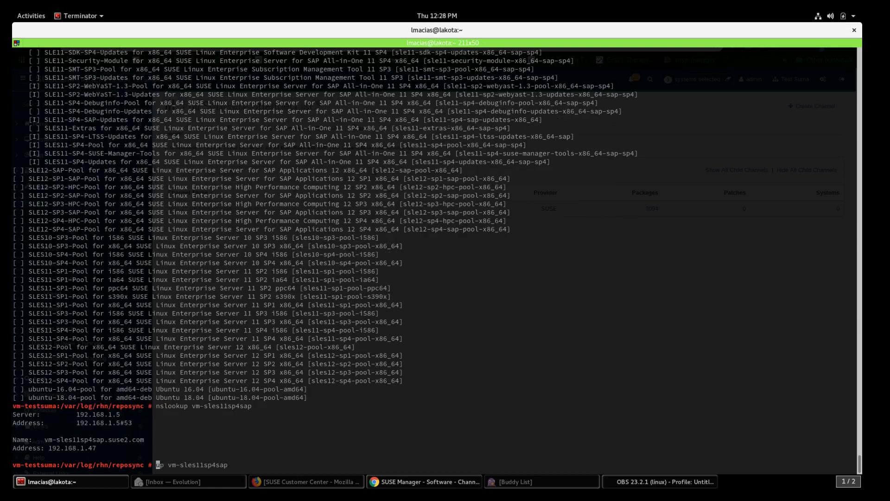
{"action": "key", "text": "ctrl+a"}
{"action": "type", "text": "ssh"}
{"action": "key", "text": "Return"}
{"action": "type", "text": "yes"}
{"action": "key", "text": "Return"}
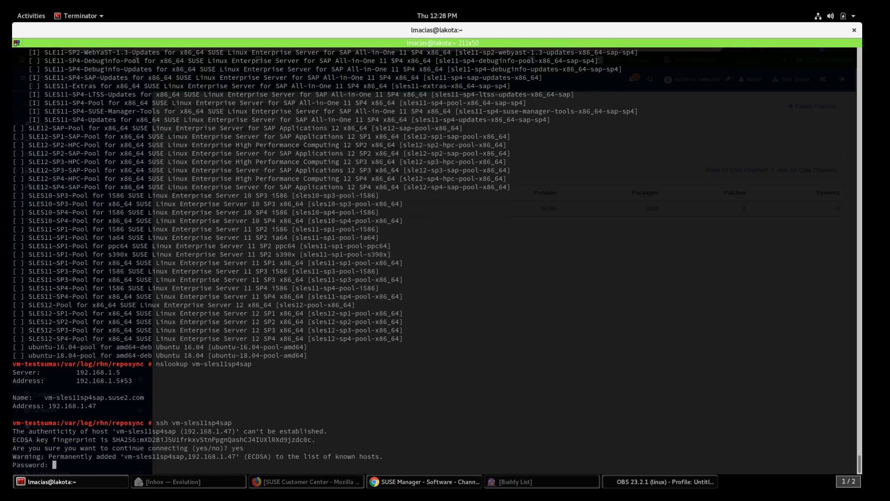
{"action": "key", "text": "Return"}
Step: Enable set -o vi and run zypper ls and zypper lr on the client
{"action": "type", "text": "set -o vi"}
{"action": "key", "text": "Return"}
{"action": "type", "text": "zypper ls"}
{"action": "key", "text": "Return"}
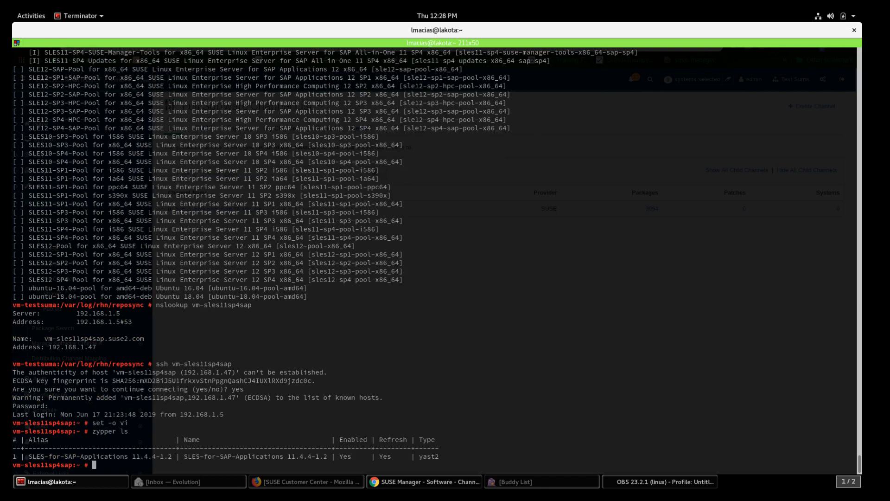
{"action": "type", "text": "zypper lr"}
{"action": "key", "text": "Return"}
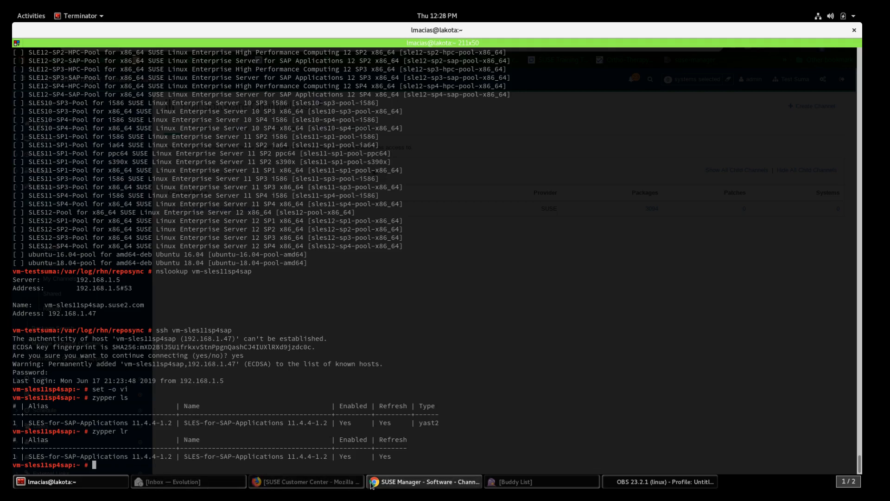
Step: In Chrome, go to Systems > Activation Keys and start a new key
{"action": "left_click", "coordinate": [409, 487]}
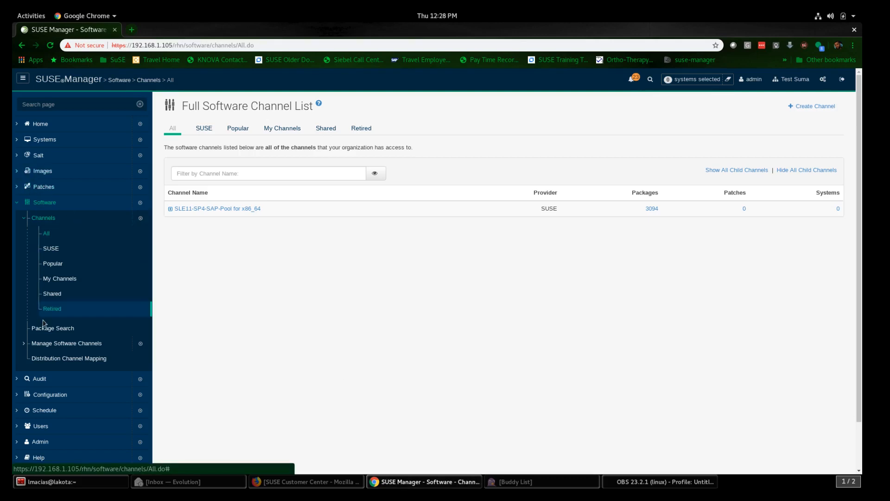
{"action": "scroll", "coordinate": [42, 327], "scroll_direction": "down", "scroll_amount": 2}
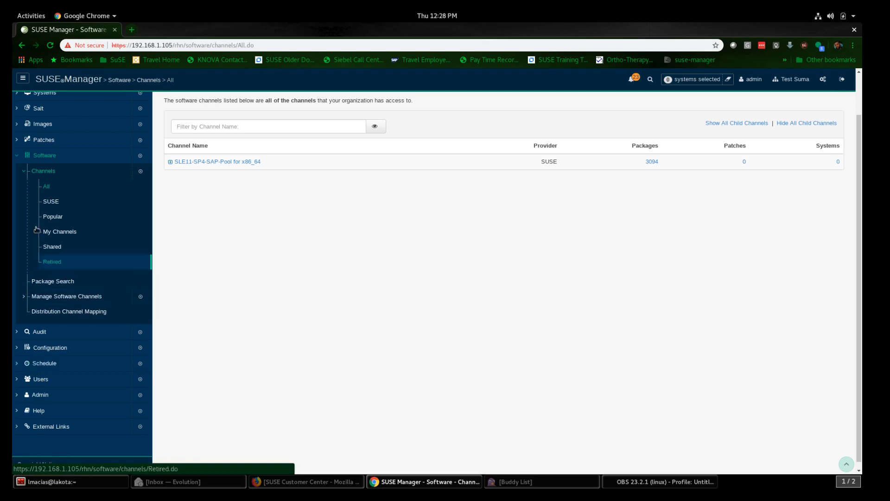
{"action": "left_click", "coordinate": [20, 159]}
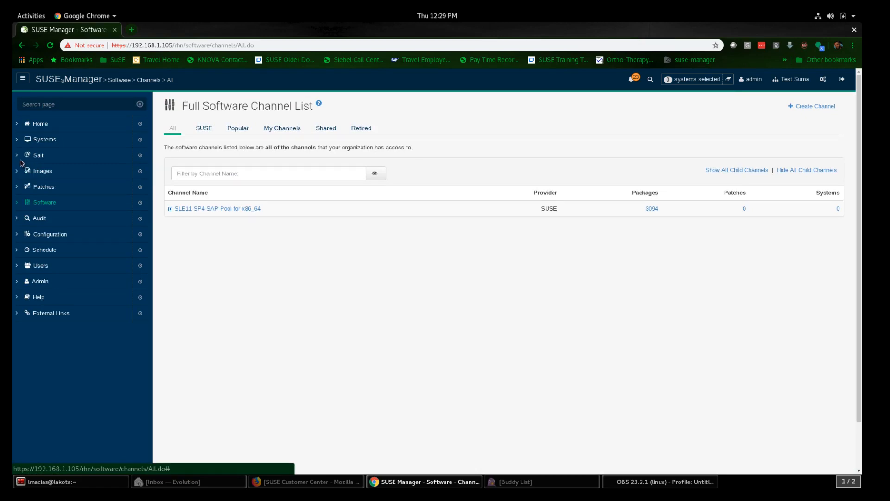
{"action": "left_click", "coordinate": [20, 140]}
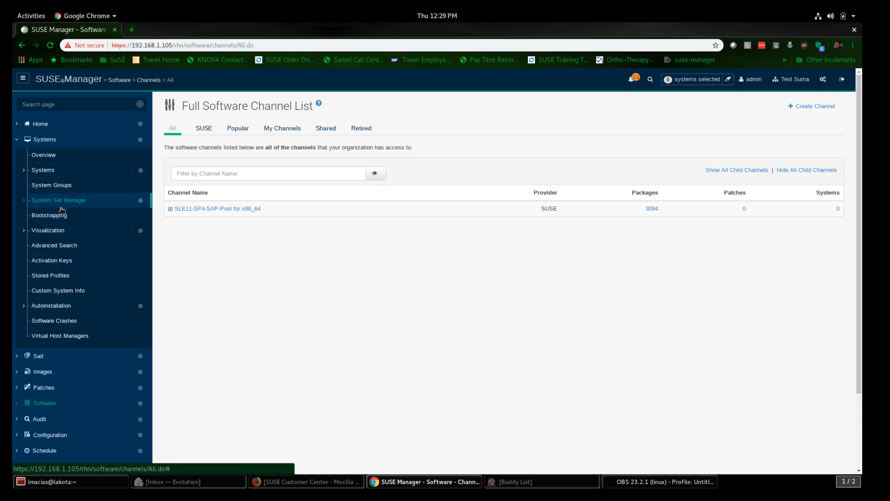
{"action": "left_click", "coordinate": [52, 262]}
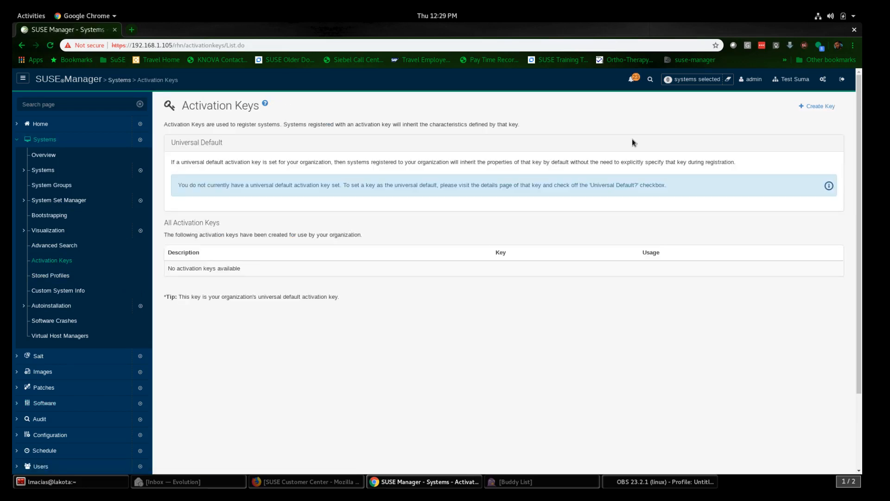
{"action": "left_click", "coordinate": [820, 107]}
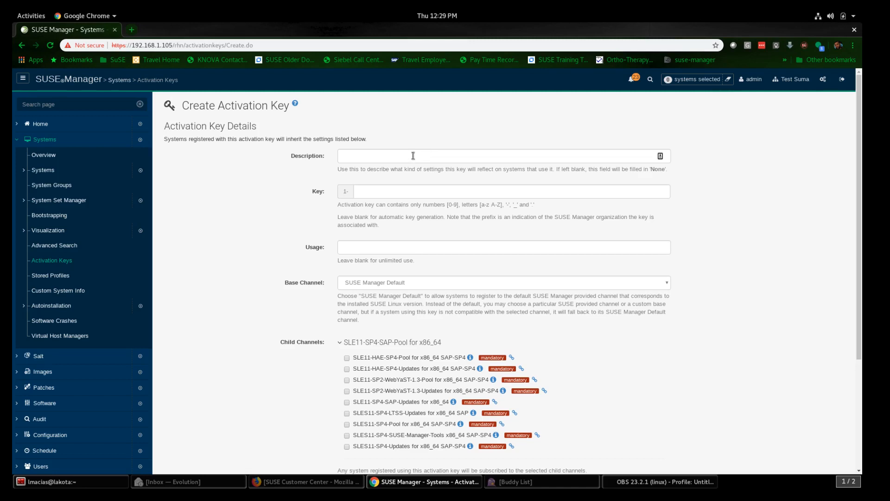
Step: Enter the activation key description 'SLES 11 sp4 for SAP clients'
{"action": "left_click", "coordinate": [413, 156]}
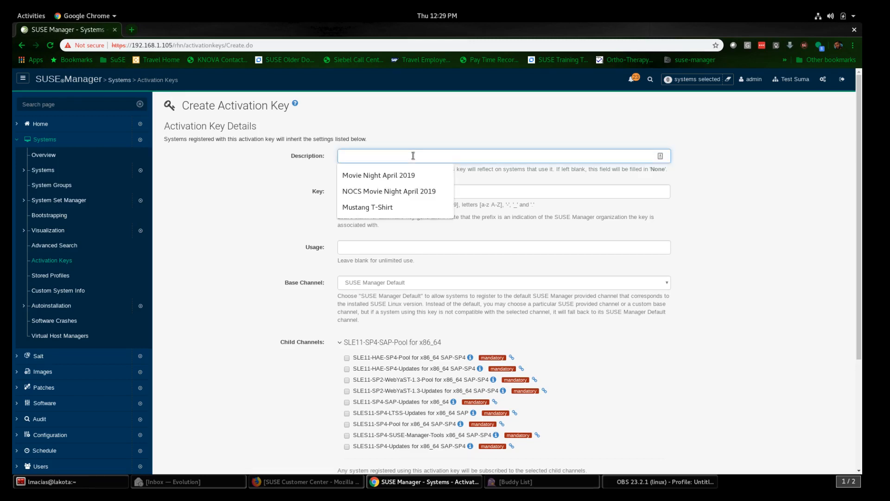
{"action": "type", "text": "Sles"}
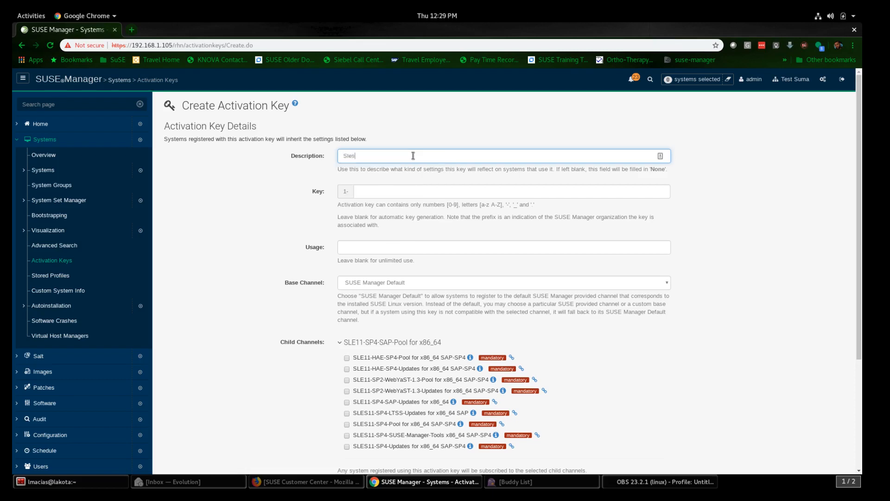
{"action": "type", "text": " 11 SP4"}
{"action": "key", "text": "BackSpace"}
{"action": "key", "text": "BackSpace"}
{"action": "key", "text": "BackSpace"}
{"action": "key", "text": "BackSpace"}
{"action": "key", "text": "BackSpace"}
{"action": "key", "text": "BackSpace"}
{"action": "key", "text": "BackSpace"}
{"action": "key", "text": "BackSpace"}
{"action": "key", "text": "BackSpace"}
{"action": "key", "text": "BackSpace"}
{"action": "type", "text": "LES 11 sp4 for SAP clients"}
Step: Fill in a custom key identifier for the activation key
{"action": "left_click", "coordinate": [369, 194]}
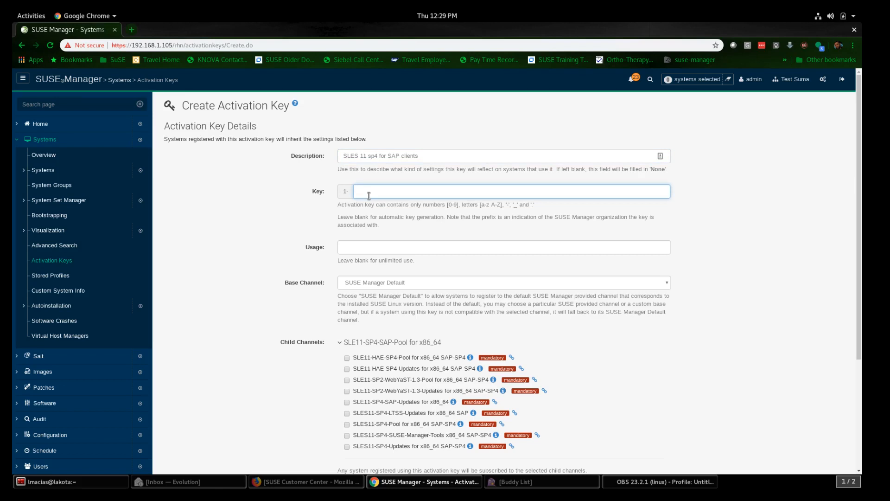
{"action": "type", "text": "sles11_sp4_sap-x86-64"}
{"action": "scroll", "coordinate": [406, 208], "scroll_direction": "down", "scroll_amount": 1}
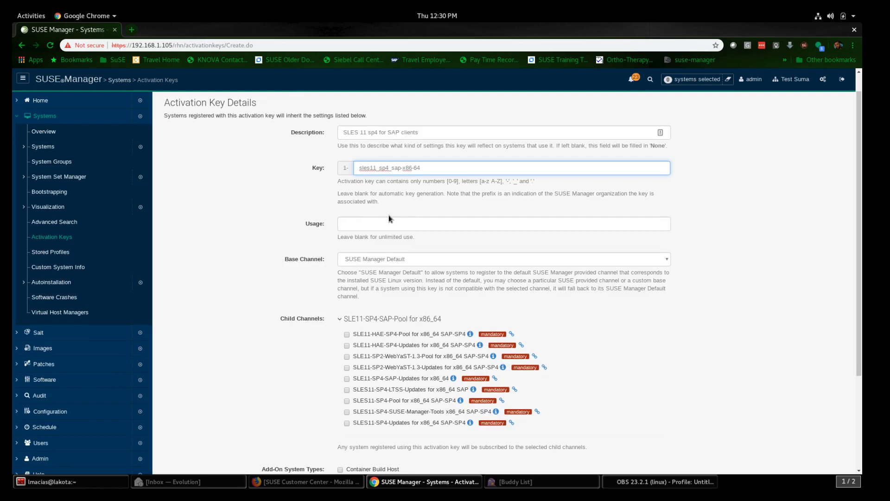
{"action": "scroll", "coordinate": [416, 236], "scroll_direction": "down", "scroll_amount": 2}
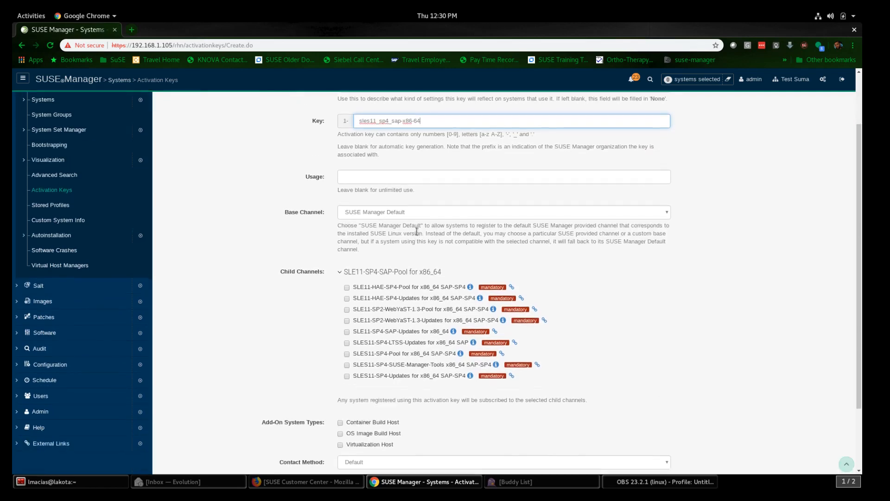
Step: Set the base channel to SLE11-SP4-SAP-Pool for x86_64 and create the activation key
{"action": "left_click", "coordinate": [403, 214]}
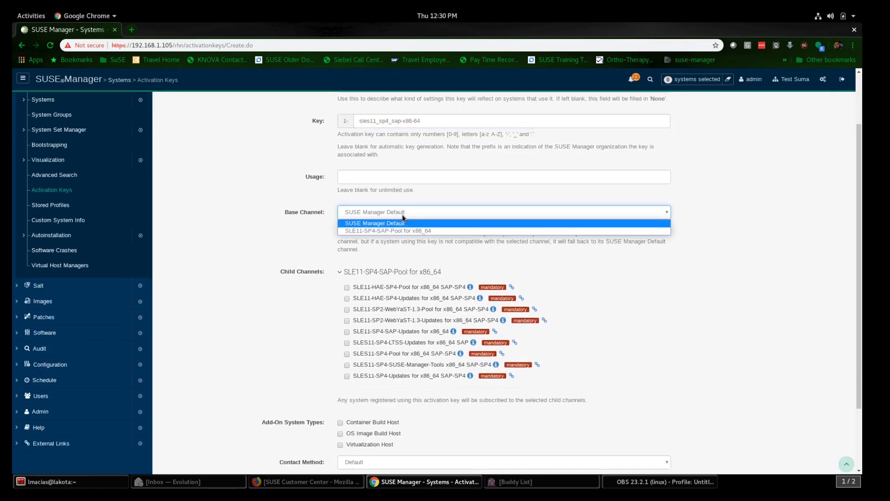
{"action": "left_click", "coordinate": [379, 231]}
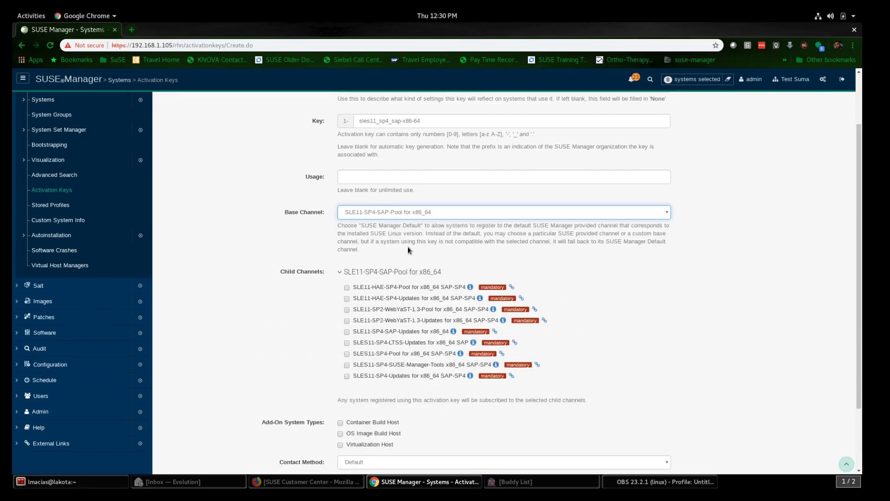
{"action": "scroll", "coordinate": [541, 242], "scroll_direction": "down", "scroll_amount": 1}
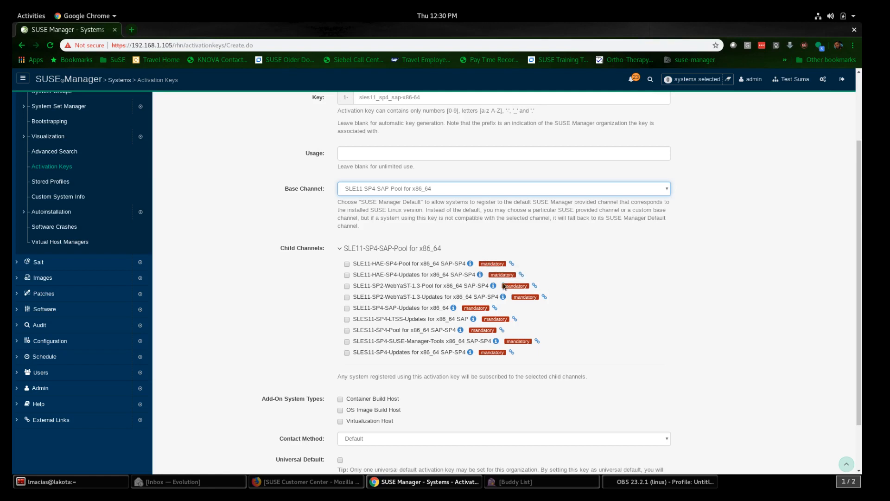
{"action": "left_click", "coordinate": [365, 250]}
{"action": "scroll", "coordinate": [365, 250], "scroll_direction": "down", "scroll_amount": 1}
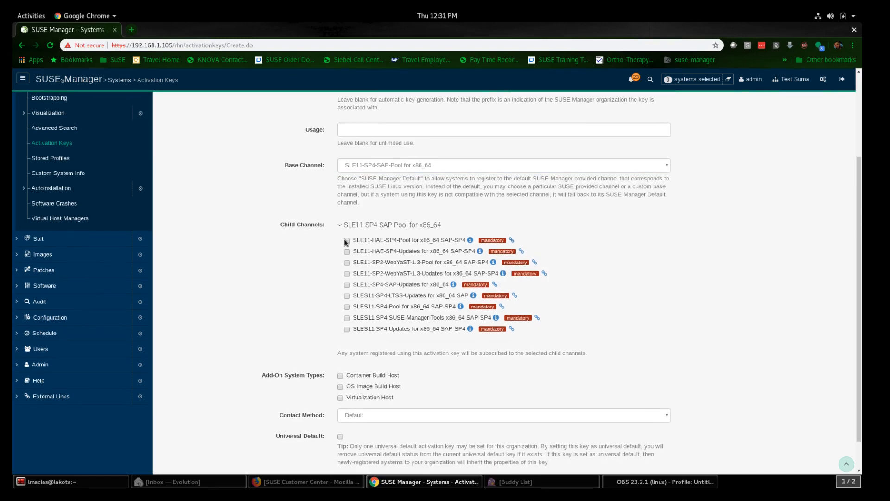
{"action": "scroll", "coordinate": [325, 302], "scroll_direction": "down", "scroll_amount": 2}
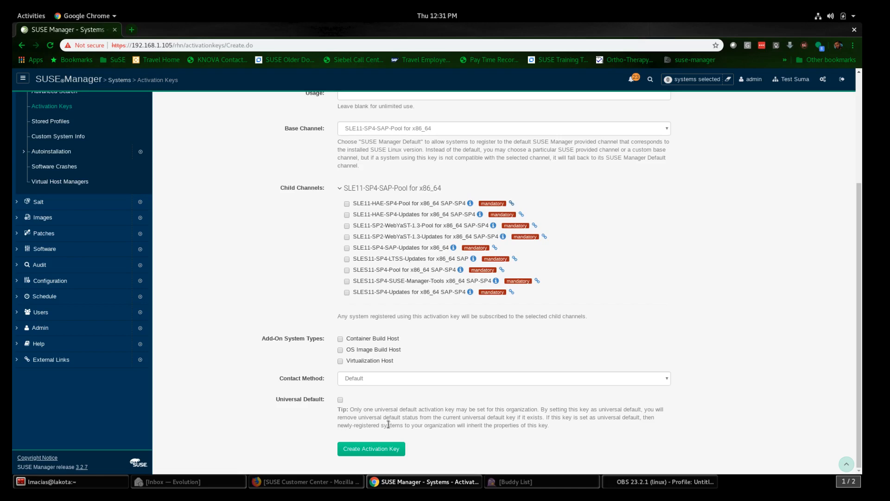
{"action": "left_click", "coordinate": [374, 451]}
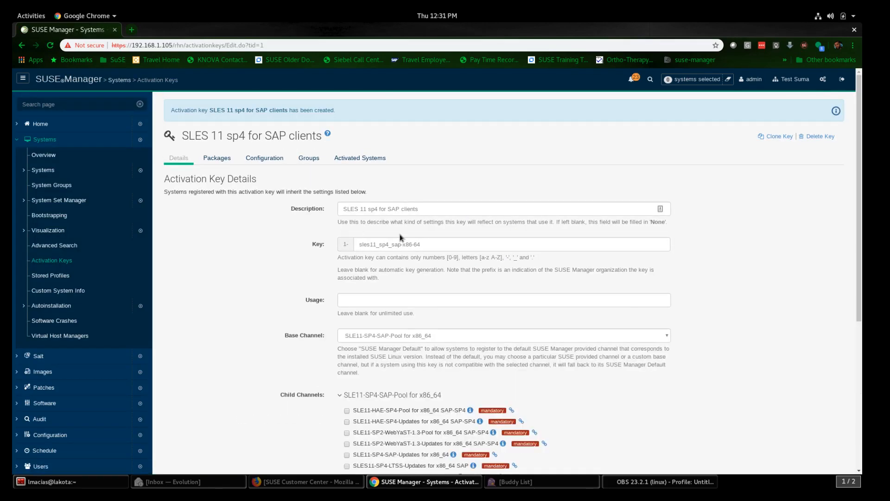
Step: Tick the SLES11-SP4-Updates child channels and save the SLES 11 sp4 for SAP clients activation key
{"action": "scroll", "coordinate": [400, 235], "scroll_direction": "down", "scroll_amount": 5}
{"action": "scroll", "coordinate": [400, 237], "scroll_direction": "down", "scroll_amount": 3}
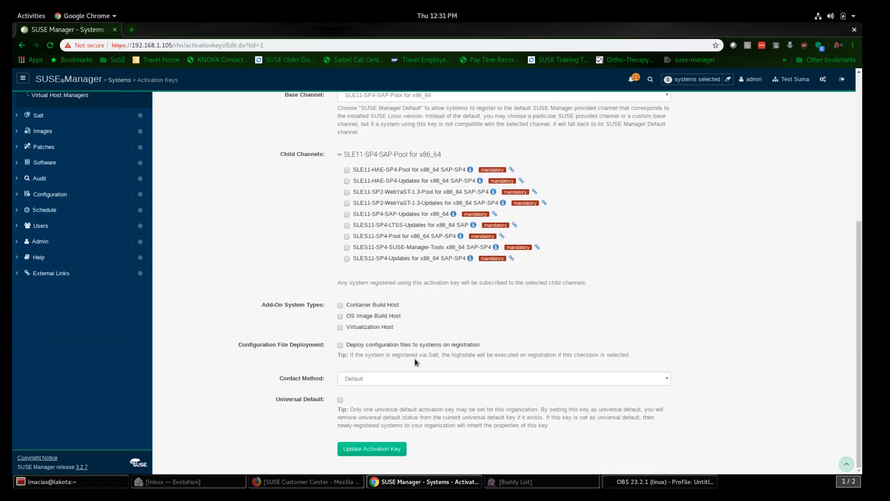
{"action": "scroll", "coordinate": [414, 358], "scroll_direction": "up", "scroll_amount": 2}
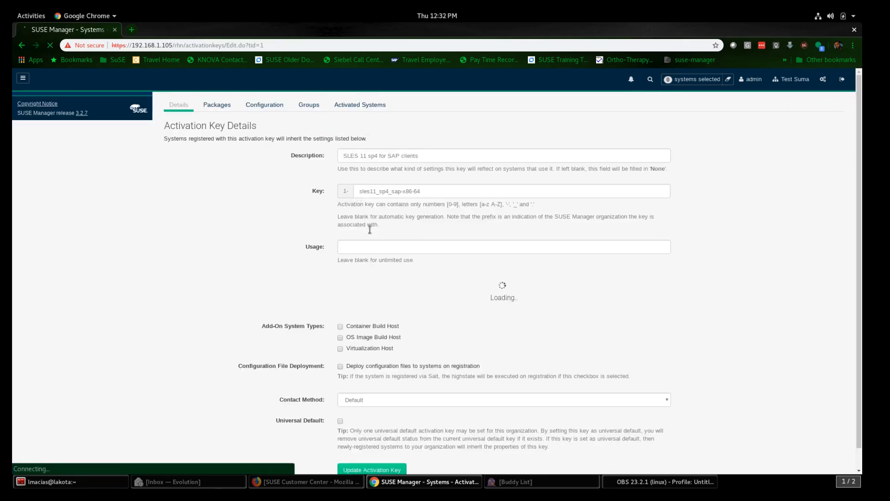
{"action": "scroll", "coordinate": [372, 218], "scroll_direction": "down", "scroll_amount": 8}
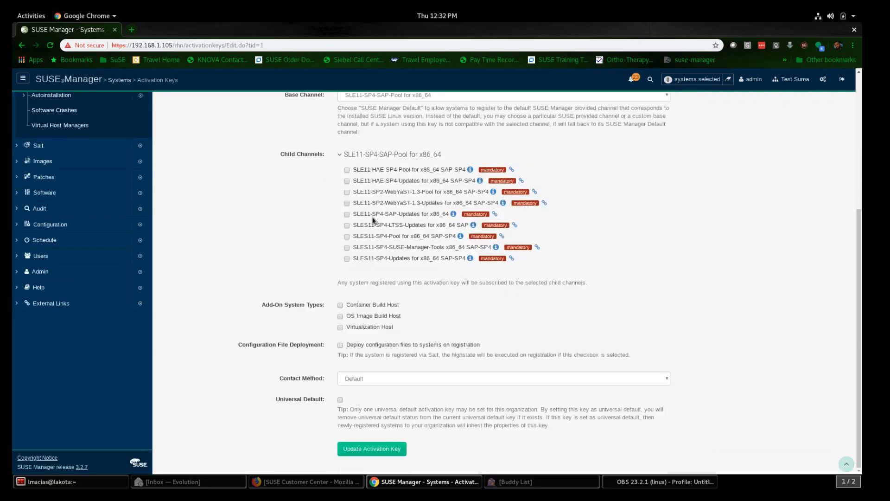
{"action": "left_click", "coordinate": [348, 259]}
{"action": "left_click", "coordinate": [374, 449]}
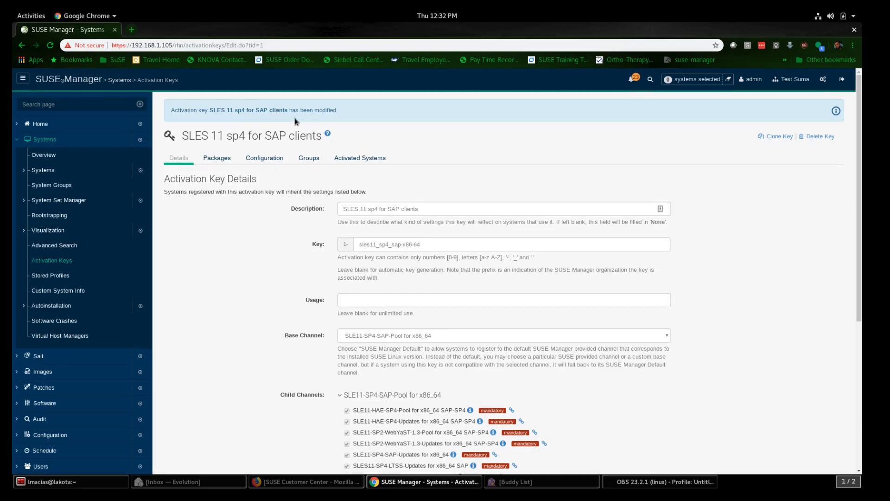
{"action": "scroll", "coordinate": [409, 193], "scroll_direction": "down", "scroll_amount": 3}
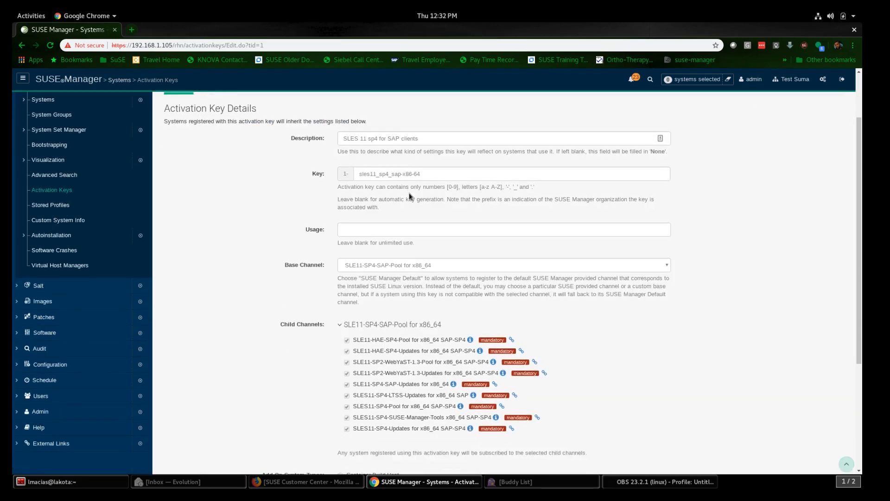
{"action": "scroll", "coordinate": [409, 192], "scroll_direction": "up", "scroll_amount": 3}
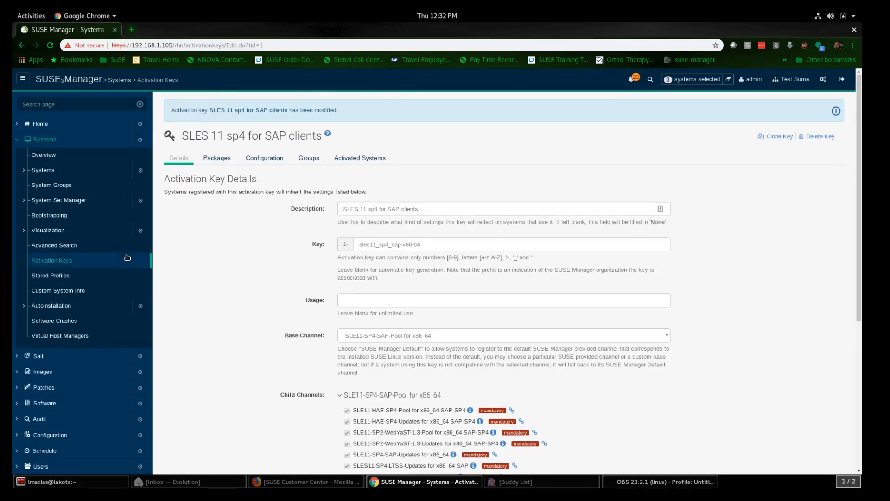
Step: Return to the Activation Keys list, then open Admin > Manager Configuration > Bootstrap Script
{"action": "left_click", "coordinate": [99, 261]}
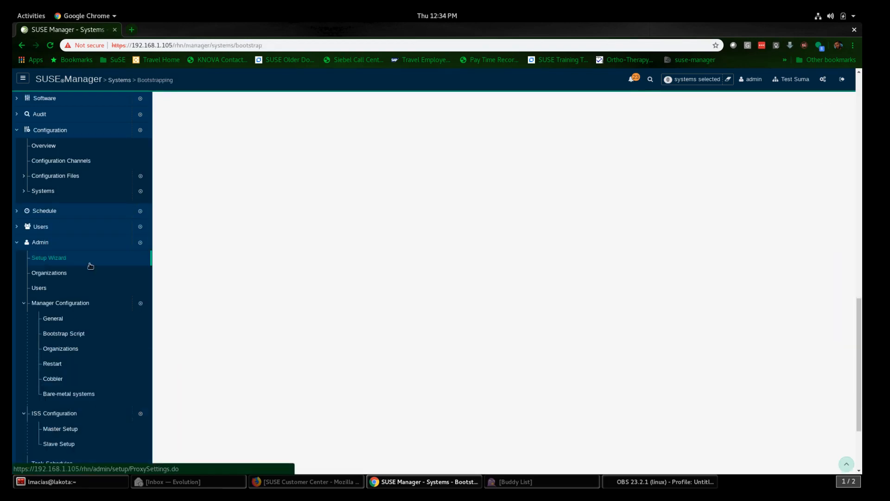
{"action": "scroll", "coordinate": [87, 291], "scroll_direction": "down", "scroll_amount": 3}
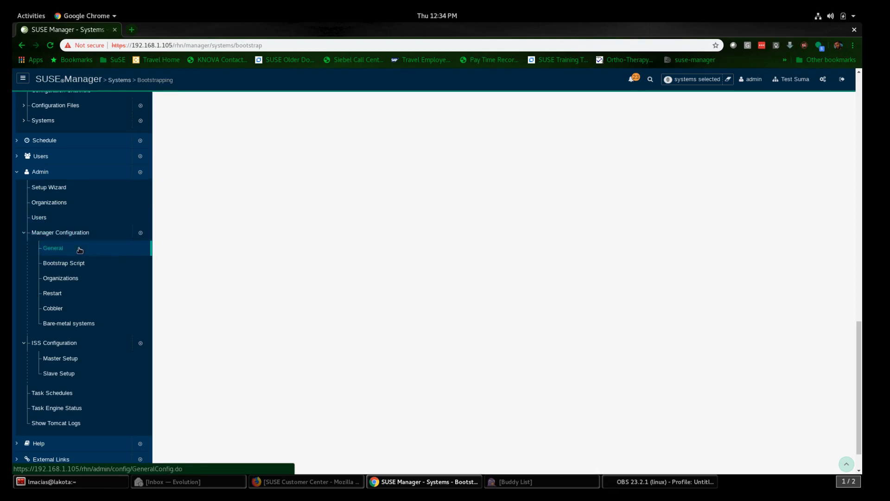
{"action": "left_click", "coordinate": [74, 263]}
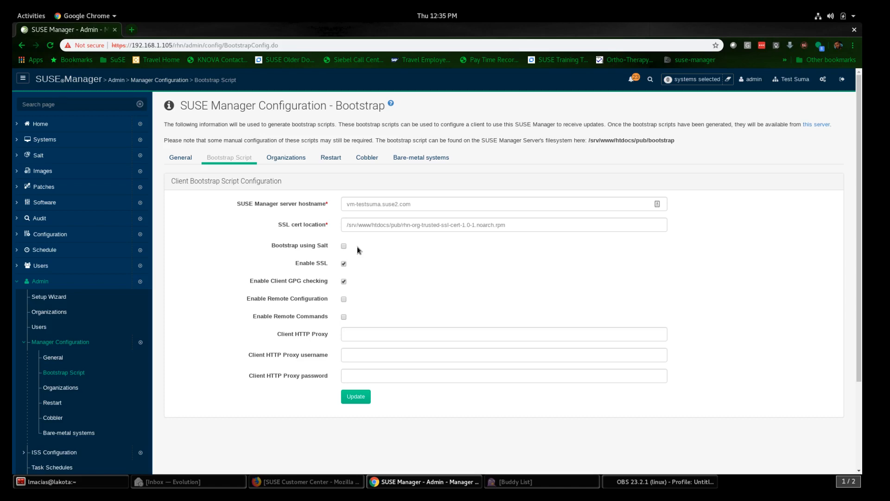
Step: Enable Bootstrap using Salt and update to regenerate the bootstrap script
{"action": "left_click", "coordinate": [344, 245]}
{"action": "left_click", "coordinate": [356, 398]}
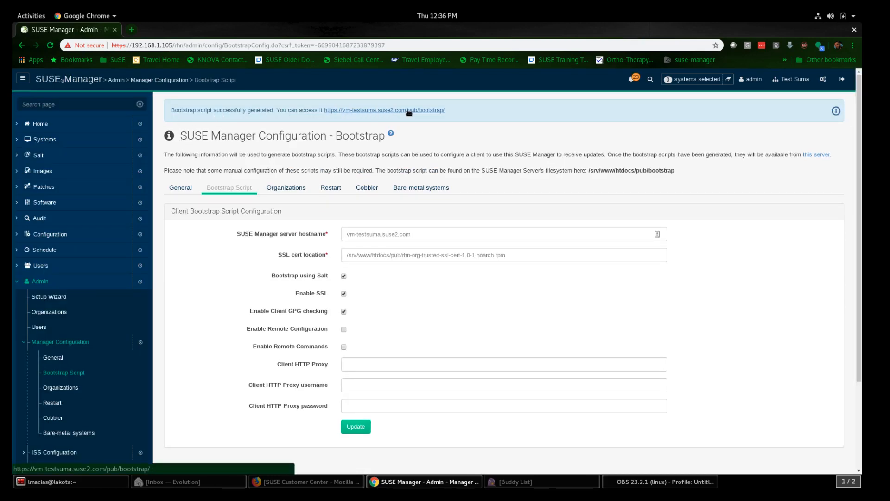
Step: In a new Terminator tab, SSH as root to 192.168.1.105 and enter the root password
{"action": "left_click", "coordinate": [94, 482]}
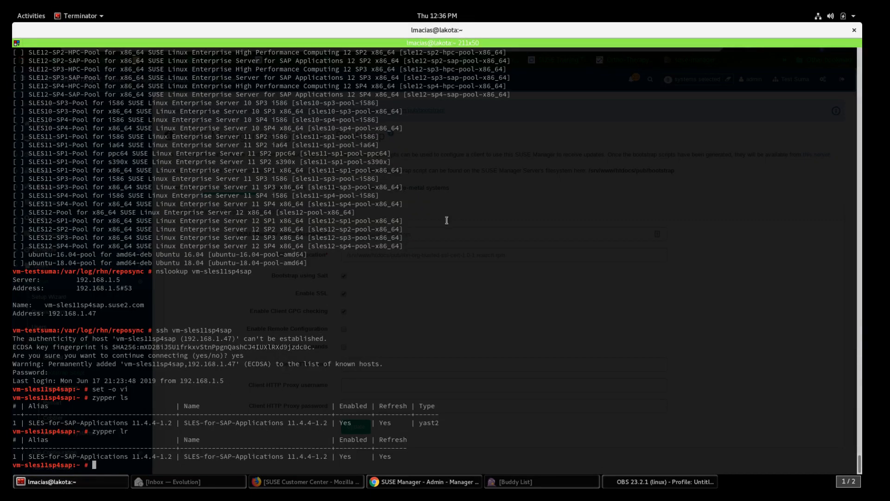
{"action": "right_click", "coordinate": [432, 243]}
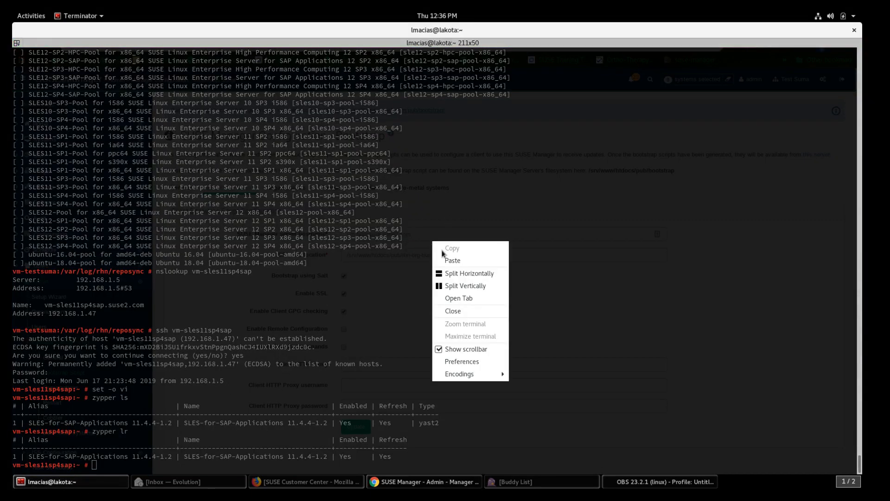
{"action": "left_click", "coordinate": [457, 298]}
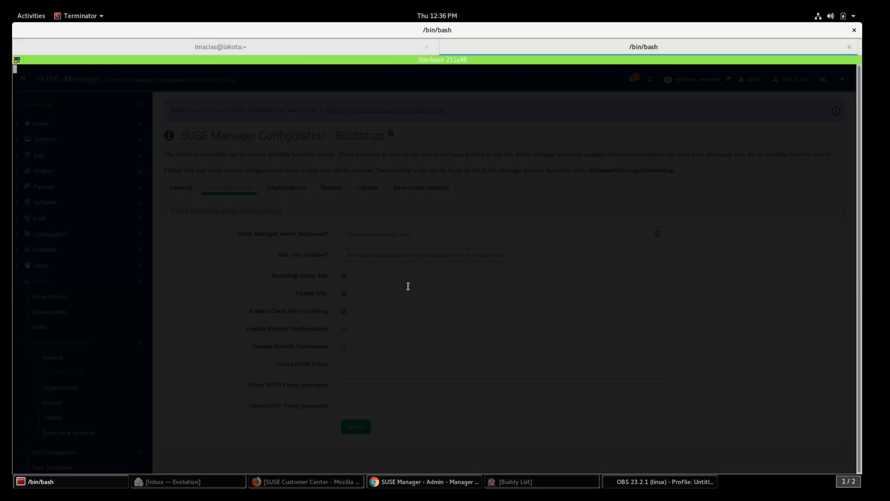
{"action": "type", "text": "ssh root@192.168.1.105"}
{"action": "key", "text": "Return"}
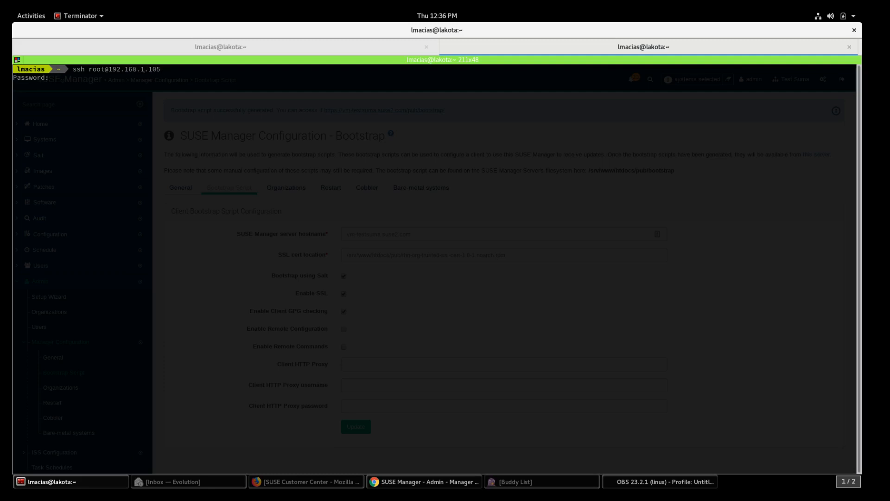
{"action": "key", "text": "Return"}
Step: Switch the shell to vi mode, cd to /srv/www/htdocs/pub/bootstrap/ and list files with ll -lrt
{"action": "type", "text": "set -o vi"}
{"action": "key", "text": "Return"}
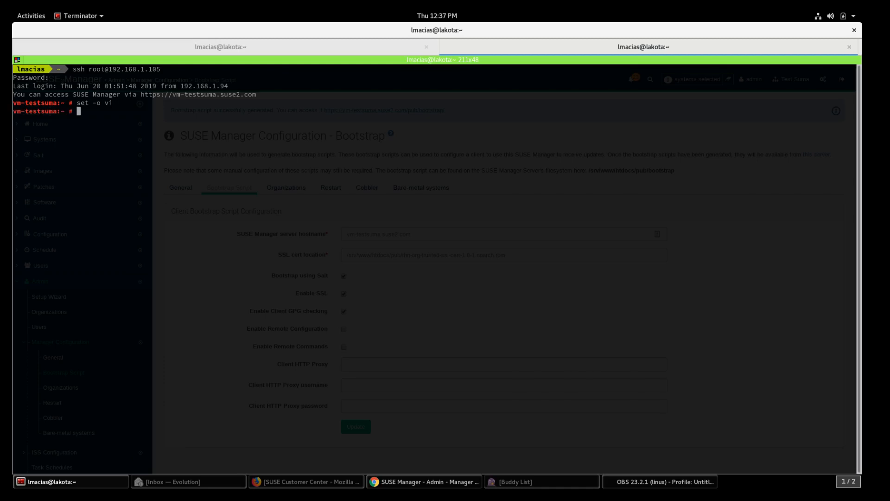
{"action": "type", "text": "cd /v"}
{"action": "key", "text": "BackSpace"}
{"action": "type", "text": "srv/www/htdocs/pub/"}
{"action": "type", "text": "bootstrap/"}
{"action": "key", "text": "Return"}
{"action": "type", "text": "ll"}
{"action": "key", "text": "Return"}
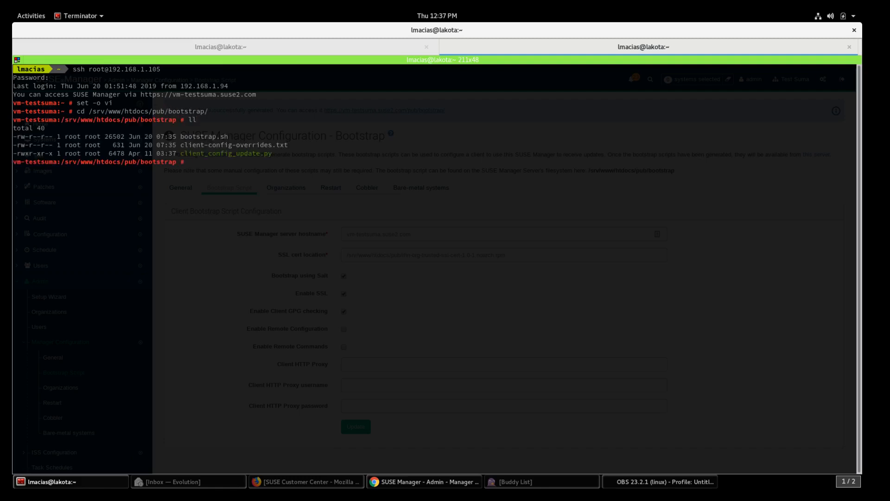
{"action": "type", "text": "ll -lrt"}
{"action": "key", "text": "Return"}
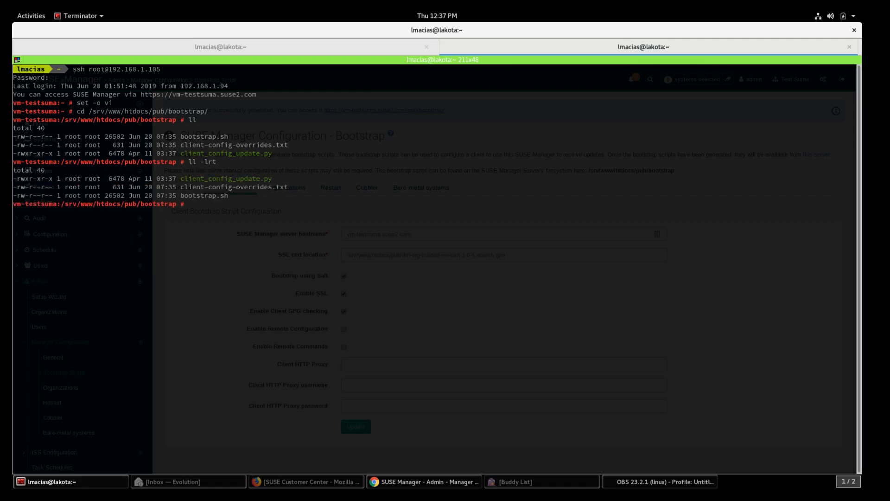
Step: Copy bootstrap.sh to bootstrap-sles11sp4sap-salt.sh and confirm the new file in the listing
{"action": "double_click", "coordinate": [198, 194]}
{"action": "left_click", "coordinate": [216, 208]}
{"action": "type", "text": "cp"}
{"action": "type", "text": "boot"}
{"action": "key", "text": "Tab"}
{"action": "type", "text": "soo"}
{"action": "key", "text": "BackSpace"}
{"action": "key", "text": "BackSpace"}
{"action": "key", "text": "BackSpace"}
{"action": "type", "text": "boot"}
{"action": "key", "text": "Tab"}
{"action": "key", "text": "BackSpace"}
{"action": "key", "text": "BackSpace"}
{"action": "key", "text": "BackSpace"}
{"action": "key", "text": "BackSpace"}
{"action": "type", "text": "-sles11sp4sap-salt.sh"}
{"action": "key", "text": "Return"}
{"action": "type", "text": "ll -lrt"}
{"action": "key", "text": "Return"}
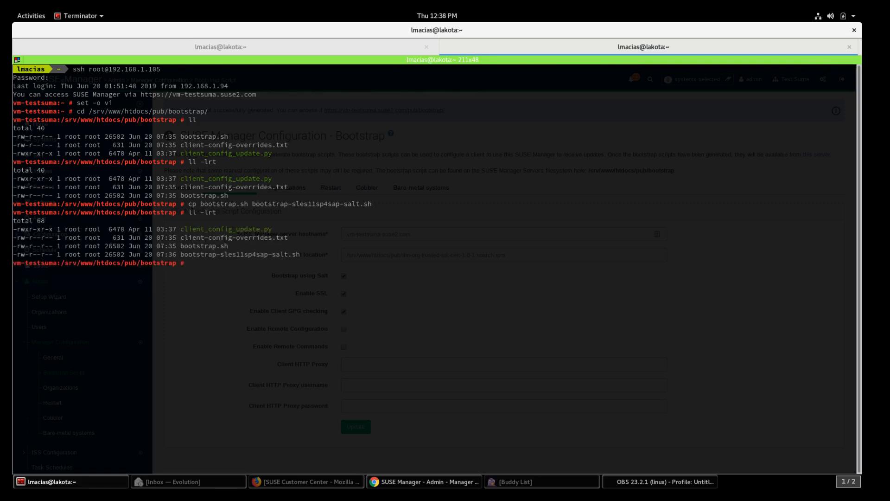
{"action": "type", "text": "vi bootstrap-s"}
Step: Open bootstrap-sles11sp4sap-salt.sh in vi and start appending after ACTIVATION_KEYS=
{"action": "key", "text": "Tab"}
{"action": "key", "text": "Return"}
{"action": "key", "text": "Down"}
{"action": "key", "text": "Down"}
{"action": "key", "text": "Down"}
{"action": "key", "text": "Down"}
{"action": "key", "text": "Down"}
{"action": "key", "text": "Down"}
{"action": "key", "text": "Down"}
{"action": "key", "text": "Down"}
{"action": "key", "text": "Down"}
{"action": "key", "text": "Down"}
{"action": "key", "text": "Down"}
{"action": "key", "text": "Down"}
{"action": "key", "text": "Down"}
{"action": "key", "text": "Down"}
{"action": "key", "text": "Down"}
{"action": "key", "text": "Down"}
{"action": "key", "text": "Down"}
{"action": "key", "text": "Down"}
{"action": "key", "text": "Down"}
{"action": "key", "text": "Down"}
{"action": "key", "text": "Down"}
{"action": "key", "text": "Down"}
{"action": "key", "text": "Down"}
{"action": "key", "text": "Down"}
{"action": "key", "text": "Down"}
{"action": "key", "text": "Down"}
{"action": "key", "text": "Down"}
{"action": "key", "text": "Down"}
{"action": "key", "text": "Down"}
{"action": "key", "text": "Down"}
{"action": "key", "text": "Down"}
{"action": "key", "text": "Down"}
{"action": "key", "text": "Down"}
{"action": "key", "text": "Down"}
{"action": "key", "text": "Down"}
{"action": "key", "text": "Down"}
{"action": "key", "text": "Down"}
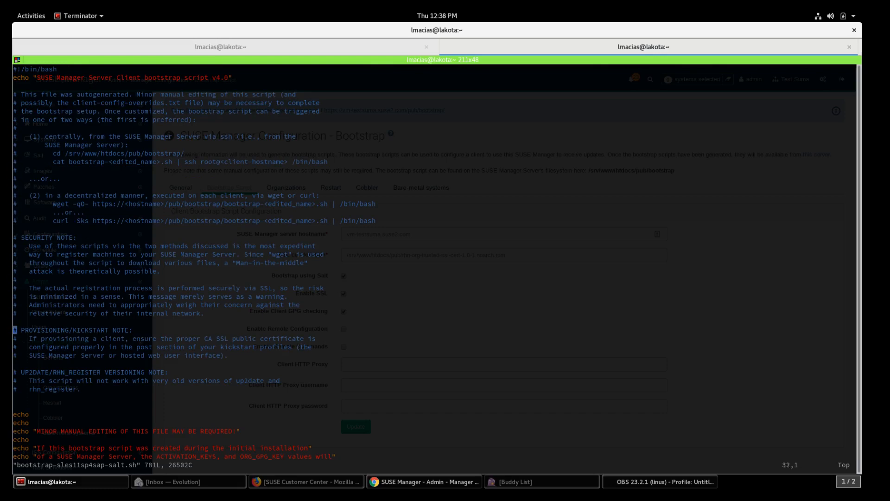
{"action": "key", "text": "Down"}
{"action": "key", "text": "Down"}
{"action": "key", "text": "Down"}
{"action": "key", "text": "Down"}
{"action": "key", "text": "Down"}
{"action": "key", "text": "Down"}
{"action": "key", "text": "Down"}
{"action": "key", "text": "Down"}
{"action": "key", "text": "Down"}
{"action": "key", "text": "Down"}
{"action": "key", "text": "Down"}
{"action": "key", "text": "Down"}
{"action": "key", "text": "Down"}
{"action": "key", "text": "Down"}
{"action": "key", "text": "Down"}
{"action": "key", "text": "Down"}
{"action": "key", "text": "Down"}
{"action": "key", "text": "Down"}
{"action": "key", "text": "Down"}
{"action": "key", "text": "Down"}
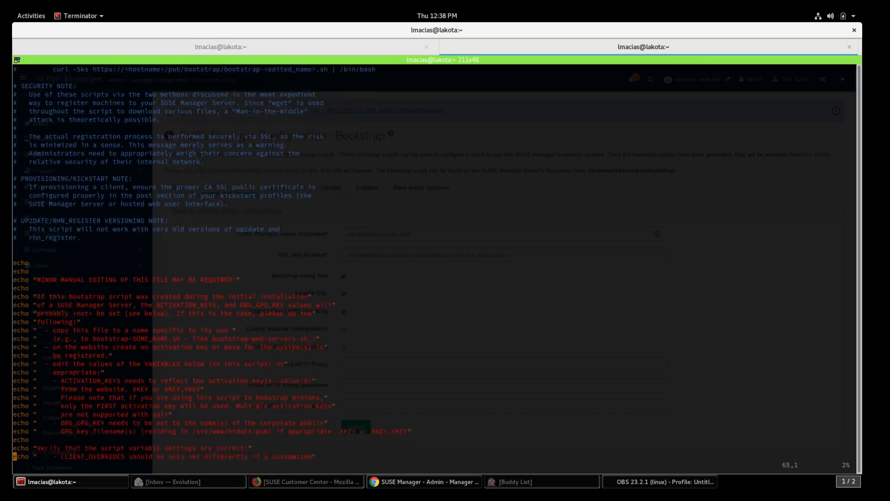
{"action": "key", "text": "Up"}
{"action": "key", "text": "Up"}
{"action": "key", "text": "Up"}
{"action": "key", "text": "Up"}
{"action": "key", "text": "Up"}
{"action": "key", "text": "Up"}
{"action": "key", "text": "Up"}
{"action": "key", "text": "Up"}
{"action": "key", "text": "Up"}
{"action": "key", "text": "Up"}
{"action": "key", "text": "Up"}
{"action": "key", "text": "Up"}
{"action": "key", "text": "Up"}
{"action": "key", "text": "Up"}
{"action": "key", "text": "Up"}
{"action": "key", "text": "Up"}
{"action": "key", "text": "Up"}
{"action": "key", "text": "Up"}
{"action": "key", "text": "Up"}
{"action": "key", "text": "Up"}
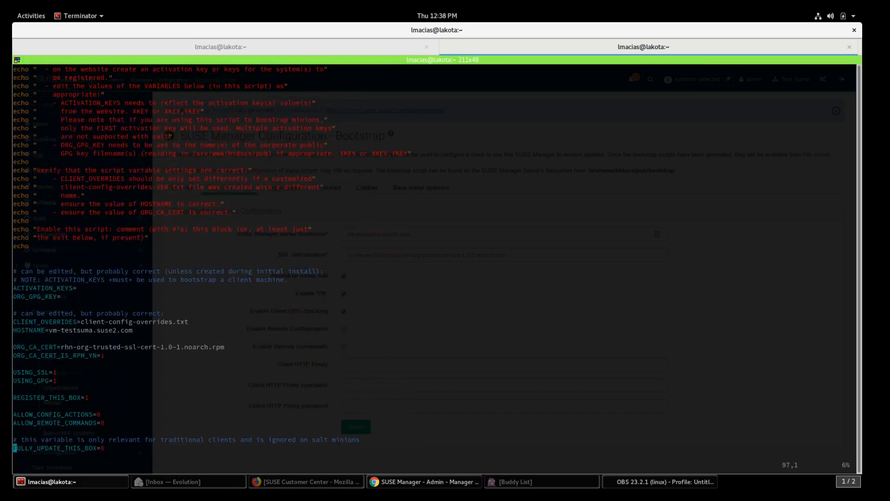
{"action": "key", "text": "Right"}
{"action": "key", "text": "Right"}
{"action": "key", "text": "Right"}
{"action": "key", "text": "Right"}
{"action": "key", "text": "Right"}
{"action": "key", "text": "Right"}
{"action": "key", "text": "Right"}
{"action": "key", "text": "Right"}
{"action": "key", "text": "Right"}
{"action": "key", "text": "Right"}
{"action": "key", "text": "Right"}
{"action": "key", "text": "Right"}
{"action": "key", "text": "Right"}
{"action": "key", "text": "Right"}
{"action": "key", "text": "Right"}
{"action": "key", "text": "a"}
{"action": "key", "text": "alt+Tab"}
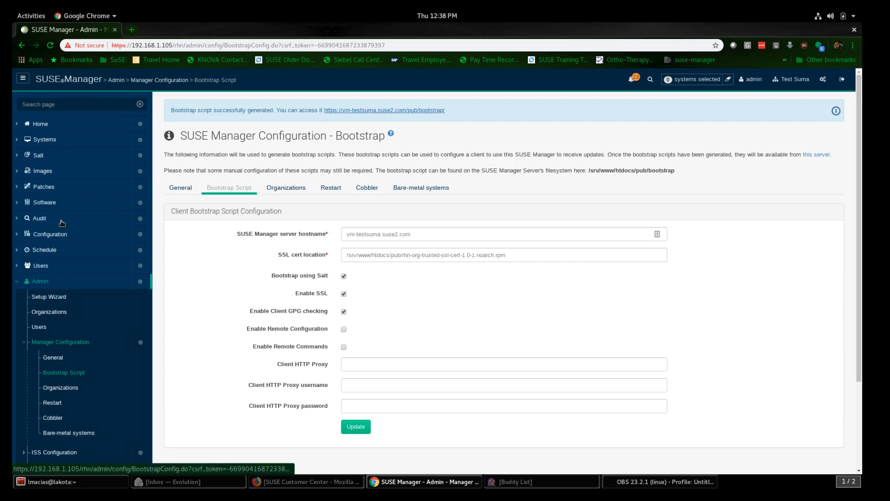
Step: Copy the SLES 11 sp4 for SAP clients key value from the Activation Keys list
{"action": "left_click", "coordinate": [34, 139]}
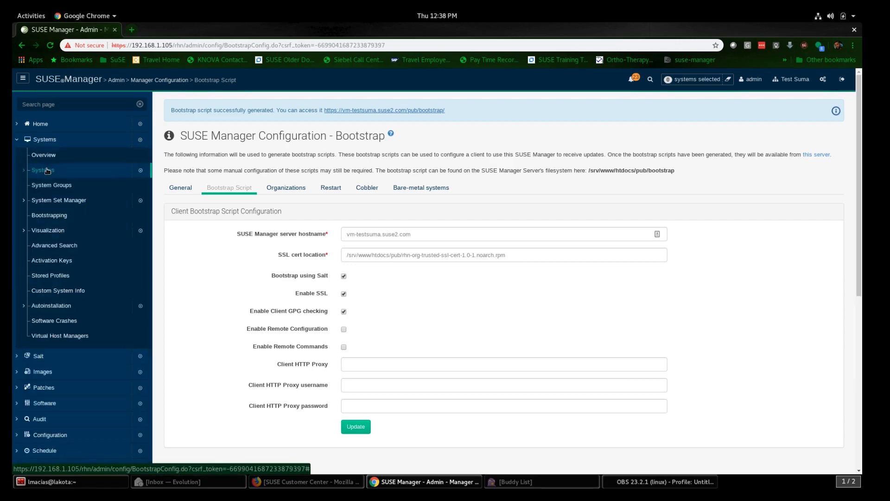
{"action": "left_click", "coordinate": [51, 261]}
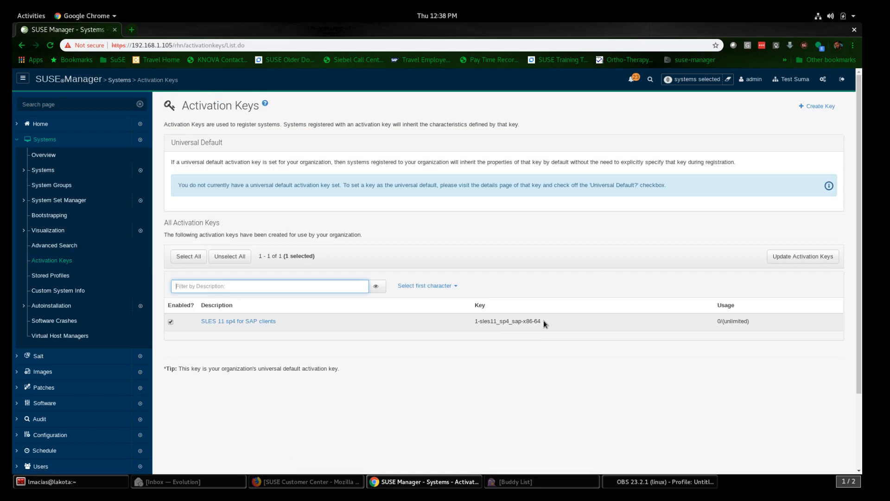
{"action": "left_click_drag", "start_coordinate": [543, 321], "coordinate": [475, 321]}
{"action": "key", "text": "ctrl+c"}
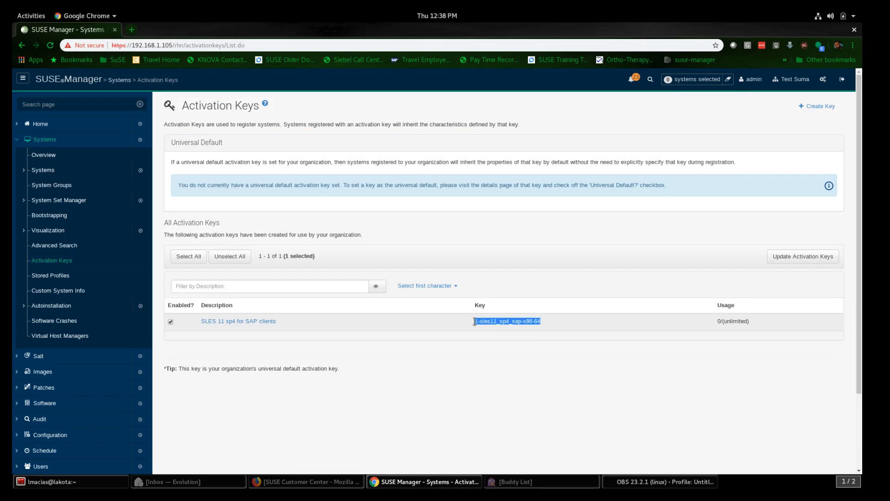
{"action": "key", "text": "alt+Tab"}
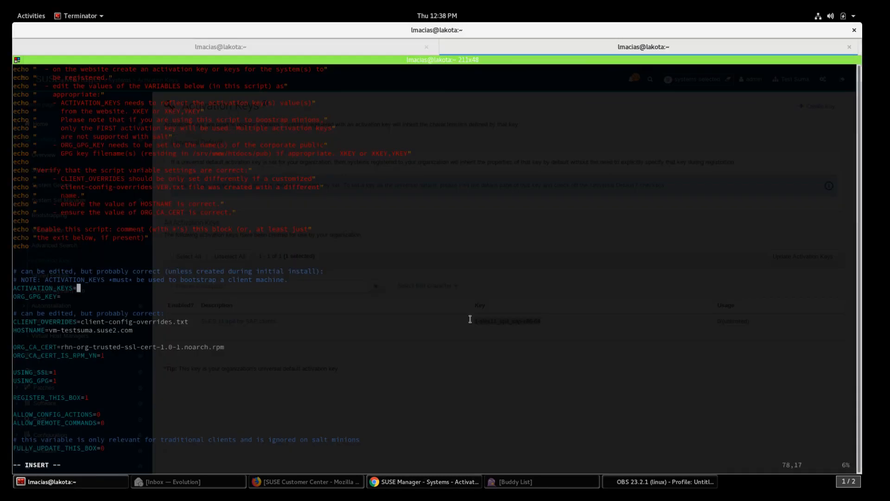
Step: Paste the activation key after ACTIVATION_KEYS=, check the following settings, and quit vi with :q!
{"action": "right_click", "coordinate": [87, 291]}
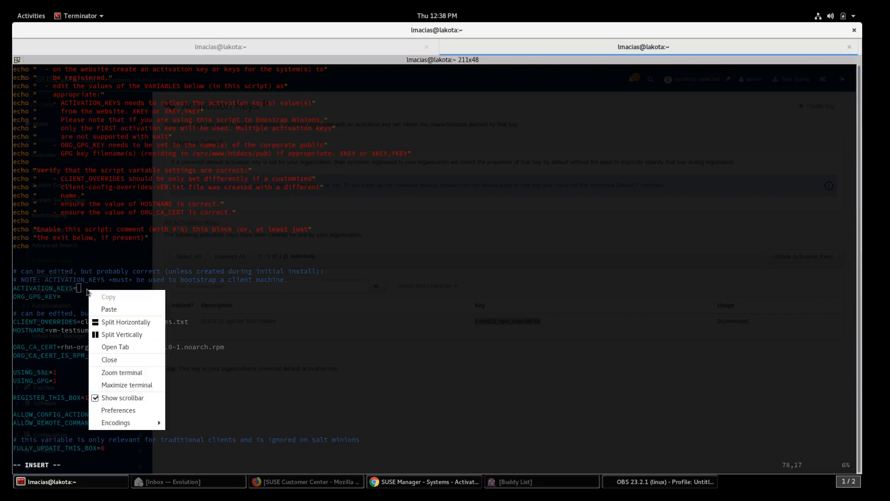
{"action": "left_click", "coordinate": [110, 309]}
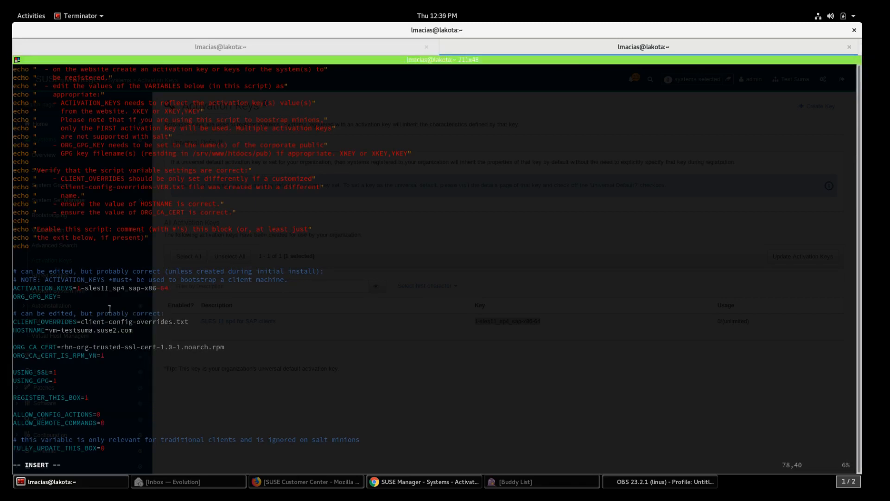
{"action": "key", "text": "Escape"}
{"action": "key", "text": "j"}
{"action": "key", "text": "j"}
{"action": "key", "text": "j"}
{"action": "key", "text": "j"}
{"action": "key", "text": "j"}
{"action": "key", "text": "j"}
{"action": "key", "text": "j"}
{"action": "key", "text": "j"}
{"action": "key", "text": "j"}
{"action": "key", "text": "j"}
{"action": "key", "text": "j"}
{"action": "key", "text": "j"}
{"action": "key", "text": "j"}
{"action": "key", "text": "j"}
{"action": "key", "text": "j"}
{"action": "key", "text": "j"}
{"action": "key", "text": "j"}
{"action": "key", "text": "j"}
{"action": "key", "text": "j"}
{"action": "key", "text": "j"}
{"action": "key", "text": "j"}
{"action": "key", "text": "j"}
{"action": "key", "text": "j"}
{"action": "key", "text": "j"}
{"action": "key", "text": "j"}
{"action": "key", "text": "j"}
{"action": "key", "text": "j"}
{"action": "key", "text": "j"}
{"action": "key", "text": "j"}
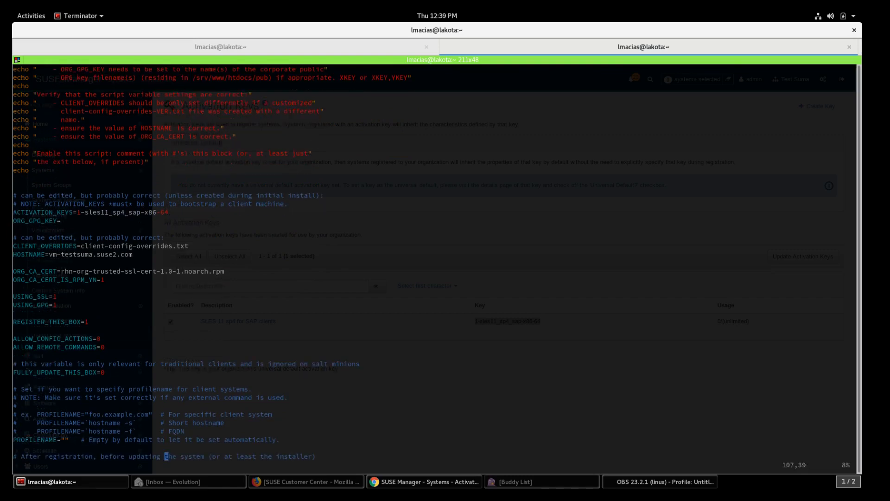
{"action": "type", "text": ":q!"}
{"action": "key", "text": "Return"}
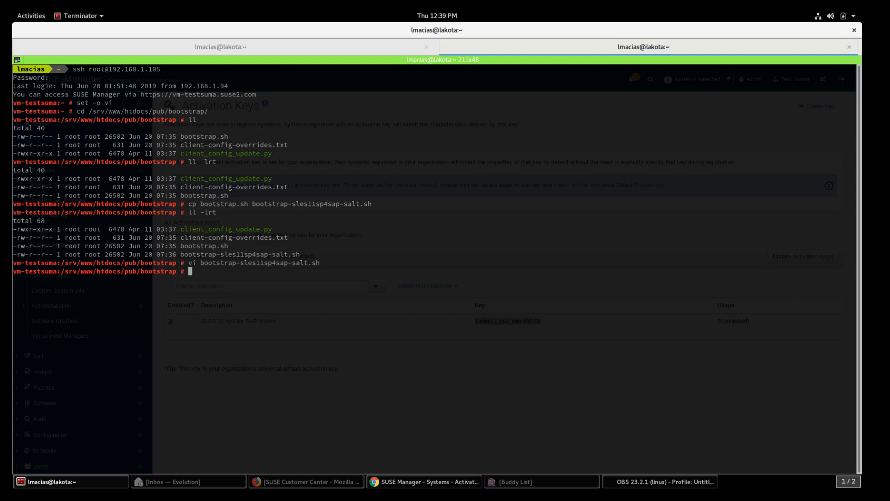
Step: Clear the terminal and list the bootstrap directory files with ll -lrt
{"action": "type", "text": "bootctl status"}
{"action": "key", "text": "BackSpace"}
{"action": "key", "text": "BackSpace"}
{"action": "key", "text": "BackSpace"}
{"action": "key", "text": "BackSpace"}
{"action": "key", "text": "BackSpace"}
{"action": "key", "text": "BackSpace"}
{"action": "key", "text": "BackSpace"}
{"action": "key", "text": "BackSpace"}
{"action": "key", "text": "BackSpace"}
{"action": "key", "text": "BackSpace"}
{"action": "key", "text": "BackSpace"}
{"action": "key", "text": "BackSpace"}
{"action": "key", "text": "BackSpace"}
{"action": "key", "text": "BackSpace"}
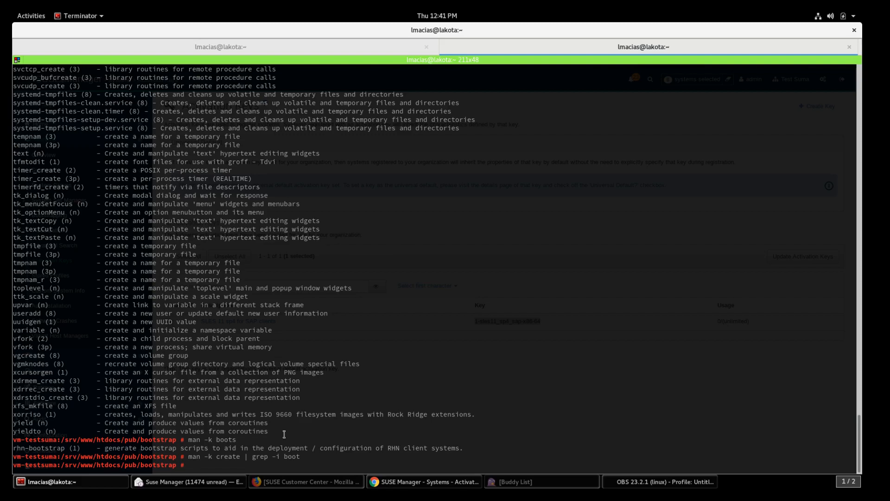
{"action": "type", "text": "clear"}
{"action": "key", "text": "Return"}
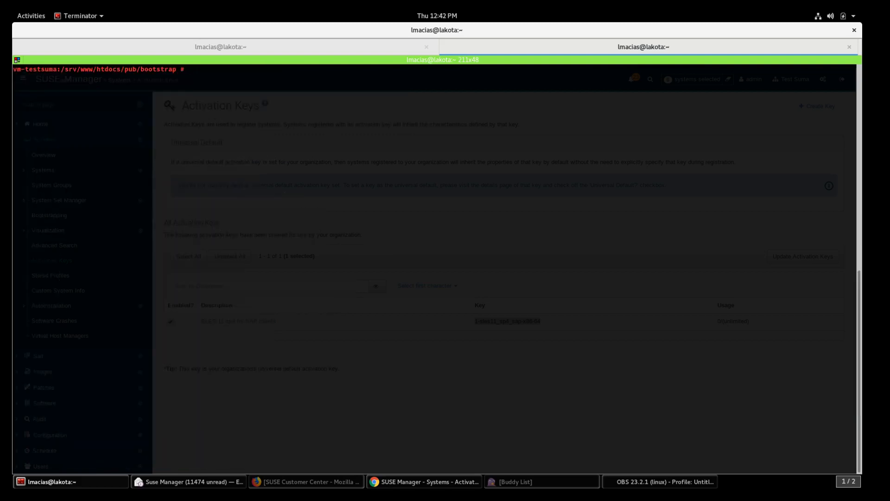
{"action": "type", "text": "ll -lrt"}
{"action": "key", "text": "Return"}
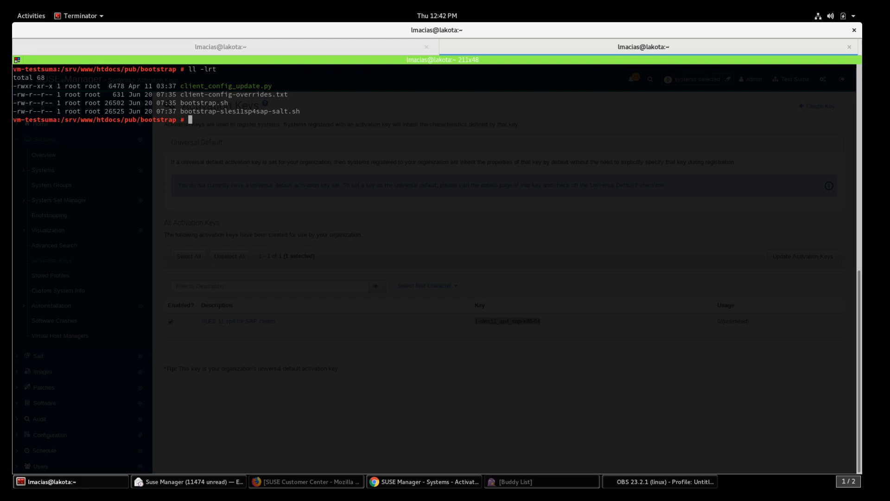
Step: List the available mgr- commands and complete mgr-create-bootstrap-repo at the prompt
{"action": "type", "text": "mgr-"}
{"action": "key", "text": "Tab"}
{"action": "key", "text": "Tab"}
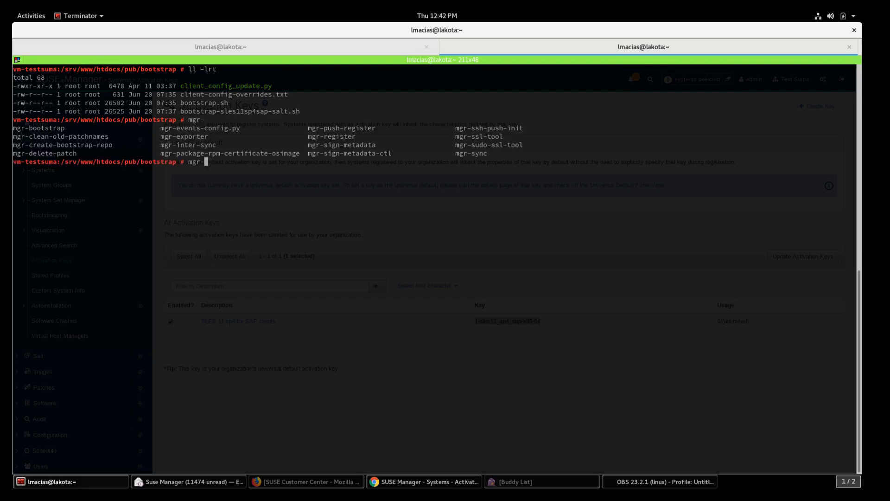
{"action": "type", "text": "cre"}
{"action": "key", "text": "Tab"}
{"action": "key", "text": "Return"}
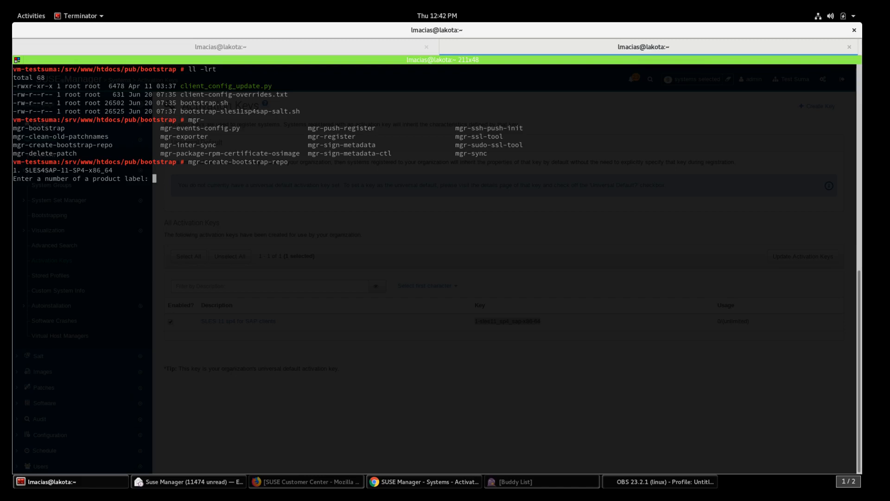
{"action": "type", "text": "1"}
{"action": "key", "text": "Return"}
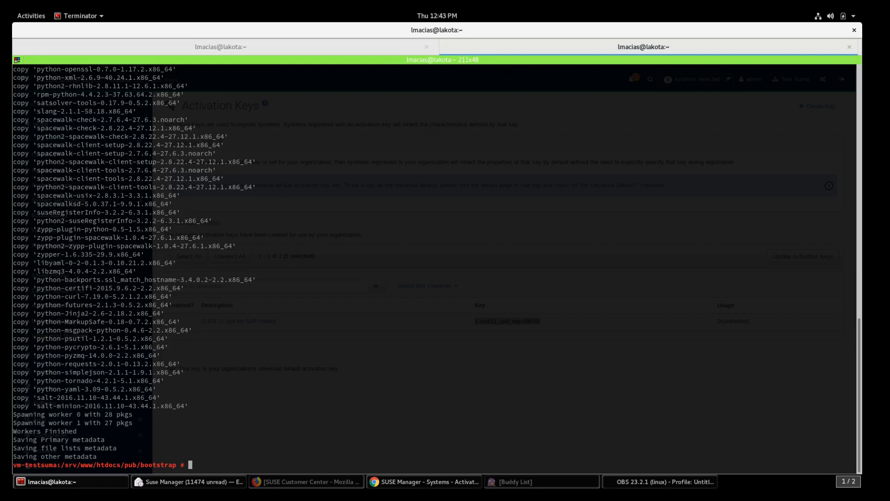
{"action": "left_click", "coordinate": [312, 45]}
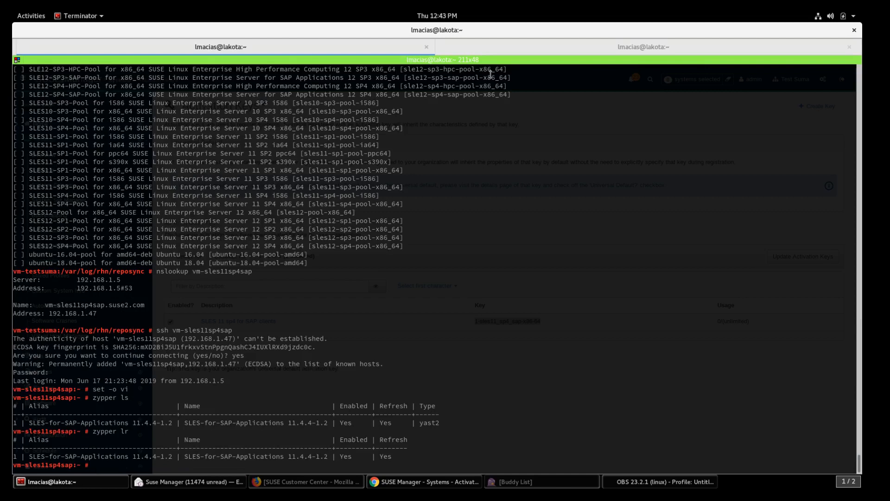
{"action": "left_click", "coordinate": [527, 46]}
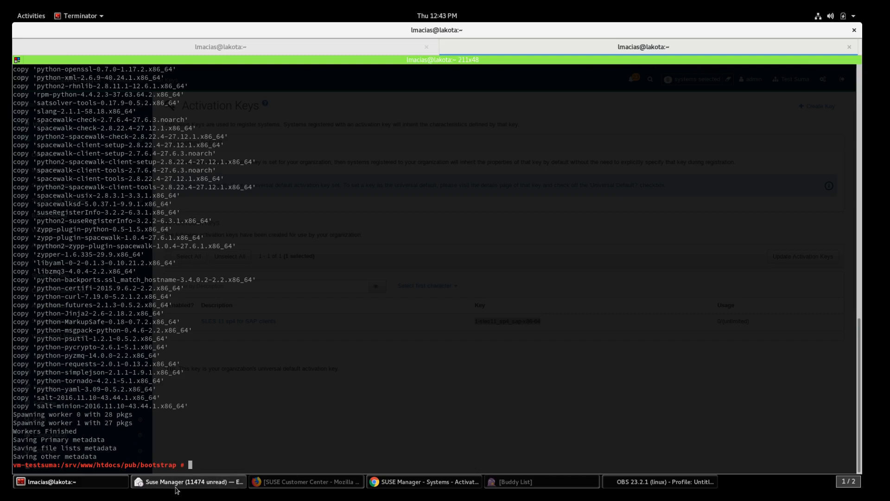
{"action": "left_click", "coordinate": [391, 489]}
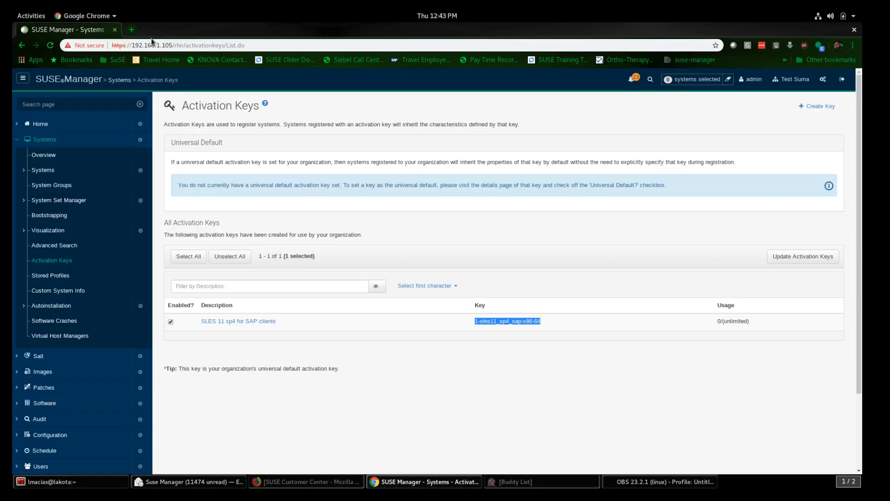
{"action": "left_click", "coordinate": [269, 45]}
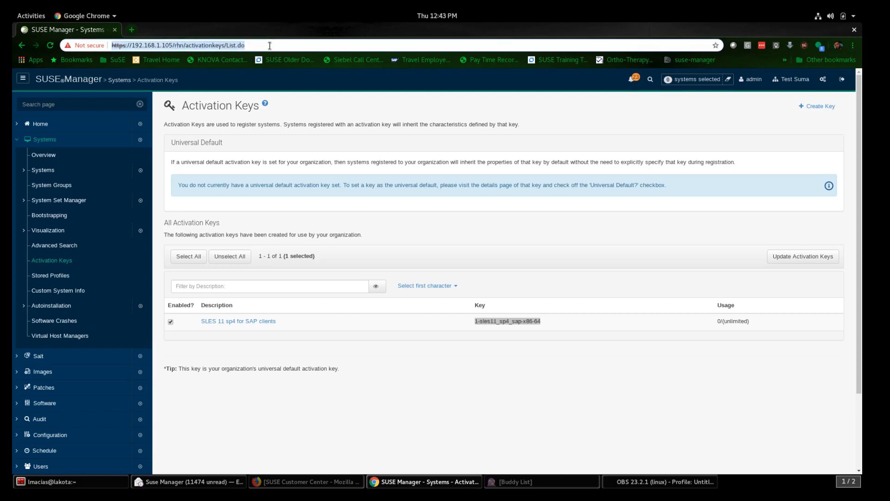
{"action": "left_click", "coordinate": [269, 45]}
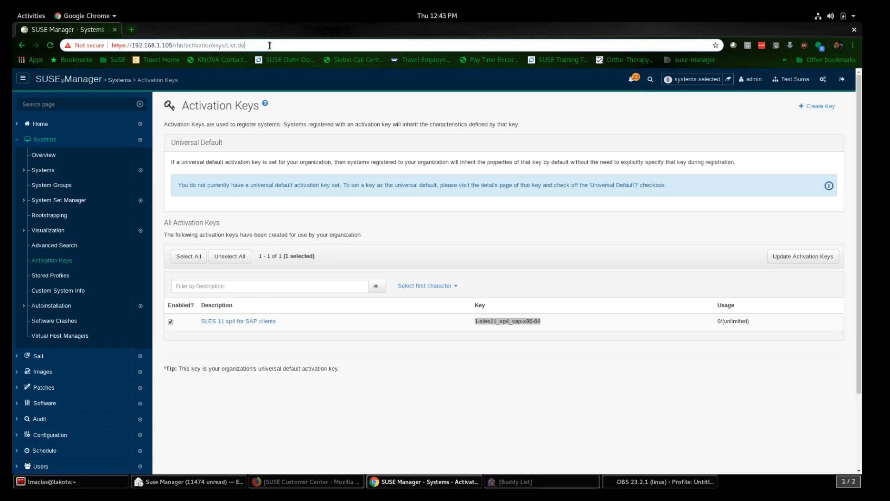
{"action": "key", "text": "BackSpace"}
{"action": "key", "text": "BackSpace"}
{"action": "key", "text": "BackSpace"}
{"action": "key", "text": "BackSpace"}
{"action": "key", "text": "BackSpace"}
{"action": "key", "text": "BackSpace"}
{"action": "key", "text": "BackSpace"}
{"action": "key", "text": "BackSpace"}
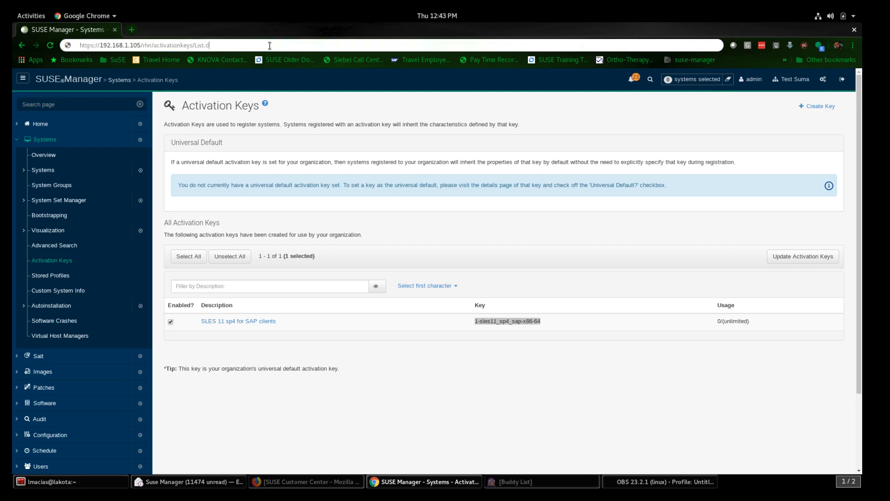
{"action": "key", "text": "BackSpace"}
{"action": "key", "text": "BackSpace"}
{"action": "key", "text": "BackSpace"}
{"action": "key", "text": "BackSpace"}
{"action": "key", "text": "BackSpace"}
{"action": "key", "text": "BackSpace"}
{"action": "key", "text": "BackSpace"}
{"action": "key", "text": "BackSpace"}
{"action": "key", "text": "BackSpace"}
{"action": "key", "text": "BackSpace"}
{"action": "key", "text": "BackSpace"}
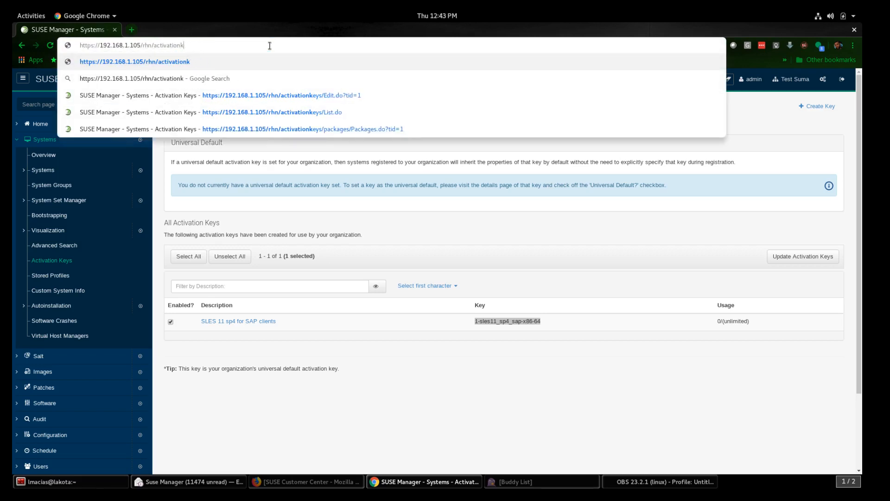
{"action": "key", "text": "BackSpace"}
{"action": "key", "text": "BackSpace"}
{"action": "key", "text": "BackSpace"}
{"action": "key", "text": "BackSpace"}
{"action": "key", "text": "BackSpace"}
{"action": "key", "text": "BackSpace"}
{"action": "key", "text": "BackSpace"}
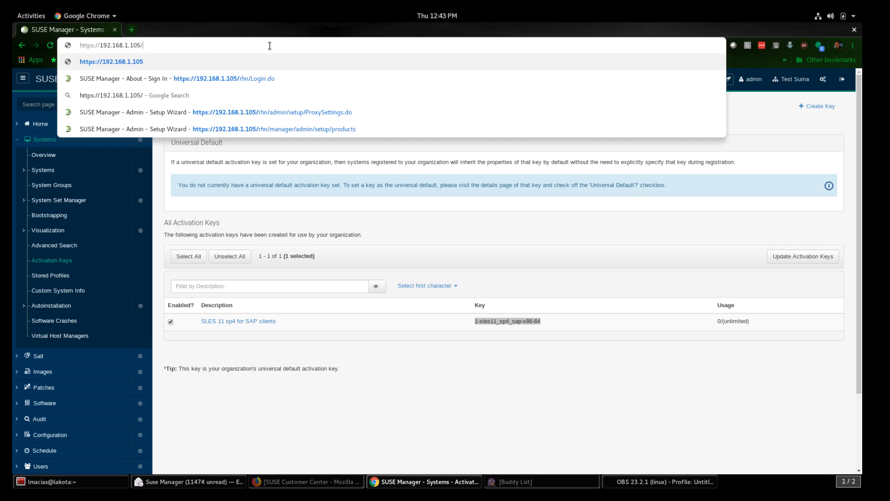
{"action": "type", "text": "pub"}
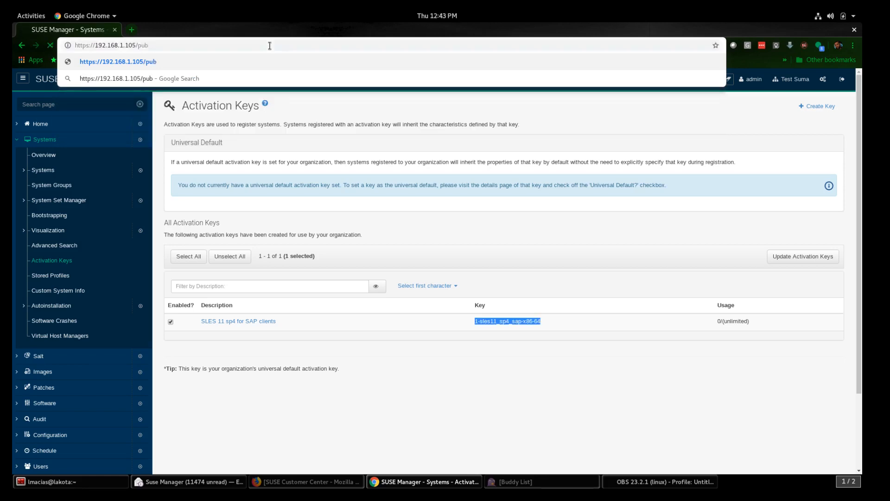
{"action": "key", "text": "Return"}
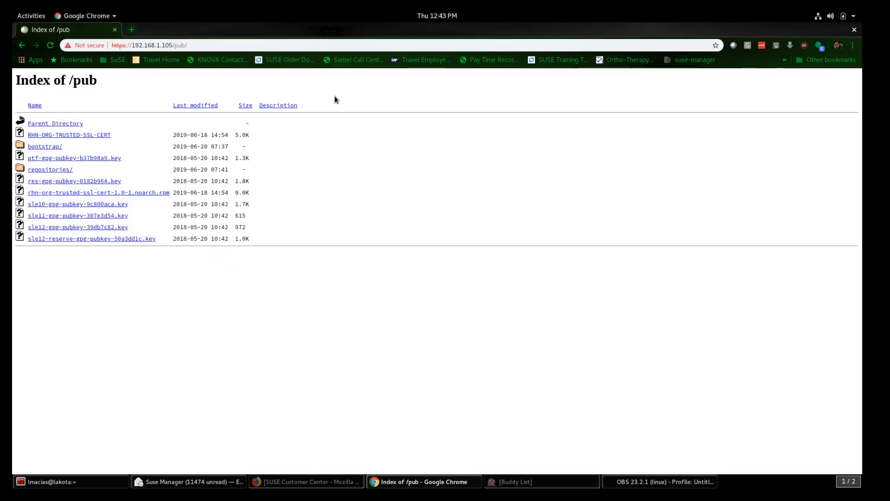
Step: Copy the link address of bootstrap-sles11sp4sap-salt.sh from the bootstrap folder listing
{"action": "left_click", "coordinate": [47, 147]}
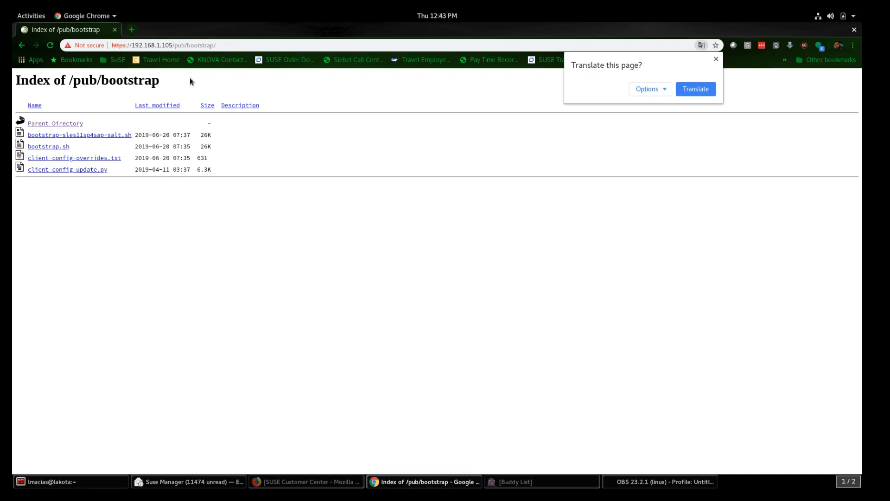
{"action": "right_click", "coordinate": [84, 138]}
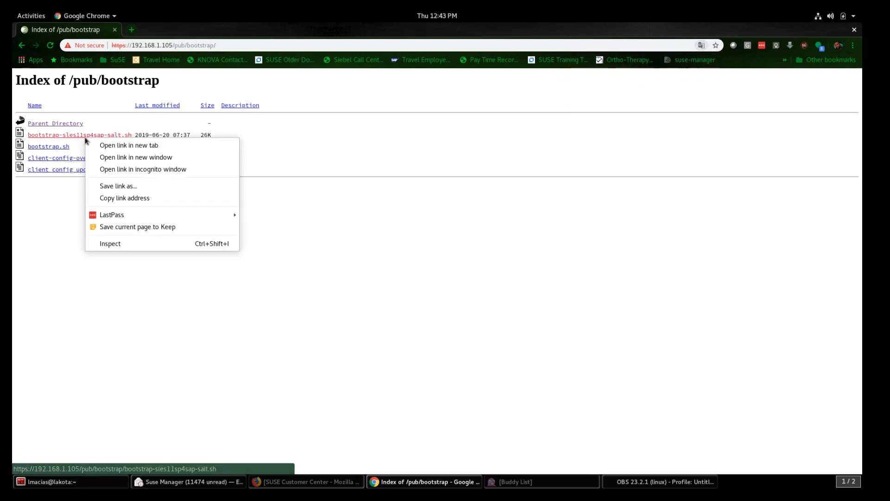
{"action": "left_click", "coordinate": [116, 198]}
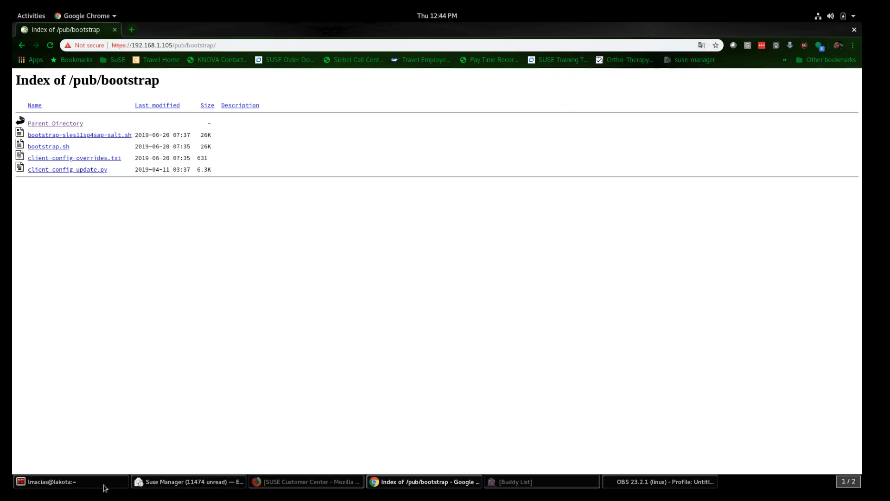
{"action": "left_click", "coordinate": [86, 485]}
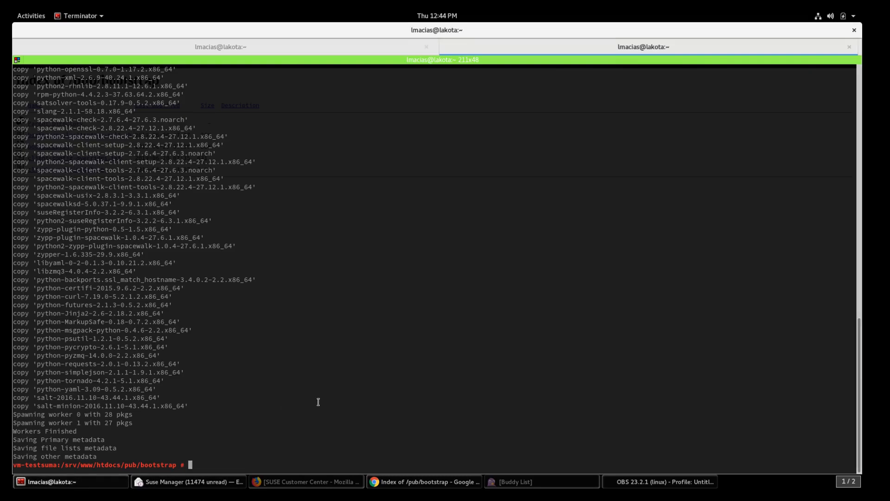
Step: On the client session, run zypper ls and zypper lr to check that only SLES-for-SAP-Applications 11.4.4-1.2 is configured
{"action": "left_click", "coordinate": [377, 44]}
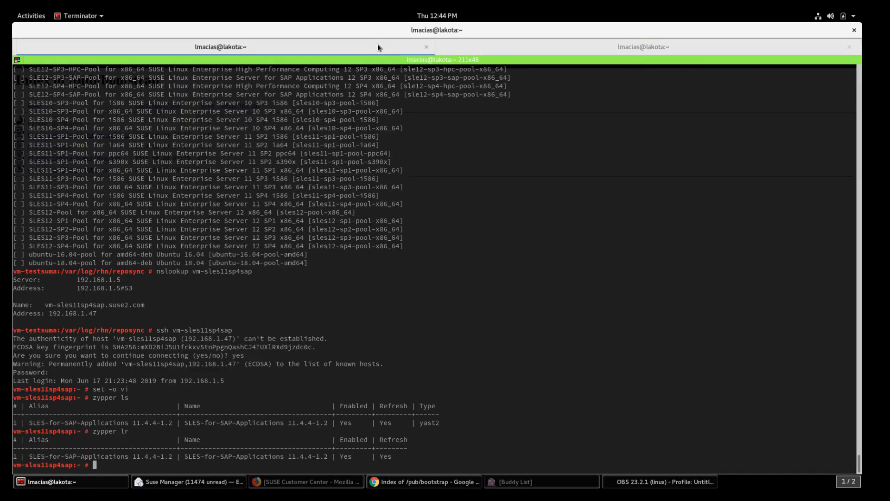
{"action": "type", "text": "zypper ls"}
{"action": "key", "text": "Return"}
{"action": "type", "text": "zypper lr"}
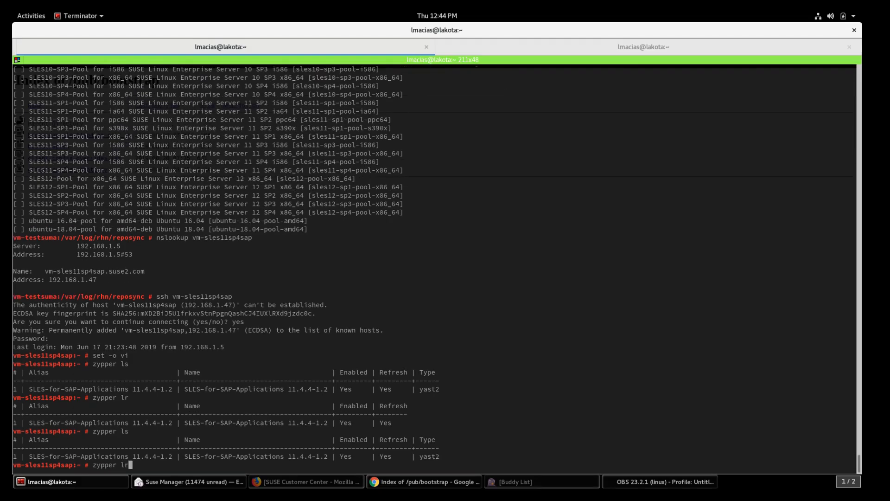
{"action": "key", "text": "Return"}
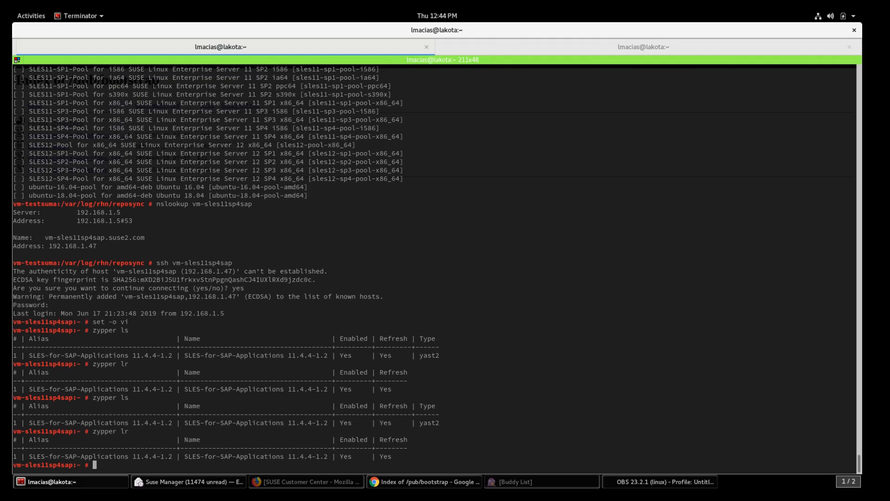
{"action": "key", "text": "Return"}
{"action": "key", "text": "Return"}
{"action": "key", "text": "Return"}
Step: Change to the home directory and begin a wget command for the bootstrap script URL
{"action": "type", "text": "cd"}
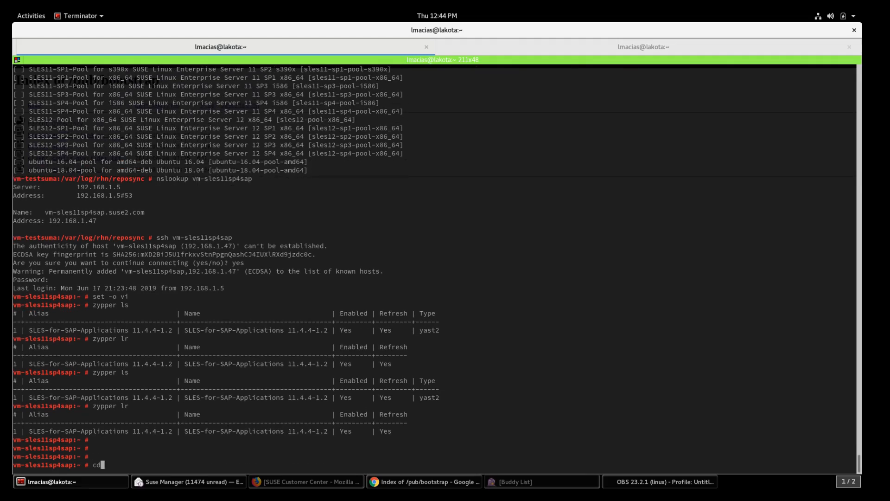
{"action": "key", "text": "Return"}
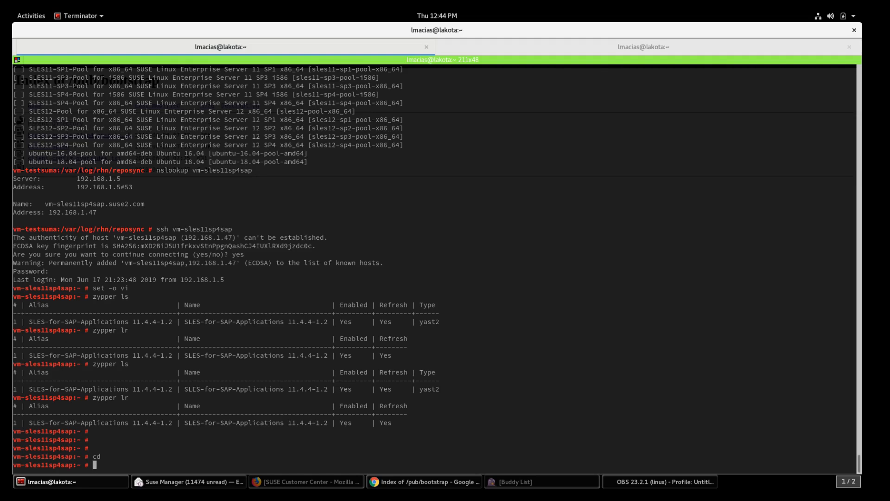
{"action": "type", "text": "wget"}
{"action": "right_click", "coordinate": [539, 218]}
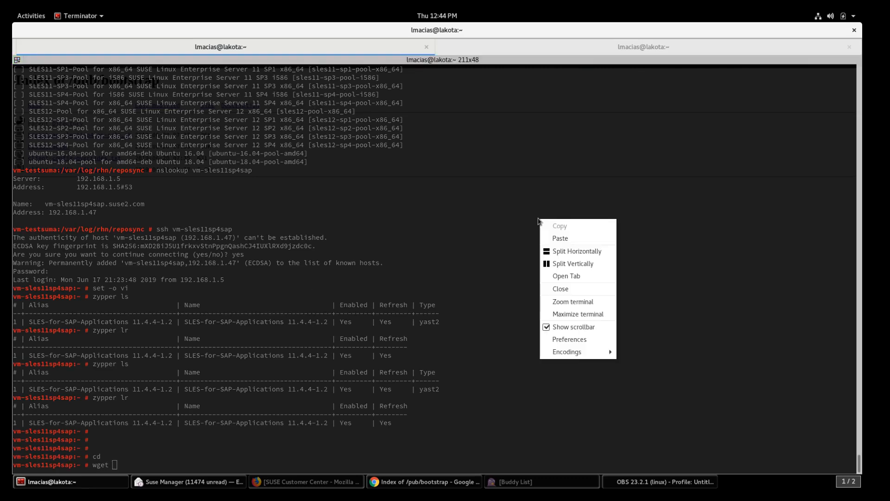
Step: Download bootstrap-sles11sp4sap-salt.sh with wget, retry over http after https fails, then list with ll -lrt
{"action": "left_click", "coordinate": [559, 239]}
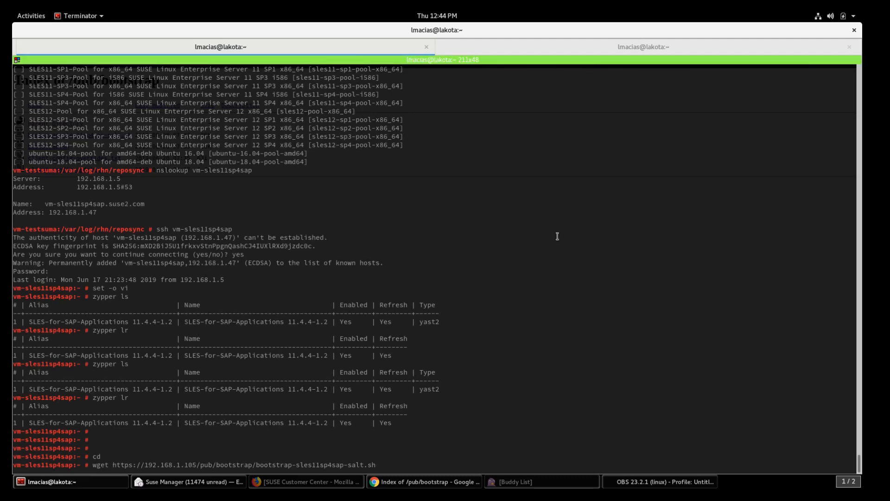
{"action": "key", "text": "Return"}
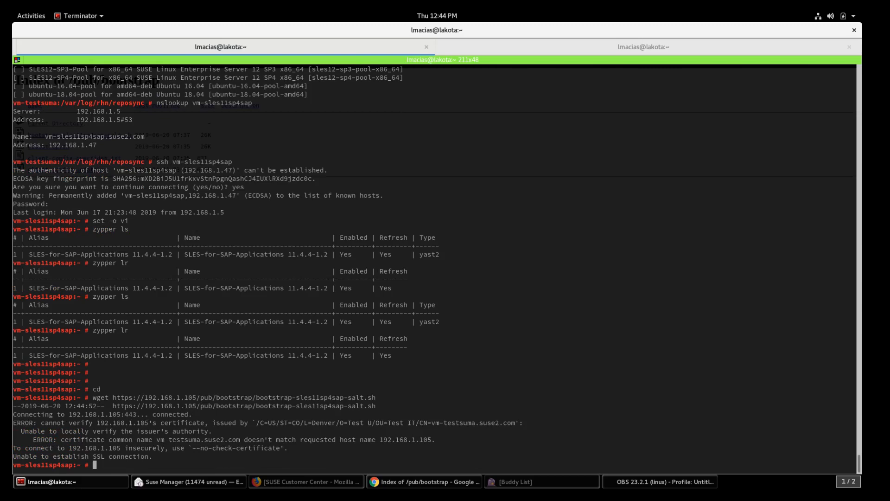
{"action": "key", "text": "Up"}
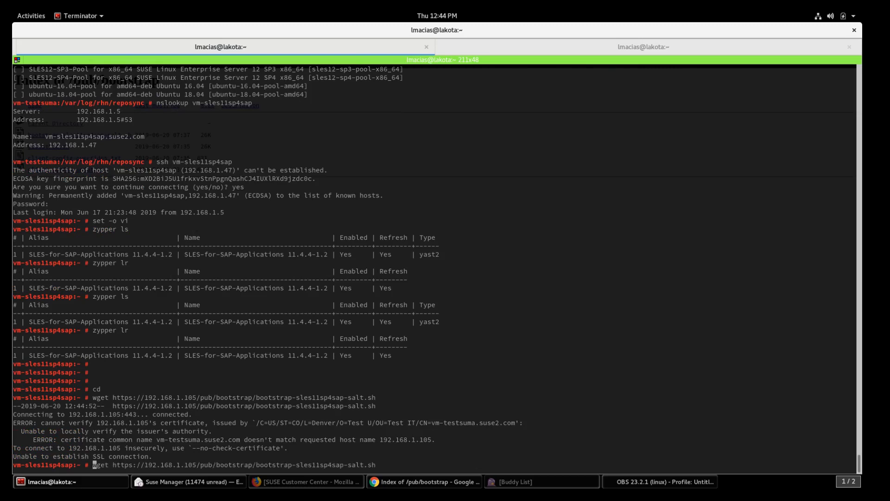
{"action": "key", "text": "Home"}
{"action": "key", "text": "Right"}
{"action": "key", "text": "Right"}
{"action": "key", "text": "Right"}
{"action": "key", "text": "Right"}
{"action": "key", "text": "Right"}
{"action": "key", "text": "Right"}
{"action": "key", "text": "Right"}
{"action": "key", "text": "Right"}
{"action": "key", "text": "Right"}
{"action": "key", "text": "Delete"}
{"action": "key", "text": "Return"}
{"action": "type", "text": "ll -lrt"}
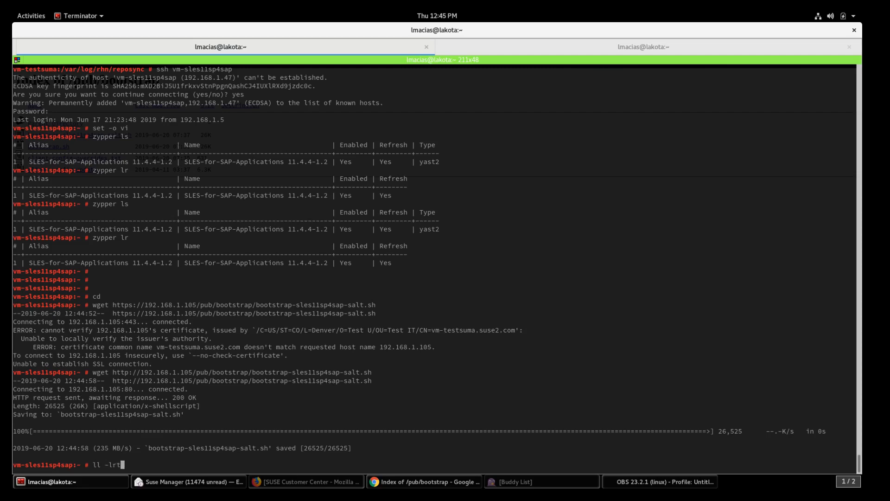
{"action": "key", "text": "Return"}
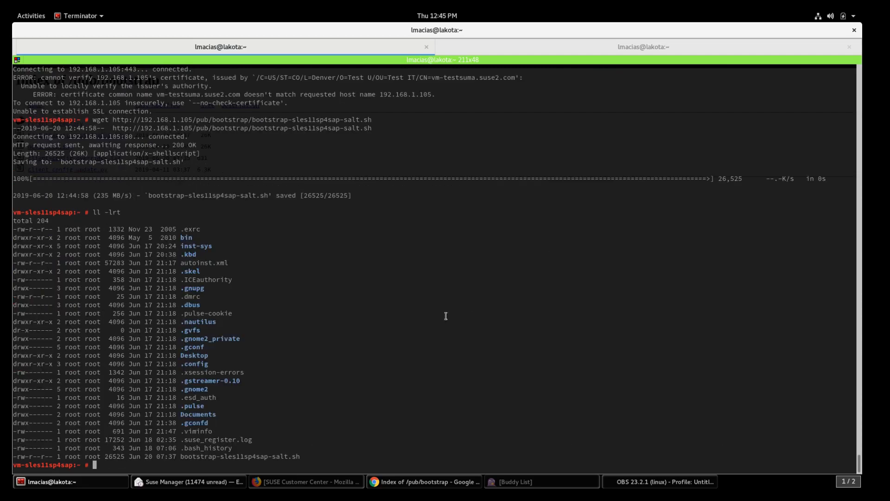
Step: Make bootstrap-sles11sp4sap-salt.sh executable with chmod +x and confirm the permissions with ll -lrt
{"action": "double_click", "coordinate": [247, 456]}
{"action": "left_click", "coordinate": [310, 440]}
{"action": "type", "text": "chmod +x bootstrap-sles11sp4sap-salt.sh"}
{"action": "key", "text": "Return"}
{"action": "type", "text": "ll -lrt"}
{"action": "key", "text": "Return"}
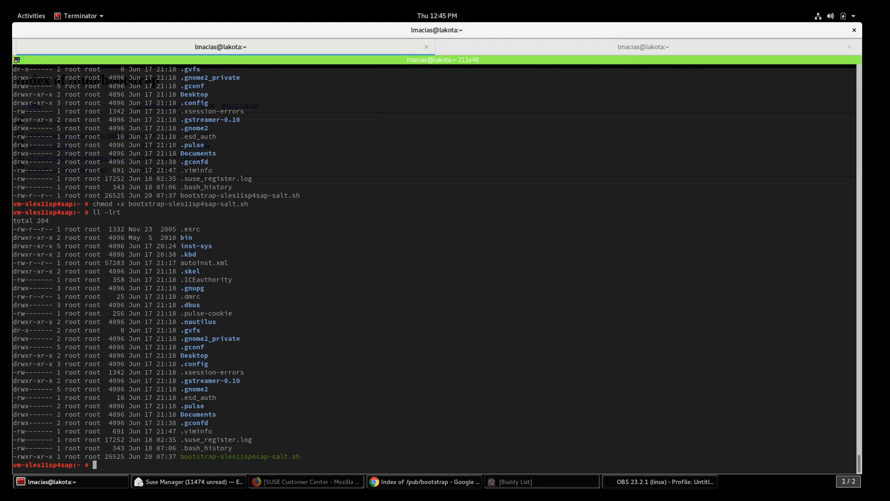
Step: Check the script's ACTIVATION_KEYS setting in vi, then enter ./bootstrap-sles11sp4sap-salt.sh at the prompt
{"action": "type", "text": "vi bootst"}
{"action": "key", "text": "Tab"}
{"action": "key", "text": "Return"}
{"action": "key", "text": "Down"}
{"action": "key", "text": "Down"}
{"action": "key", "text": "Down"}
{"action": "key", "text": "Down"}
{"action": "key", "text": "Down"}
{"action": "key", "text": "Down"}
{"action": "key", "text": "Down"}
{"action": "key", "text": "Down"}
{"action": "key", "text": "Down"}
{"action": "key", "text": "Down"}
{"action": "key", "text": "Down"}
{"action": "key", "text": "Down"}
{"action": "key", "text": "Down"}
{"action": "key", "text": "Down"}
{"action": "key", "text": "Down"}
{"action": "key", "text": "Down"}
{"action": "key", "text": "Down"}
{"action": "key", "text": "Down"}
{"action": "key", "text": "Down"}
{"action": "key", "text": "Down"}
{"action": "key", "text": "Down"}
{"action": "key", "text": "Down"}
{"action": "key", "text": "Down"}
{"action": "key", "text": "Down"}
{"action": "key", "text": "Down"}
{"action": "key", "text": "Down"}
{"action": "key", "text": "Down"}
{"action": "key", "text": "Down"}
{"action": "key", "text": "Down"}
{"action": "key", "text": "Down"}
{"action": "key", "text": "Down"}
{"action": "key", "text": "Down"}
{"action": "key", "text": "Down"}
{"action": "key", "text": "Down"}
{"action": "key", "text": "Down"}
{"action": "key", "text": "Down"}
{"action": "key", "text": "Down"}
{"action": "key", "text": "Down"}
{"action": "key", "text": "Down"}
{"action": "key", "text": "Down"}
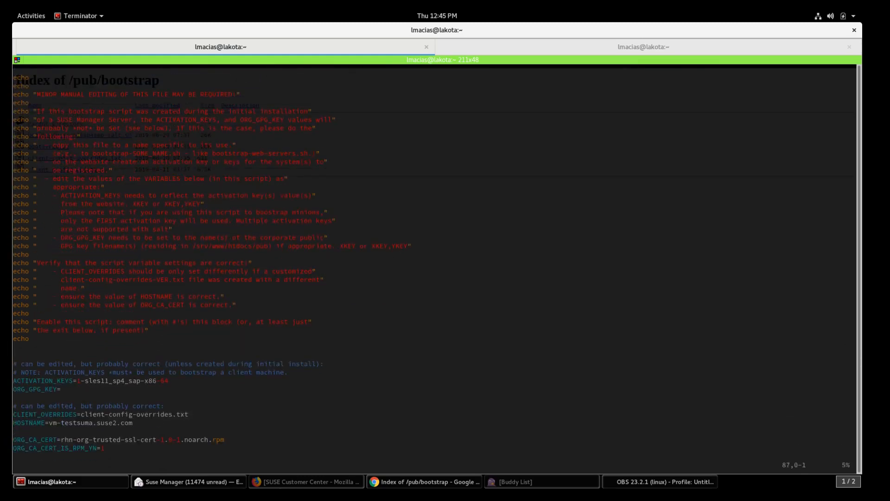
{"action": "type", "text": ":q"}
{"action": "key", "text": "Return"}
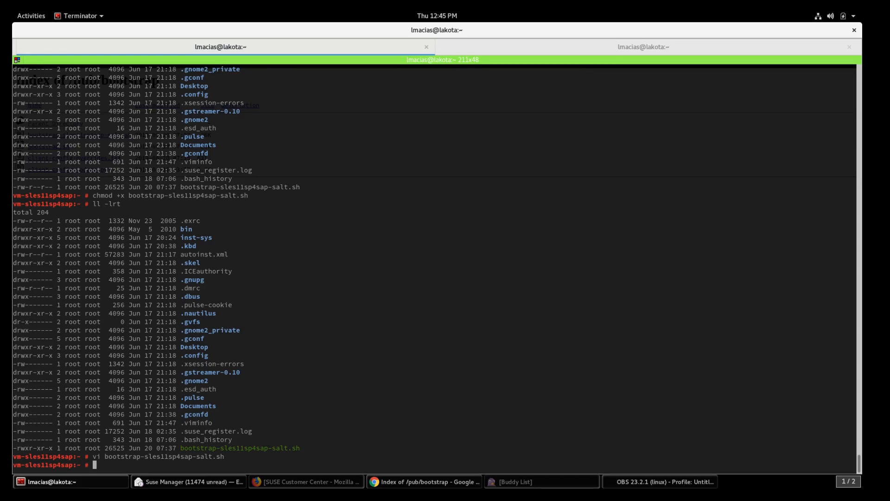
{"action": "type", "text": "./bo"}
{"action": "key", "text": "Tab"}
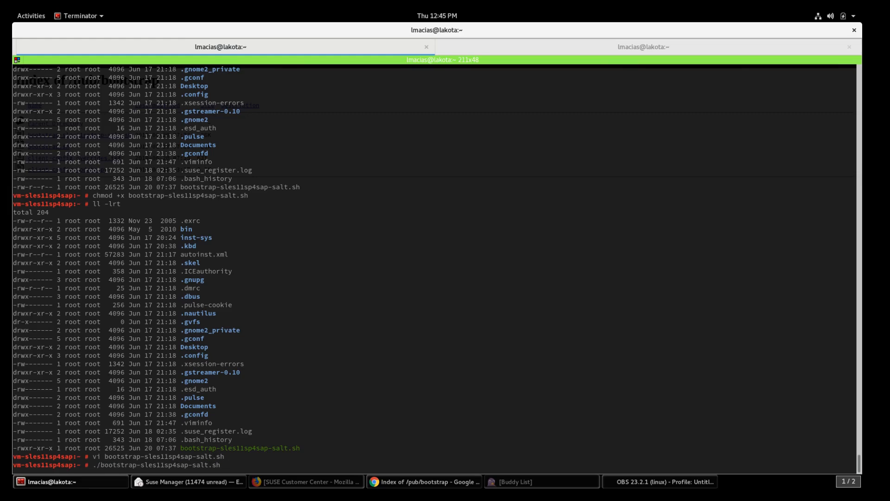
Step: Run the bootstrap script, then confirm with rcsalt-minion status that salt-minion is running
{"action": "key", "text": "Return"}
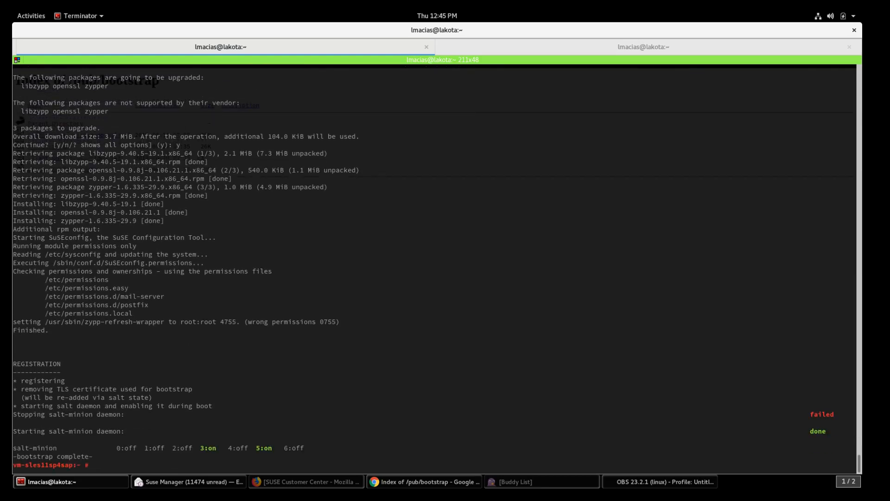
{"action": "type", "text": "rcsalt-minion status"}
{"action": "key", "text": "Return"}
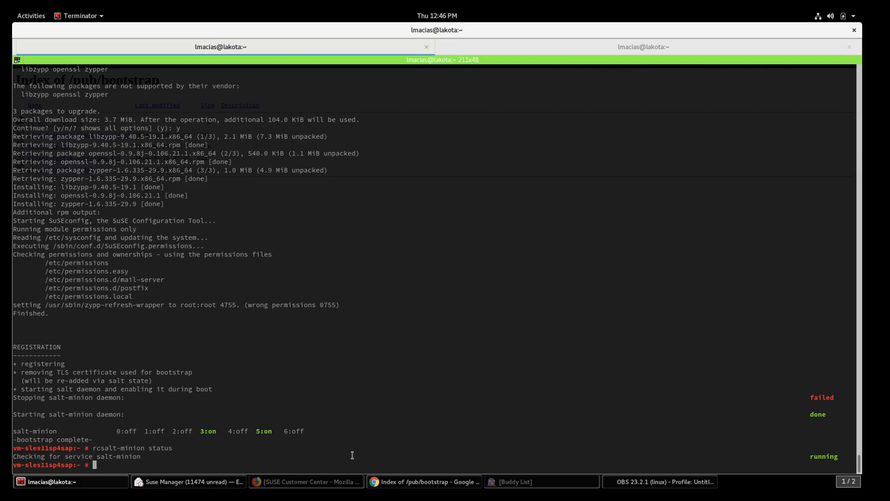
Step: Return to SUSE Manager in Chrome and open Salt > Keys, where vm-sles11sp4sap.suse2.com awaits acceptance
{"action": "left_click", "coordinate": [420, 483]}
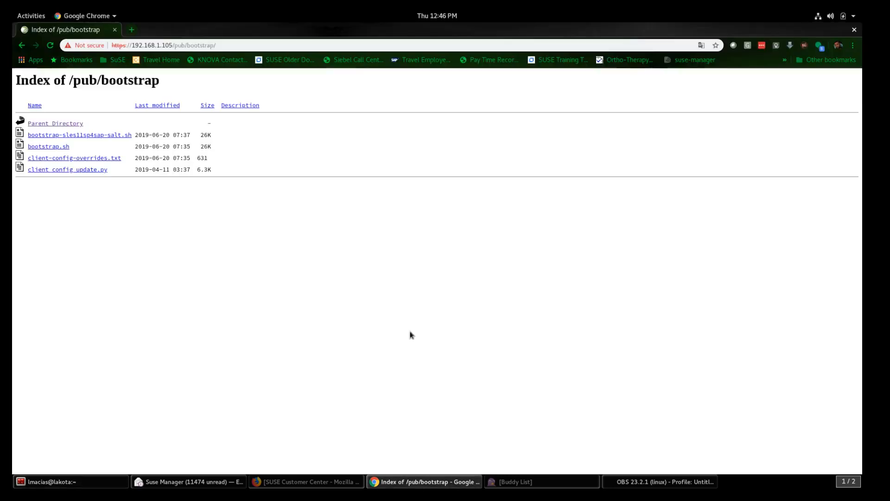
{"action": "left_click", "coordinate": [21, 46]}
{"action": "left_click", "coordinate": [22, 47]}
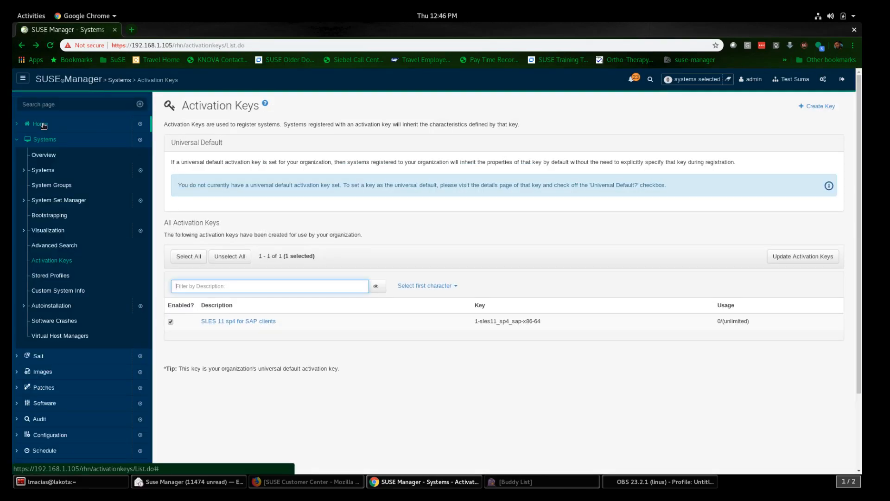
{"action": "left_click", "coordinate": [42, 124]}
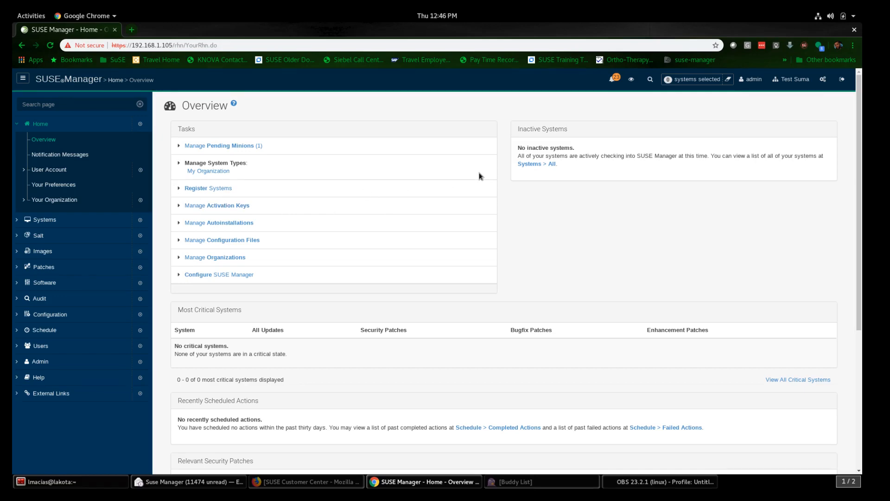
{"action": "scroll", "coordinate": [479, 175], "scroll_direction": "down", "scroll_amount": 3}
{"action": "scroll", "coordinate": [479, 175], "scroll_direction": "up", "scroll_amount": 3}
{"action": "left_click", "coordinate": [18, 237]}
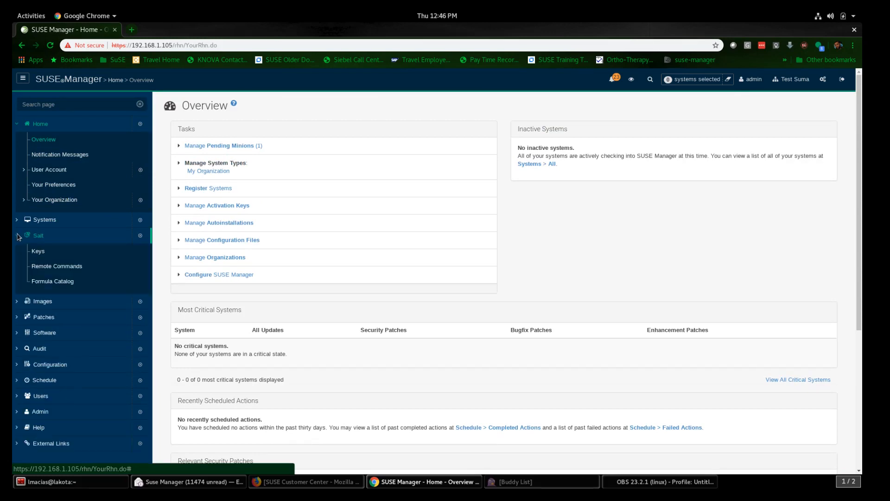
{"action": "left_click", "coordinate": [39, 252]}
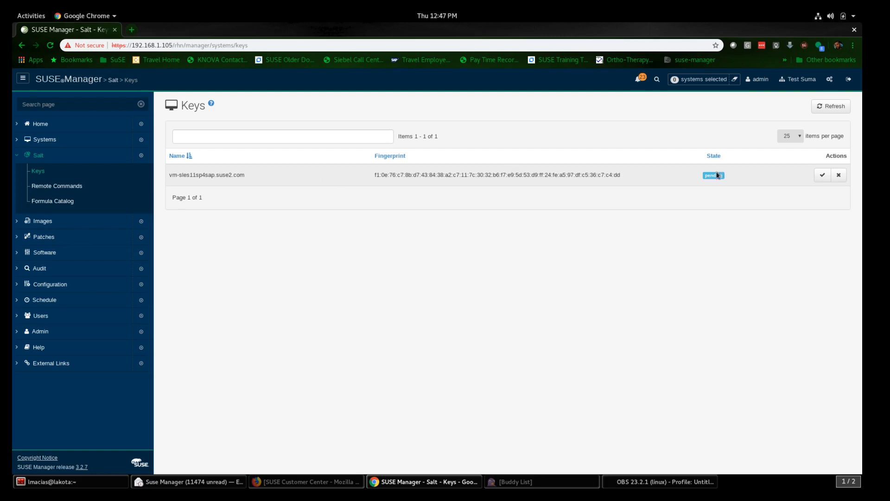
Step: Accept vm-sles11sp4sap.suse2.com's Salt key and open Systems > Overview to see it listed
{"action": "left_click", "coordinate": [821, 177]}
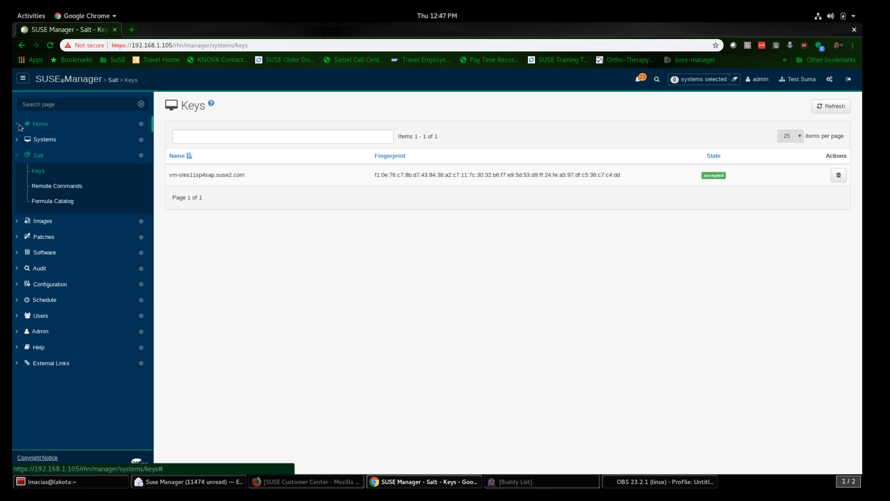
{"action": "left_click", "coordinate": [17, 140]}
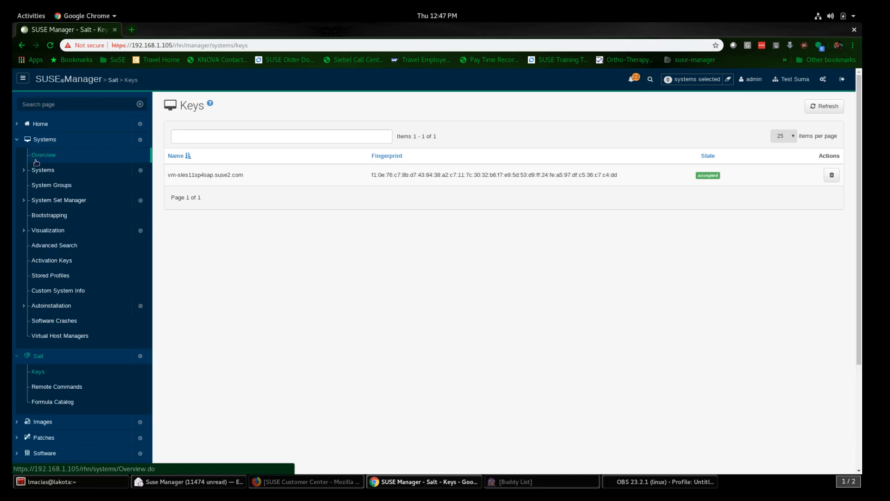
{"action": "left_click", "coordinate": [44, 157]}
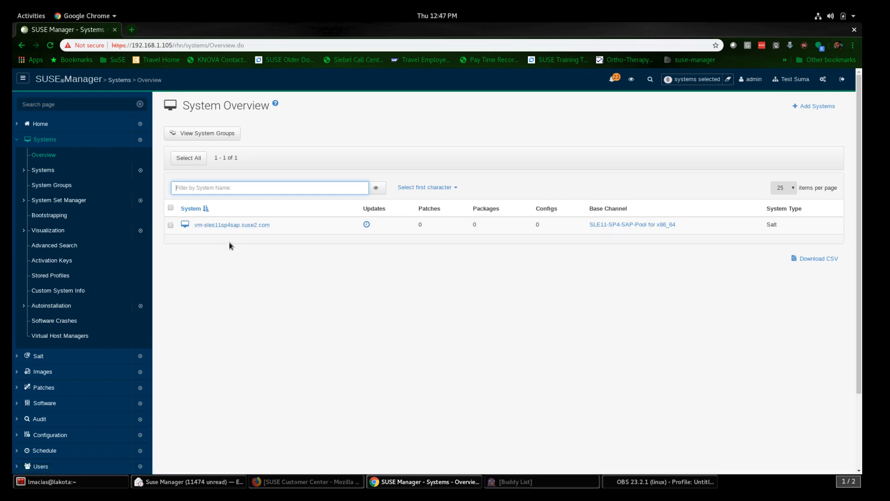
Step: Open vm-sles11sp4sap.suse2.com's details page and review its up-to-date status and SLE11-SP4-SAP-Pool channels
{"action": "left_click", "coordinate": [233, 225]}
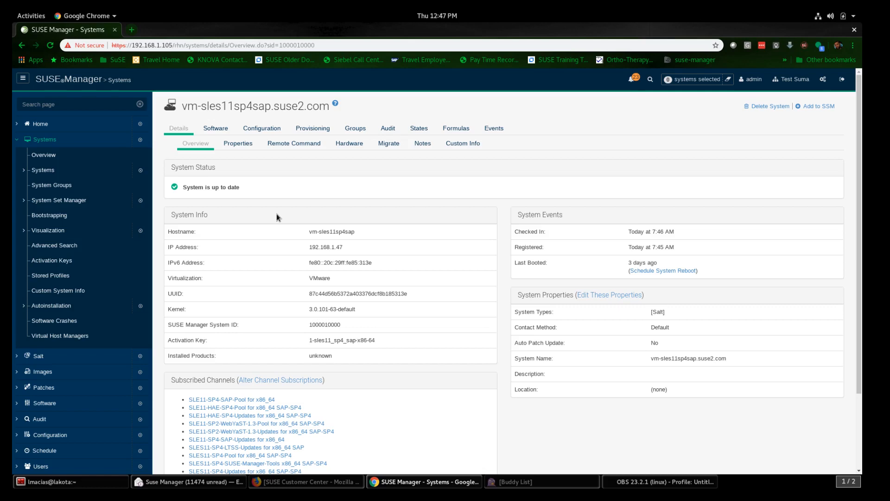
{"action": "scroll", "coordinate": [276, 218], "scroll_direction": "down", "scroll_amount": 1}
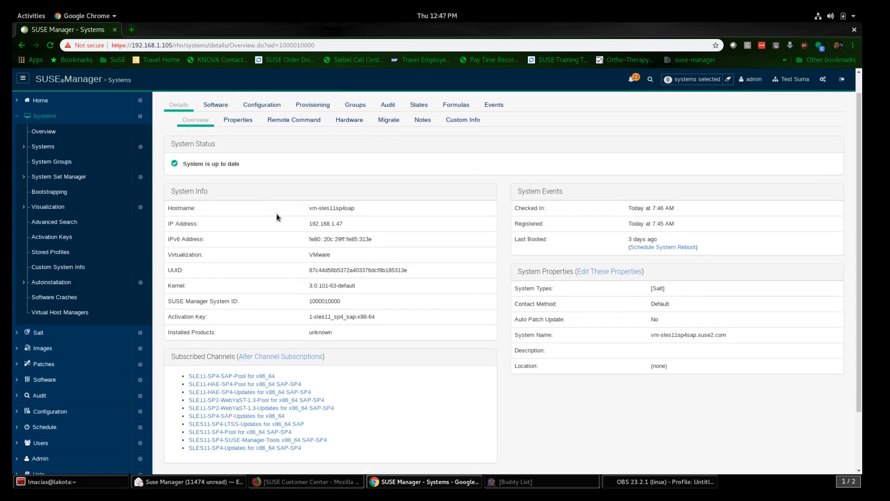
{"action": "scroll", "coordinate": [277, 217], "scroll_direction": "up", "scroll_amount": 1}
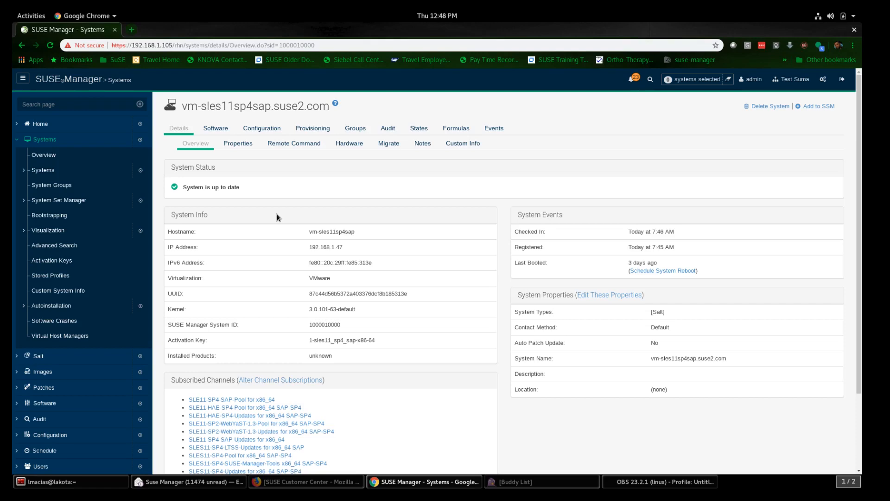
{"action": "scroll", "coordinate": [270, 218], "scroll_direction": "down", "scroll_amount": 3}
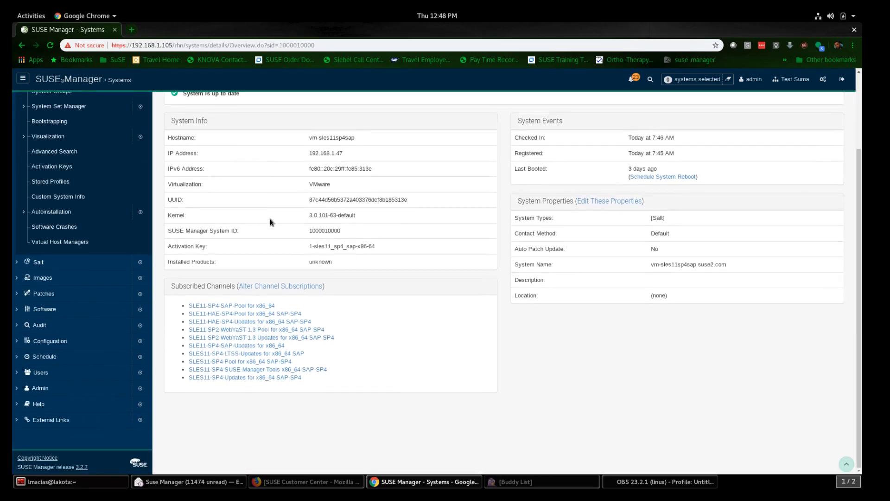
{"action": "scroll", "coordinate": [270, 218], "scroll_direction": "up", "scroll_amount": 3}
{"action": "scroll", "coordinate": [189, 235], "scroll_direction": "down", "scroll_amount": 3}
{"action": "scroll", "coordinate": [250, 418], "scroll_direction": "up", "scroll_amount": 3}
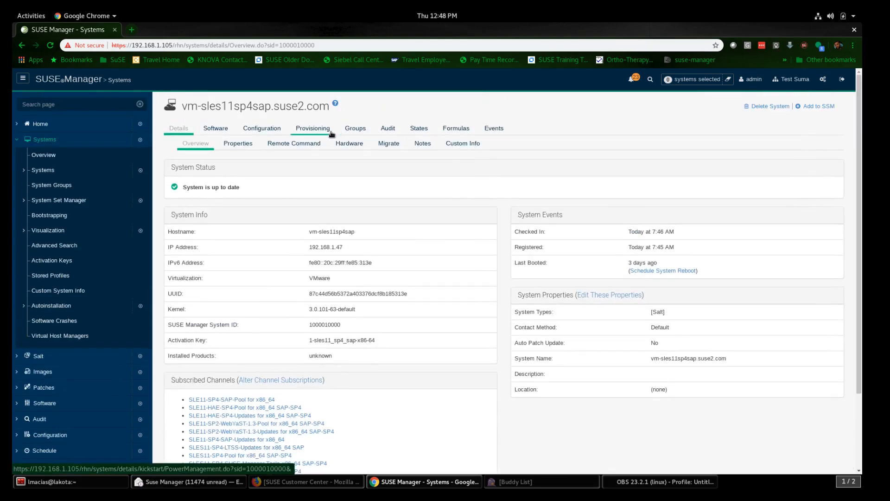
Step: Open Events > History for vm-sles11sp4sap.suse2.com to see its four completed events
{"action": "left_click", "coordinate": [499, 131]}
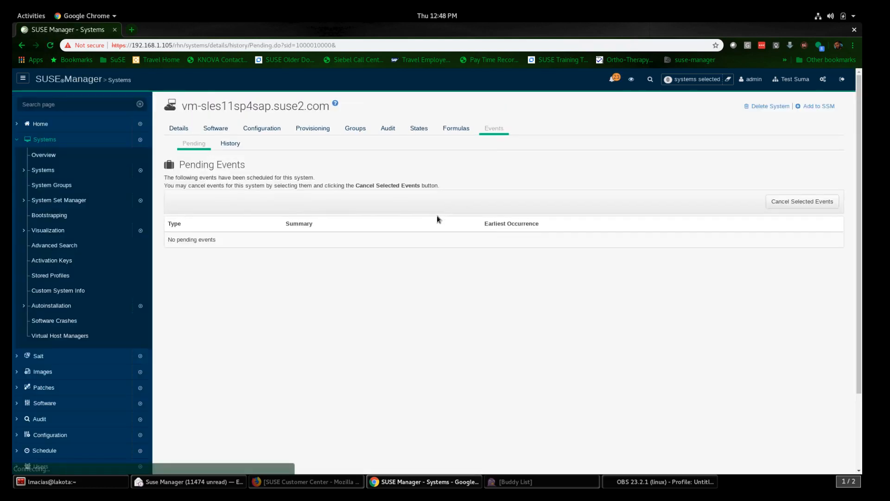
{"action": "left_click", "coordinate": [234, 144]}
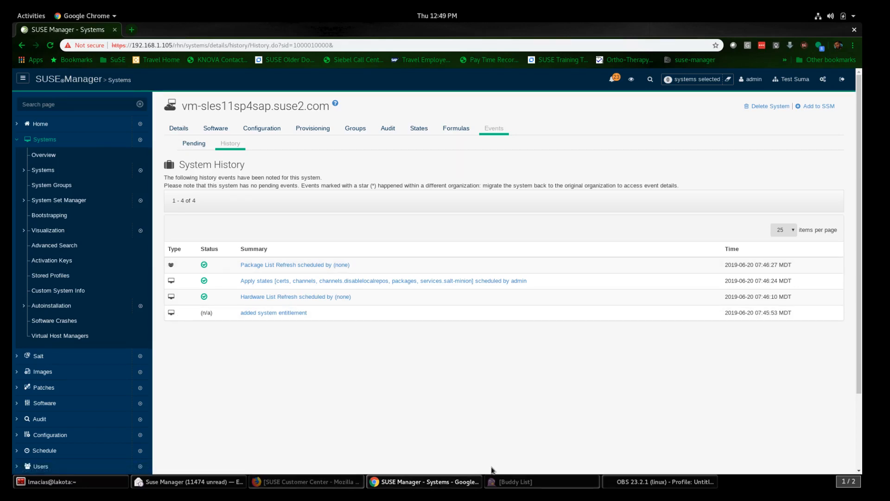
Step: In the server session, go to /var/log/rhn/reposync/ and list the log files by time
{"action": "left_click", "coordinate": [67, 482]}
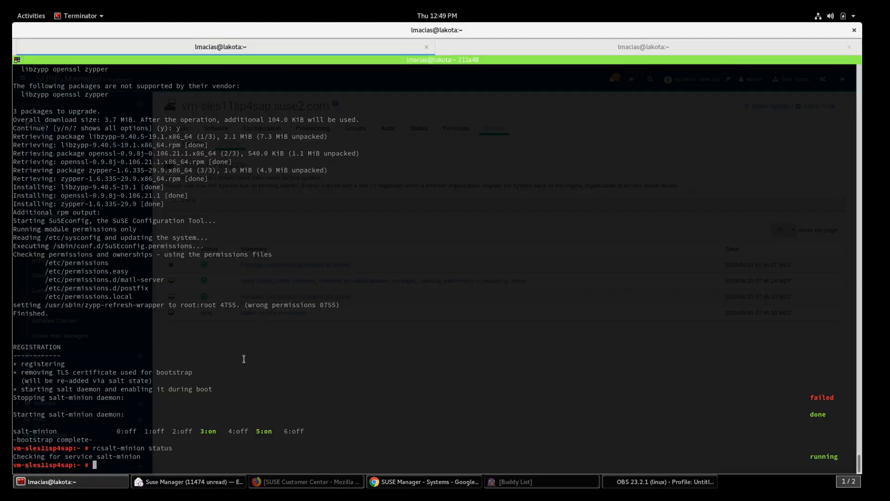
{"action": "left_click", "coordinate": [489, 47]}
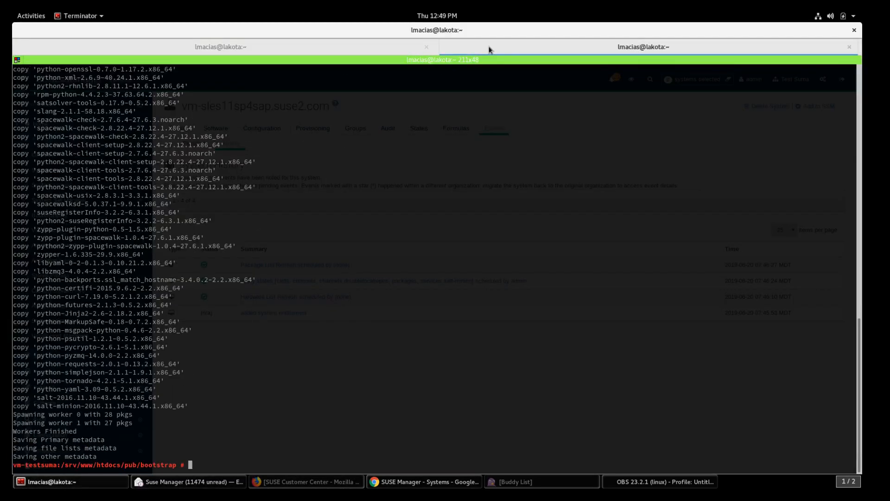
{"action": "type", "text": "cd"}
{"action": "key", "text": "Return"}
{"action": "type", "text": "cd /va"}
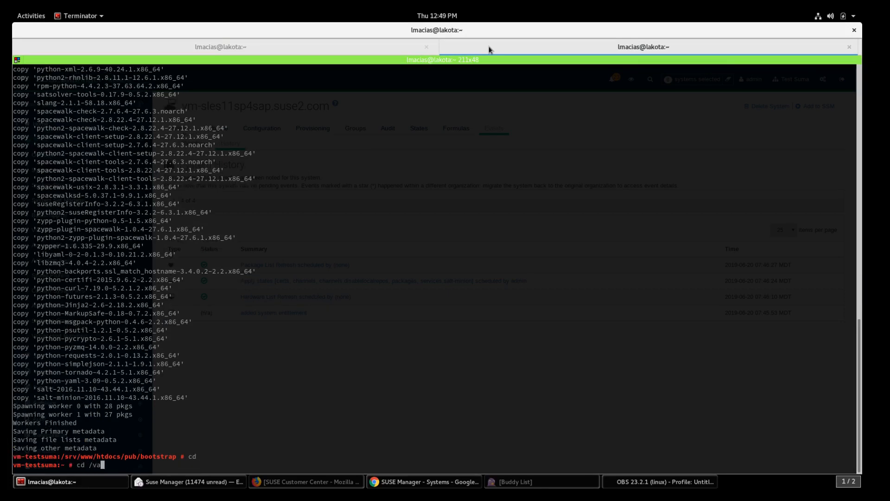
{"action": "type", "text": "r/log/rhn/reposync/"}
{"action": "key", "text": "Return"}
{"action": "type", "text": "ll -lrt"}
{"action": "key", "text": "Return"}
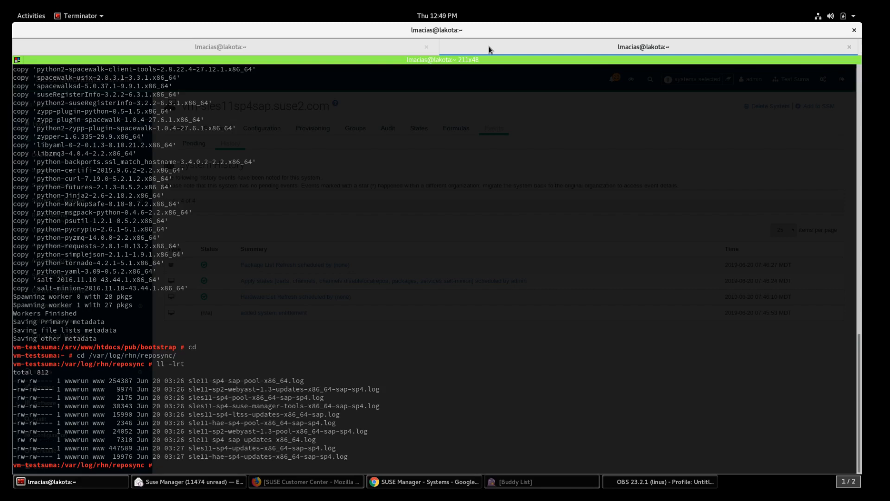
Step: Show the last 50 lines of the sles11-sp4-ltss-updates-x86_64-sap log with tail -n 50
{"action": "type", "text": "tailf"}
{"action": "key", "text": "BackSpace"}
{"action": "key", "text": "BackSpace"}
{"action": "double_click", "coordinate": [243, 413]}
{"action": "right_click", "coordinate": [243, 413]}
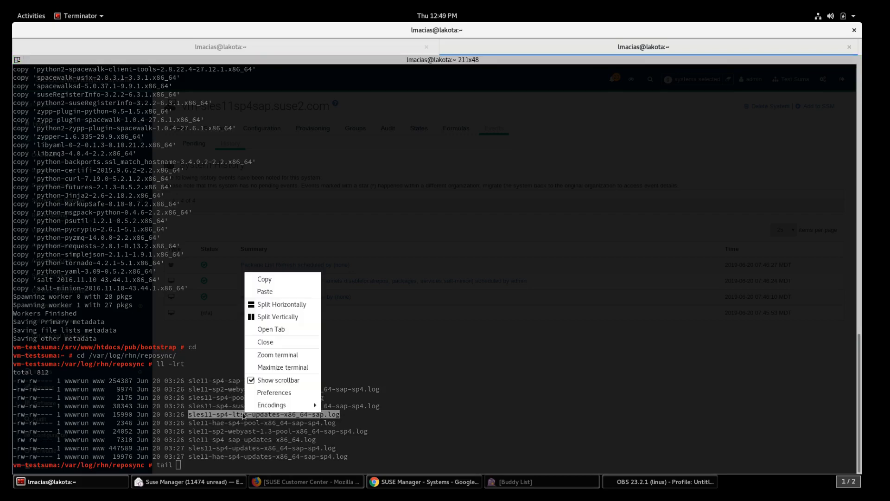
{"action": "left_click", "coordinate": [278, 279]}
{"action": "right_click", "coordinate": [279, 278]}
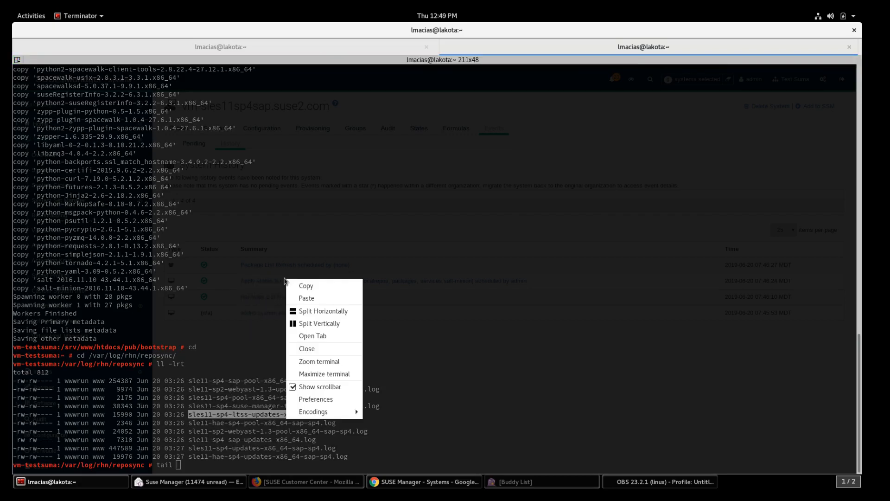
{"action": "left_click", "coordinate": [308, 296]}
{"action": "type", "text": "-n 50"}
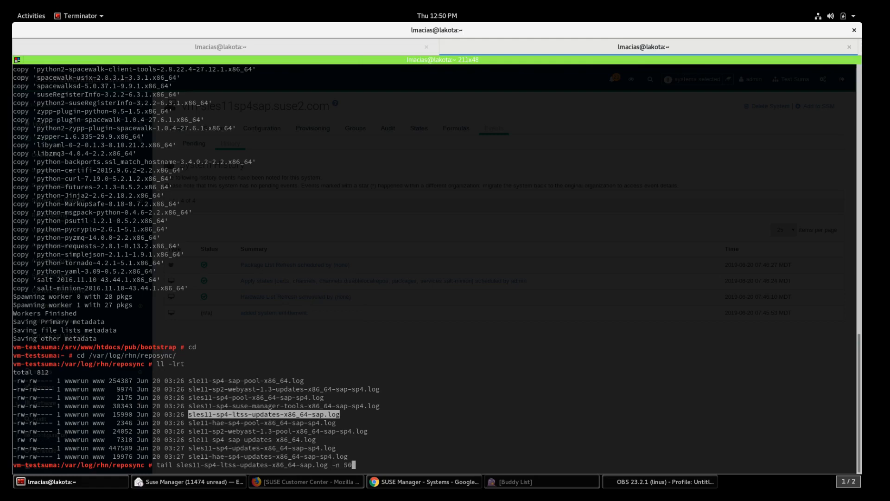
{"action": "key", "text": "Return"}
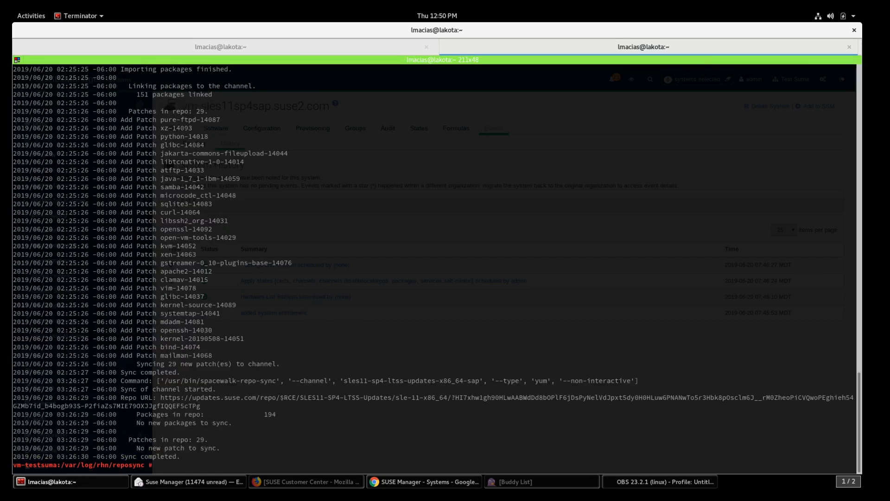
Step: Review the sync summary of 194 packages and 29 patches, then relist the reposync logs
{"action": "scroll", "coordinate": [234, 204], "scroll_direction": "up", "scroll_amount": 5}
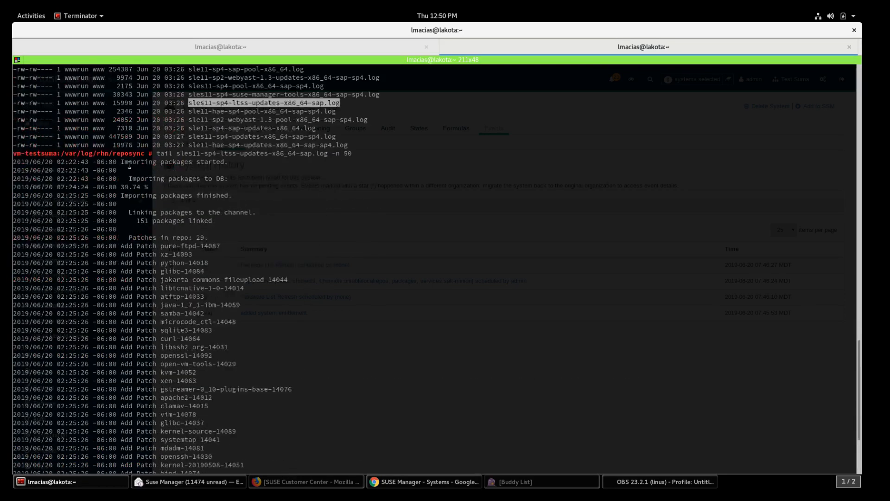
{"action": "scroll", "coordinate": [161, 214], "scroll_direction": "down", "scroll_amount": 5}
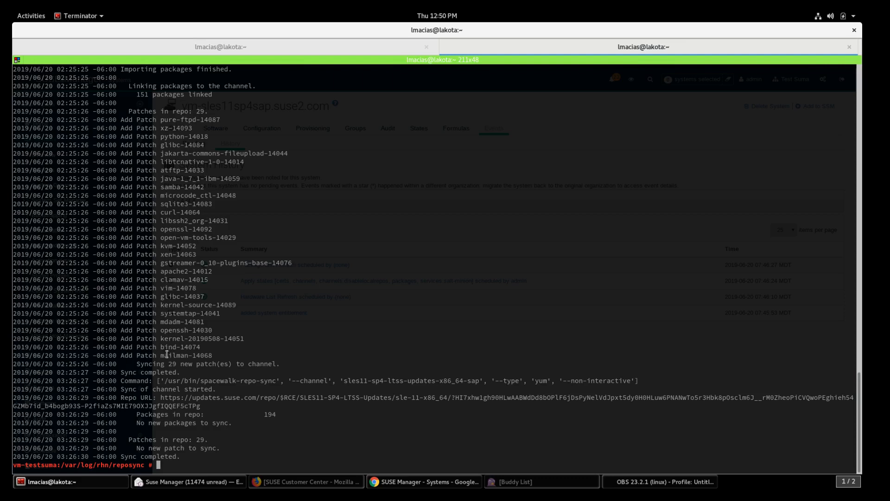
{"action": "left_click_drag", "start_coordinate": [12, 414], "coordinate": [311, 456]}
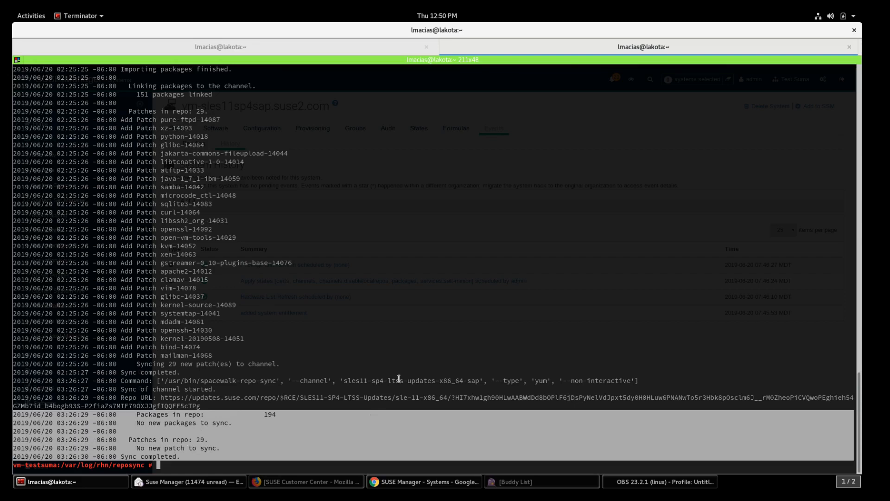
{"action": "left_click", "coordinate": [262, 420]}
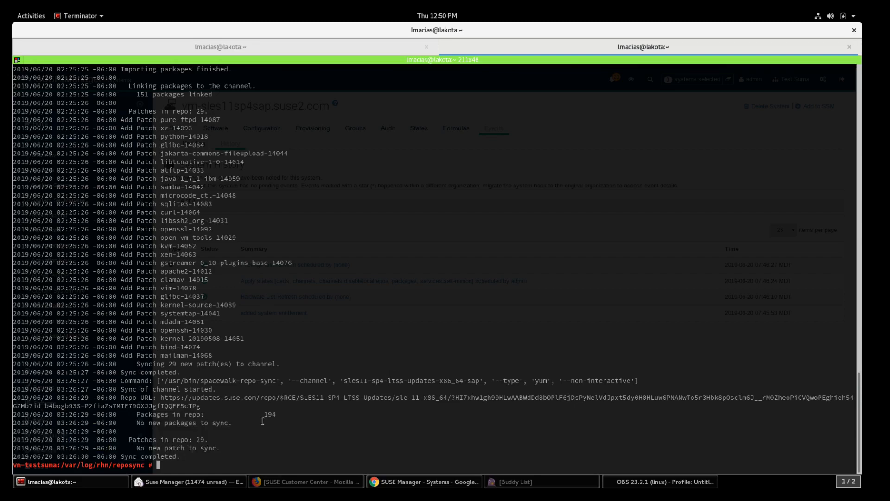
{"action": "type", "text": "ll -lrt"}
{"action": "key", "text": "Return"}
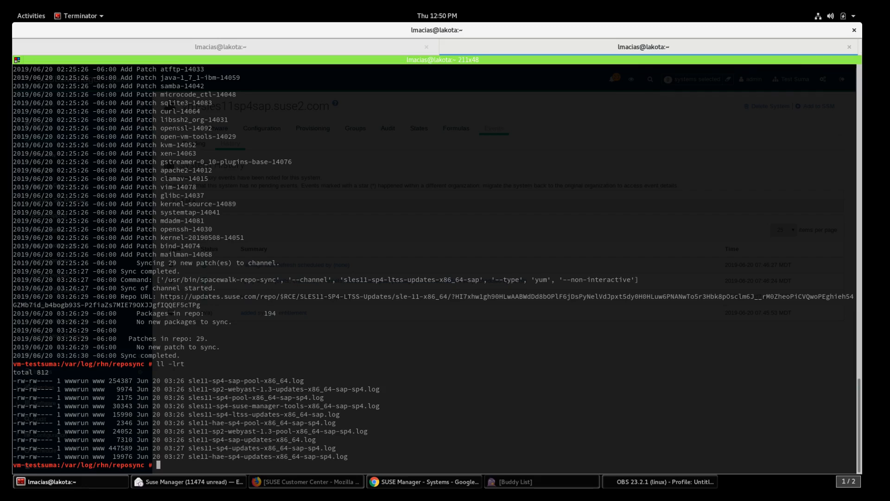
{"action": "key", "text": "alt+Tab"}
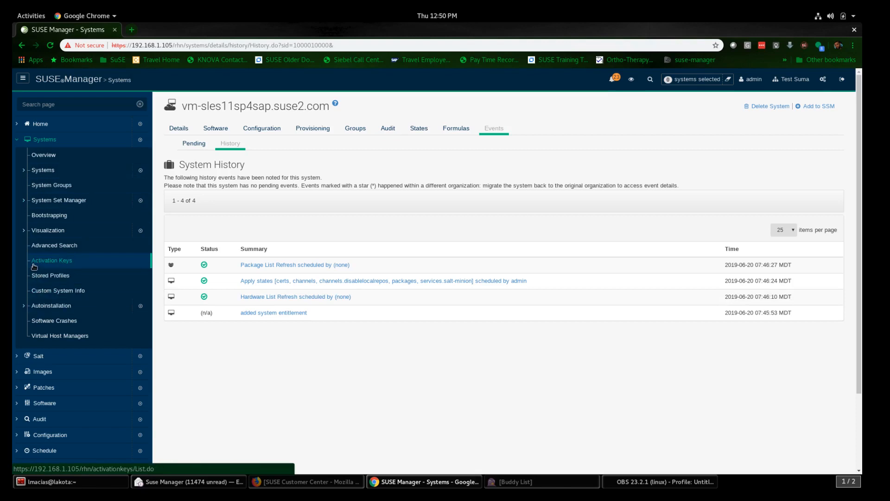
Step: Open the SLE11-SP4-SAP-Pool channel details from Software > Channels > All
{"action": "left_click", "coordinate": [18, 140]}
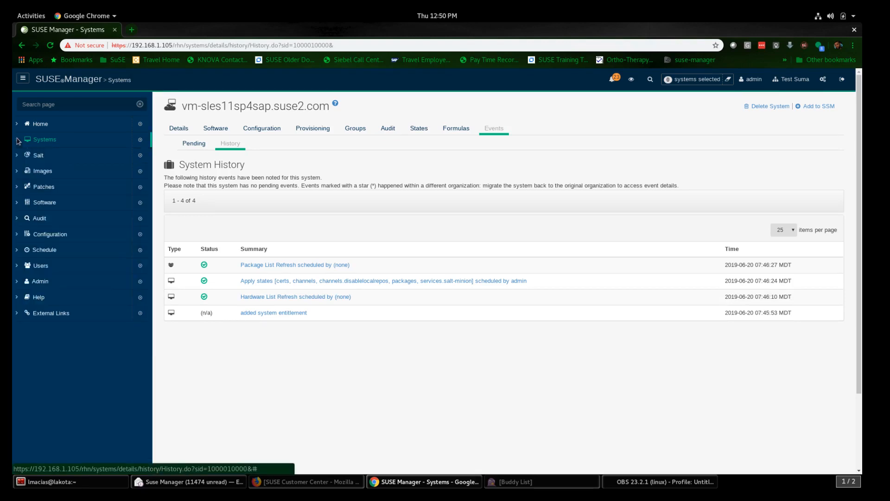
{"action": "left_click", "coordinate": [20, 205]}
{"action": "left_click", "coordinate": [49, 222]}
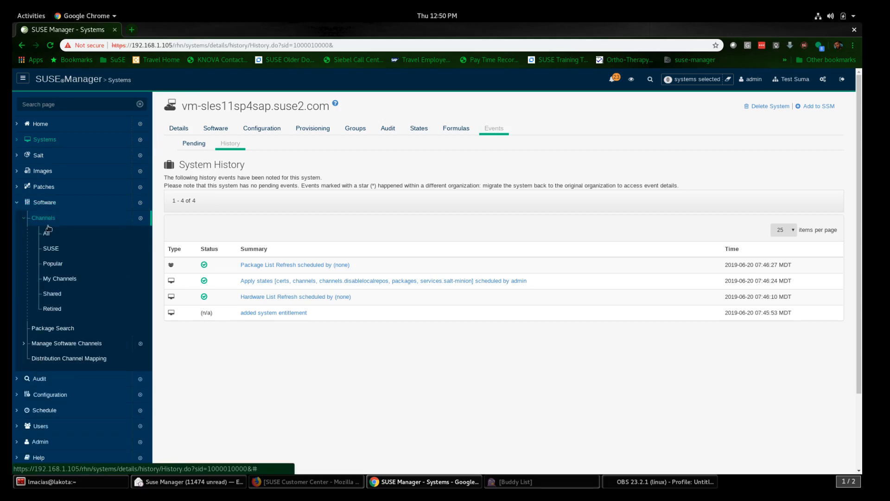
{"action": "left_click", "coordinate": [48, 230]}
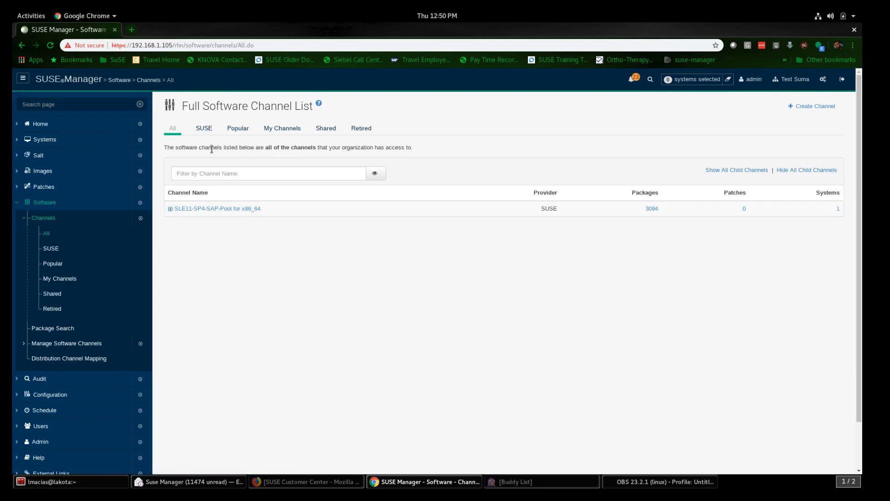
{"action": "left_click", "coordinate": [213, 208]}
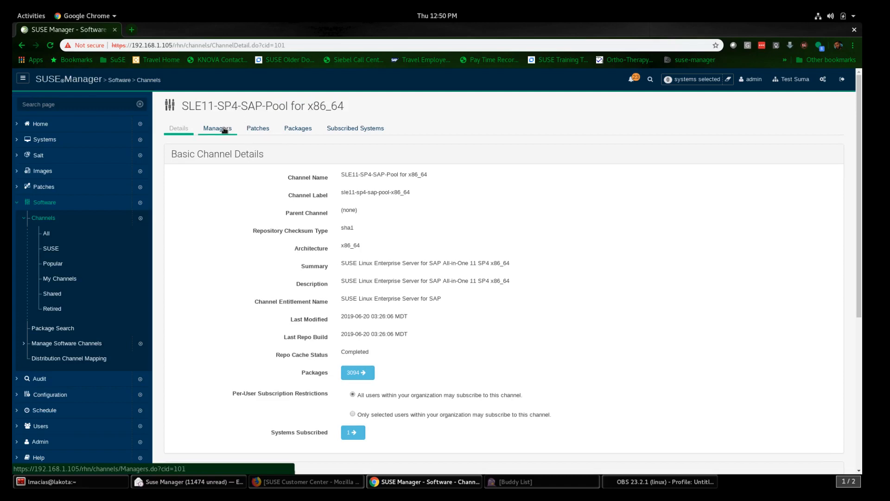
Step: Check the channel's Patches, Packages and Subscribed Systems, then open vm-sles11sp4sap.suse2.com's overview
{"action": "left_click", "coordinate": [256, 129]}
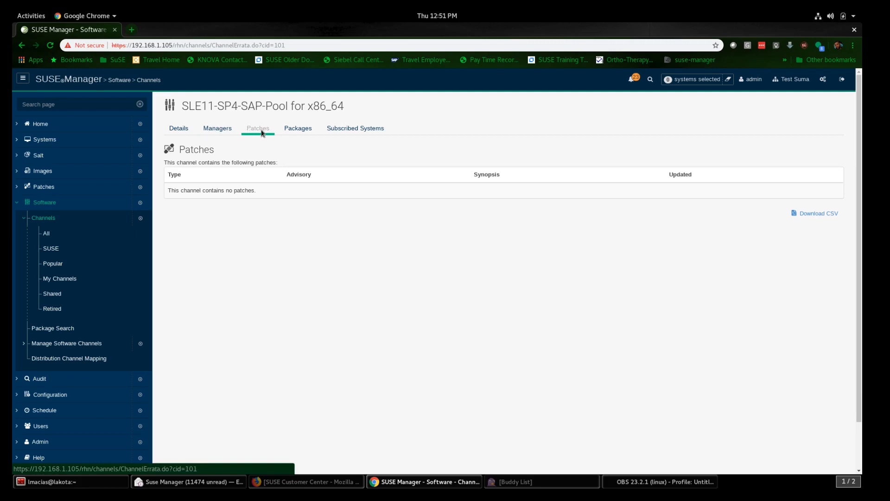
{"action": "left_click", "coordinate": [297, 127]}
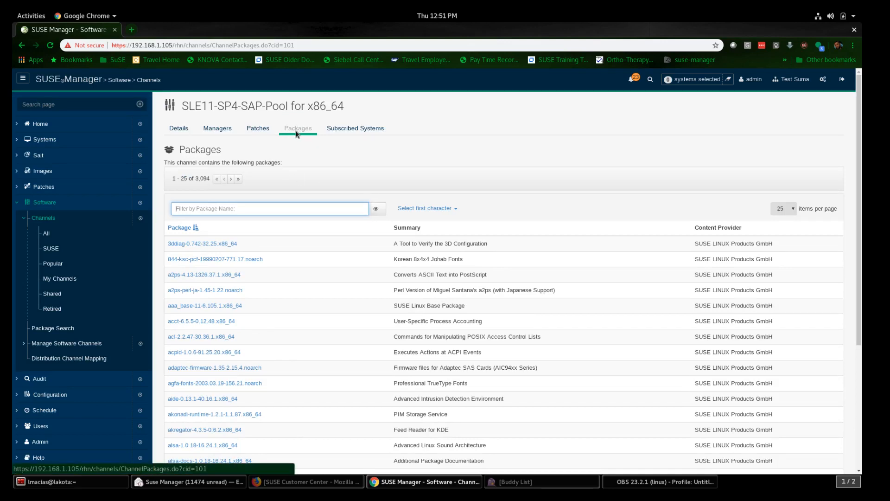
{"action": "left_click", "coordinate": [347, 129]}
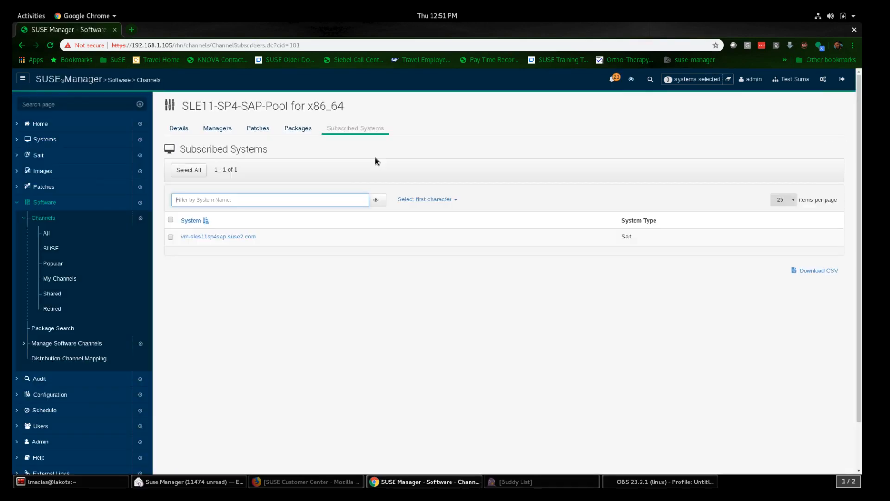
{"action": "left_click", "coordinate": [230, 237]}
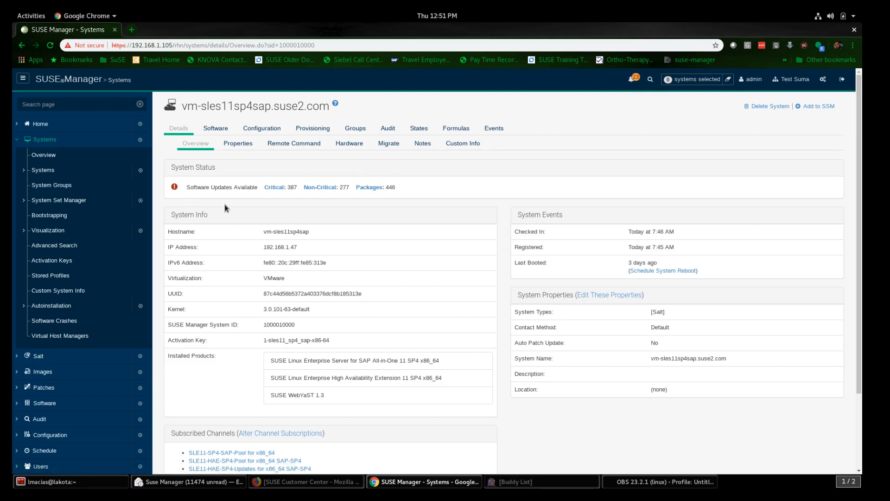
{"action": "scroll", "coordinate": [225, 208], "scroll_direction": "down", "scroll_amount": 1}
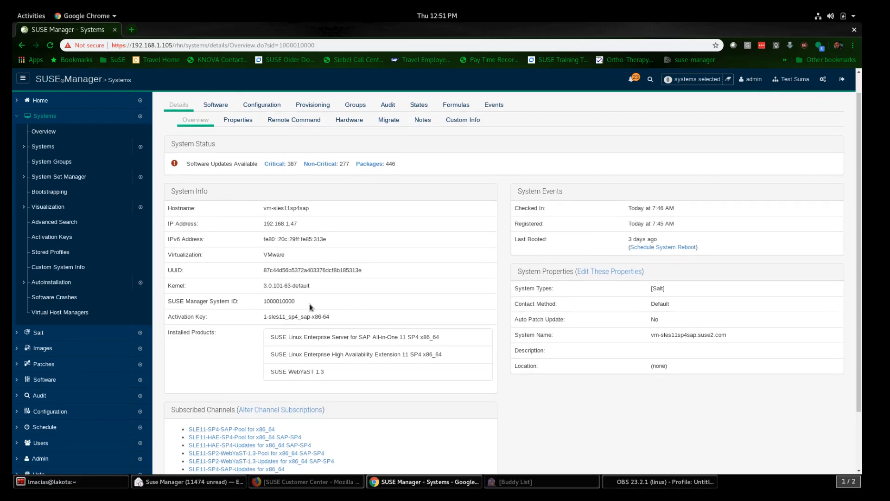
{"action": "scroll", "coordinate": [310, 303], "scroll_direction": "down", "scroll_amount": 1}
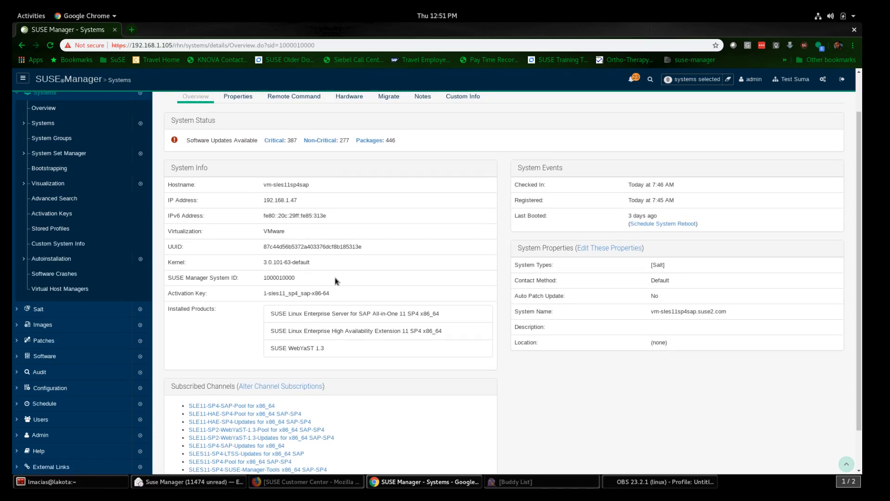
{"action": "scroll", "coordinate": [334, 278], "scroll_direction": "up", "scroll_amount": 1}
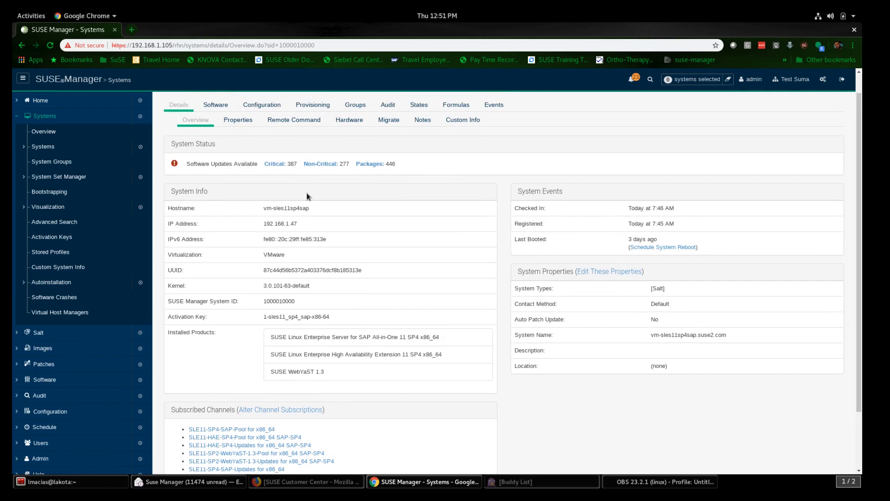
{"action": "scroll", "coordinate": [307, 193], "scroll_direction": "up", "scroll_amount": 1}
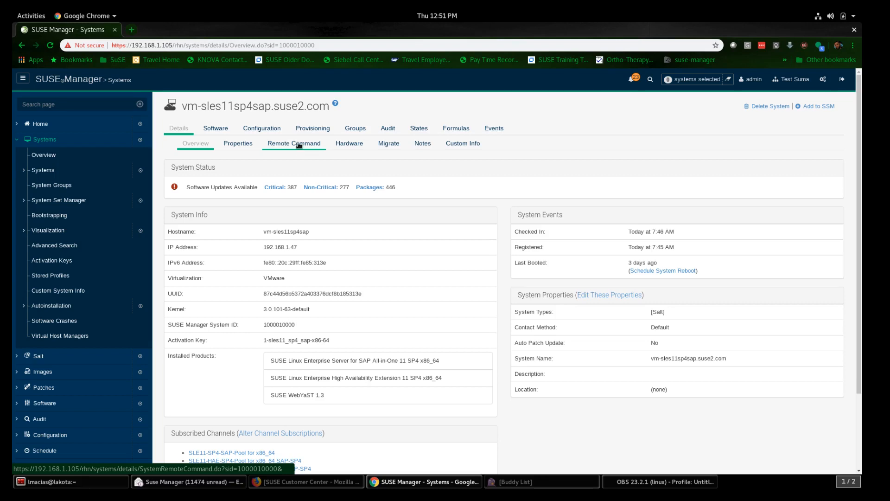
{"action": "scroll", "coordinate": [293, 195], "scroll_direction": "down", "scroll_amount": 2}
{"action": "scroll", "coordinate": [293, 196], "scroll_direction": "down", "scroll_amount": 2}
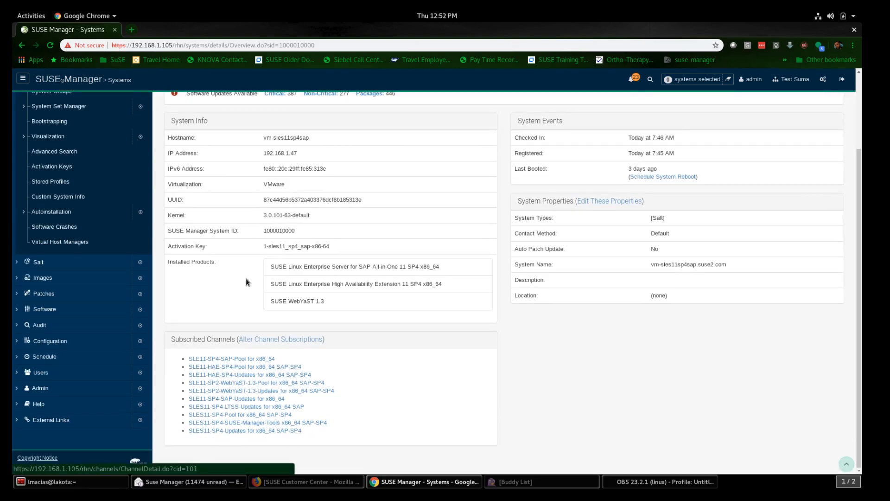
{"action": "scroll", "coordinate": [246, 278], "scroll_direction": "up", "scroll_amount": 4}
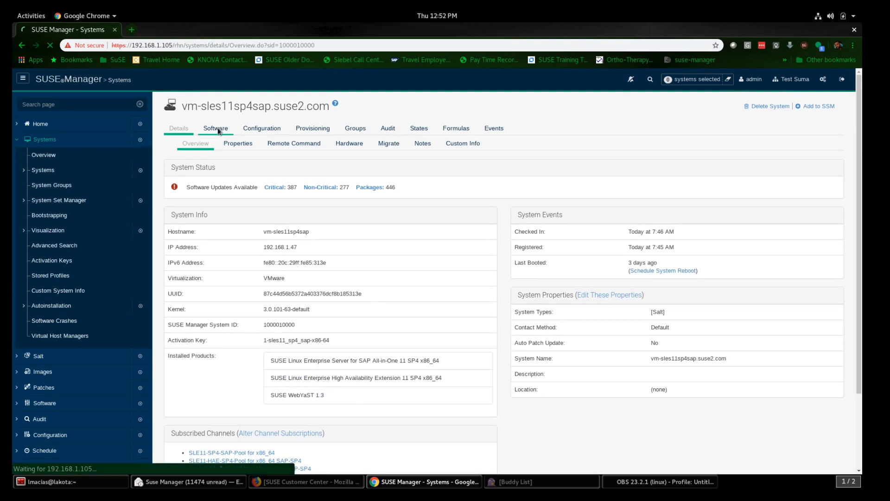
Step: Select all 664 relevant patches and schedule them to install at 5:00 am on 6/20/19
{"action": "left_click", "coordinate": [217, 129]}
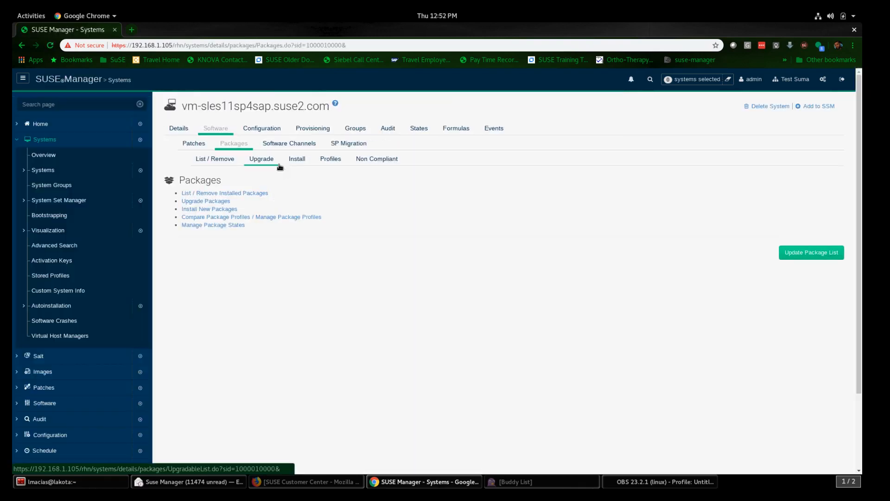
{"action": "left_click", "coordinate": [201, 147]}
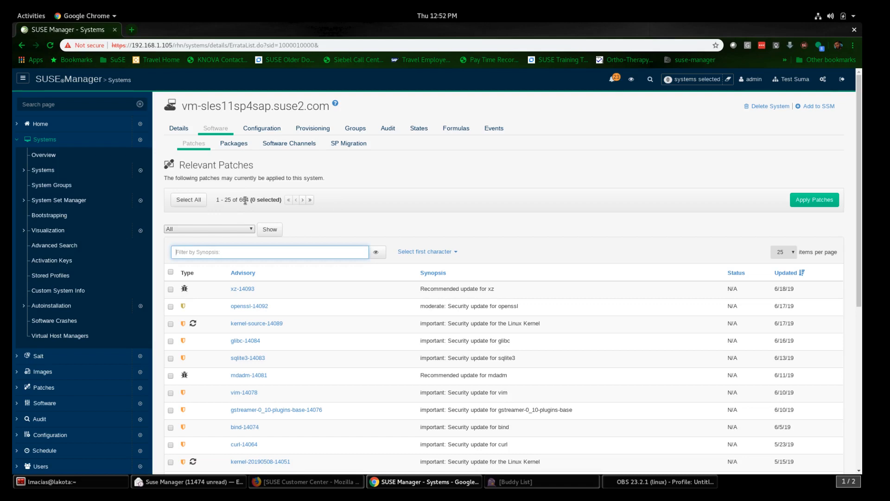
{"action": "left_click", "coordinate": [191, 203]}
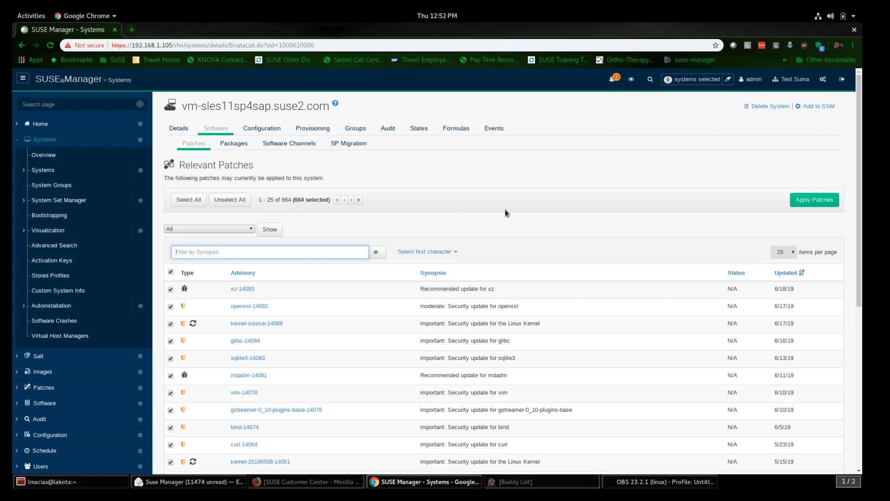
{"action": "left_click", "coordinate": [809, 202]}
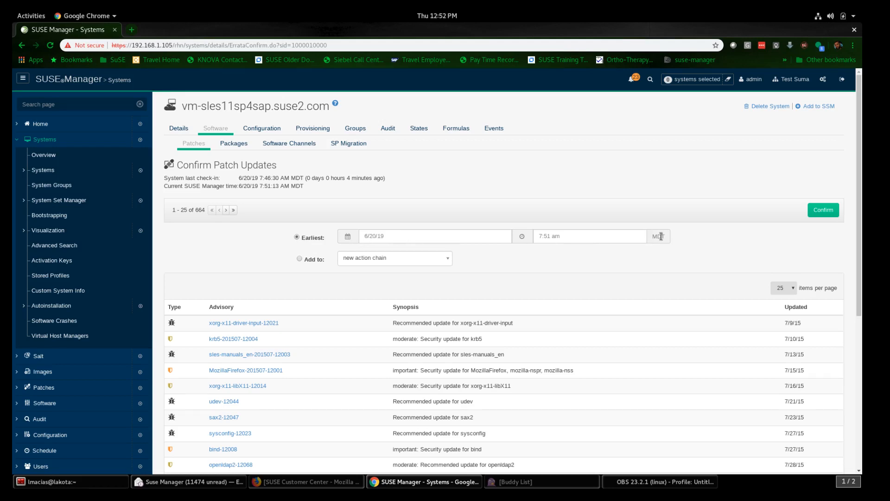
{"action": "left_click", "coordinate": [594, 235]}
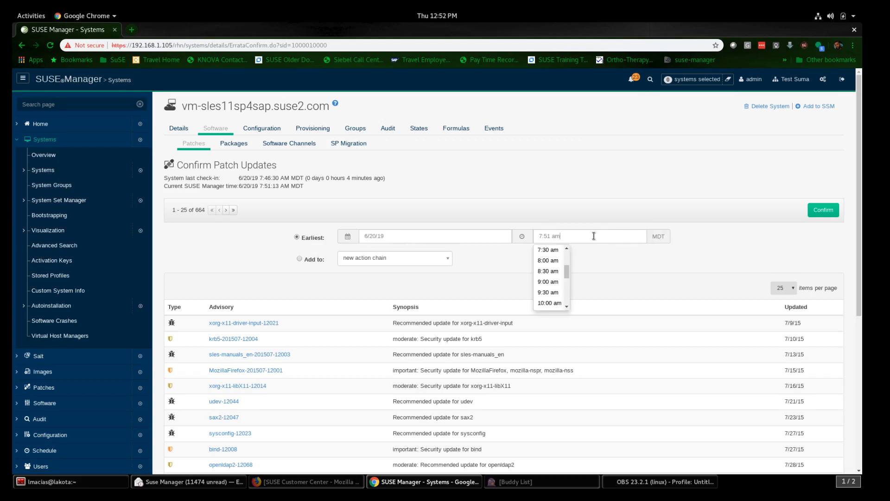
{"action": "scroll", "coordinate": [546, 277], "scroll_direction": "up", "scroll_amount": 1}
{"action": "scroll", "coordinate": [546, 276], "scroll_direction": "up", "scroll_amount": 3}
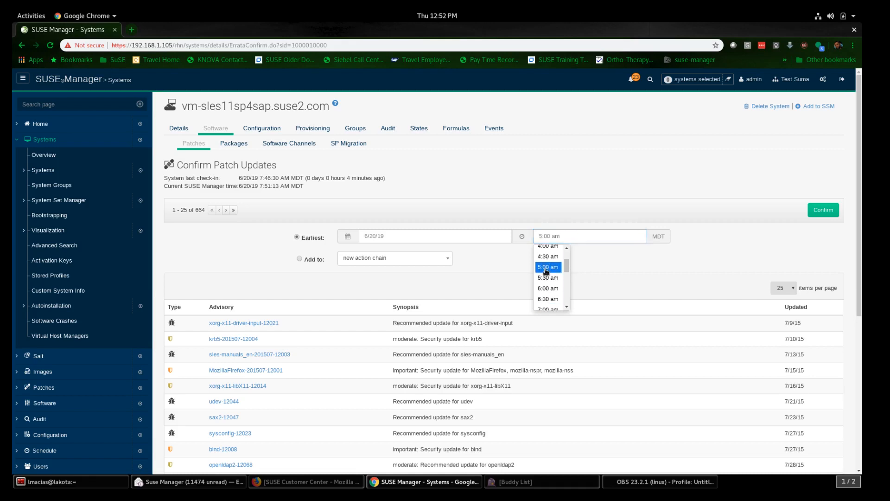
{"action": "left_click", "coordinate": [546, 268]}
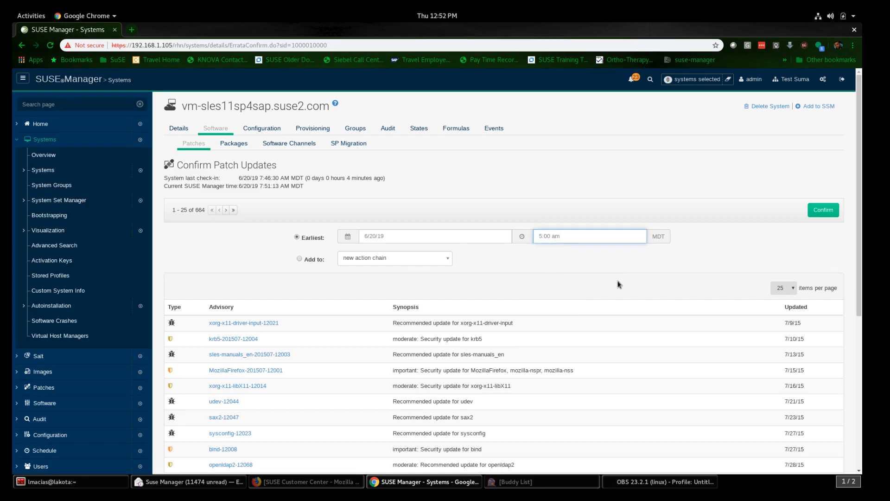
{"action": "left_click", "coordinate": [828, 214]}
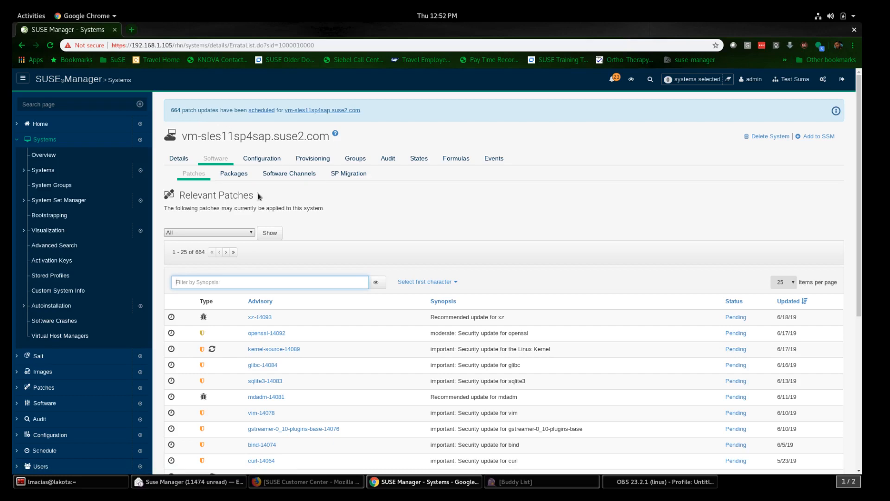
Step: Reload the pending events list and check the event history for the 664-patch update
{"action": "left_click", "coordinate": [493, 160]}
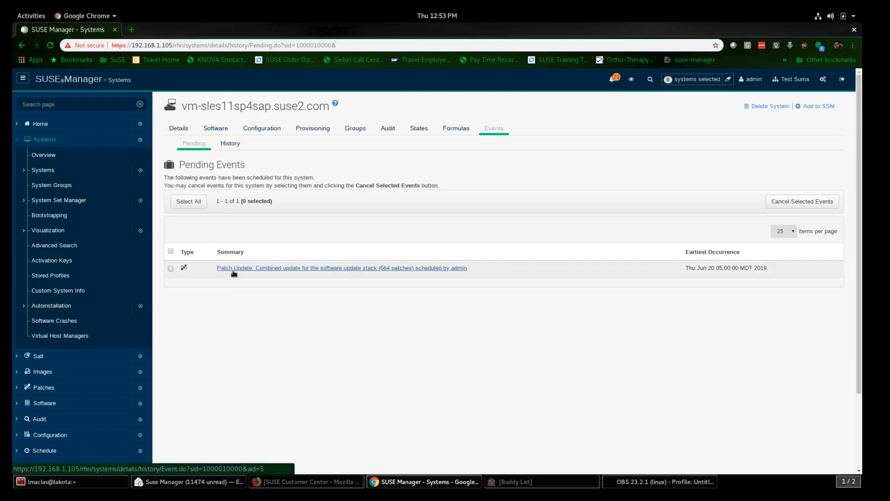
{"action": "right_click", "coordinate": [365, 219]}
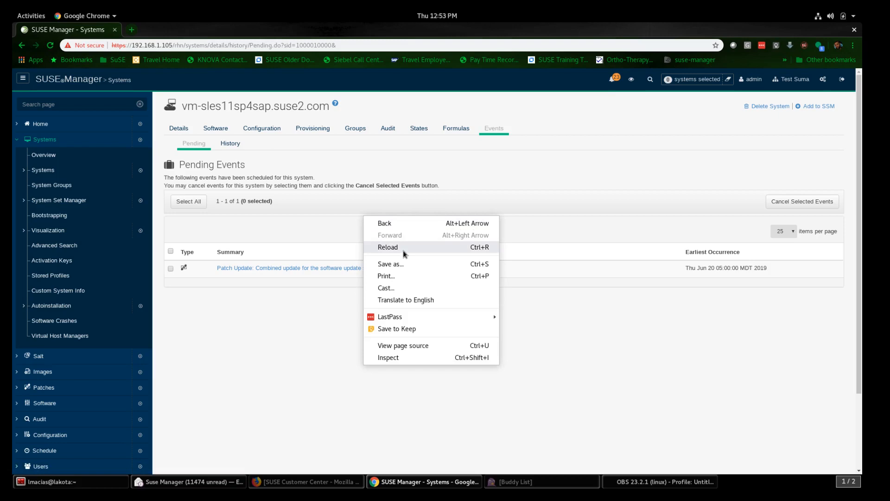
{"action": "left_click", "coordinate": [390, 247]}
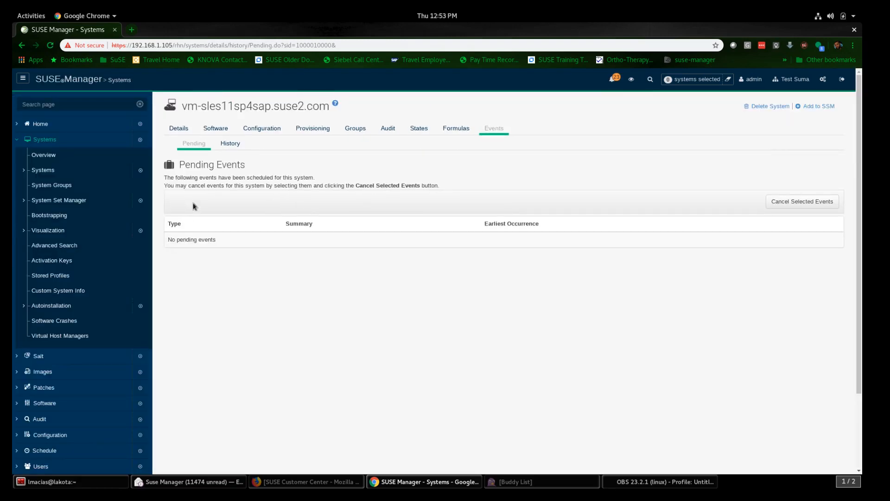
{"action": "left_click", "coordinate": [230, 143]}
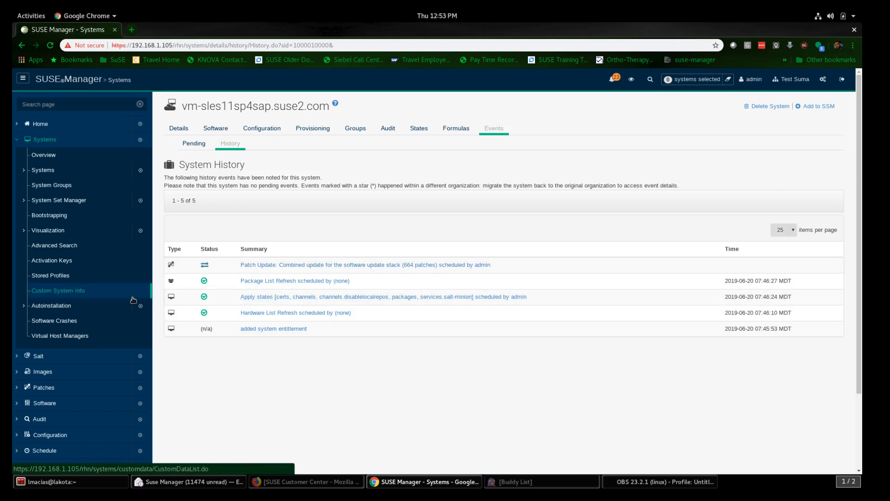
Step: Open Admin > Task Engine Status to check the scheduling service and recent tasks
{"action": "scroll", "coordinate": [116, 320], "scroll_direction": "down", "scroll_amount": 4}
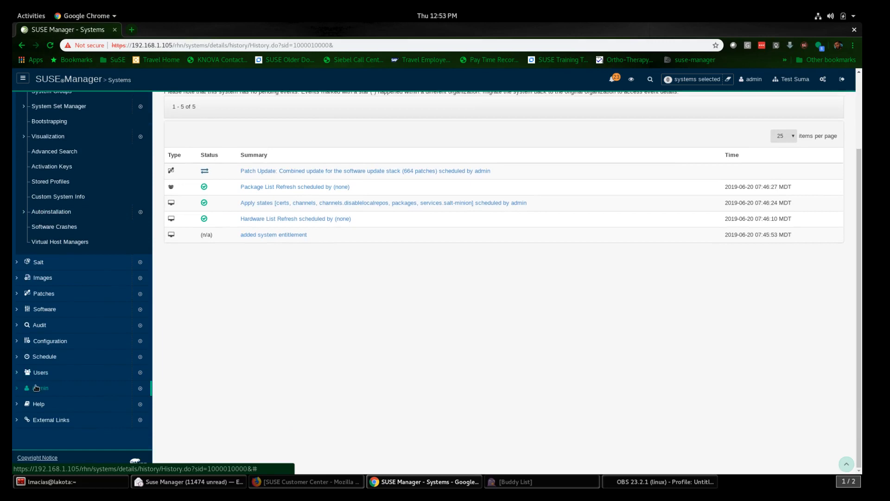
{"action": "left_click", "coordinate": [38, 387]}
{"action": "scroll", "coordinate": [56, 399], "scroll_direction": "down", "scroll_amount": 4}
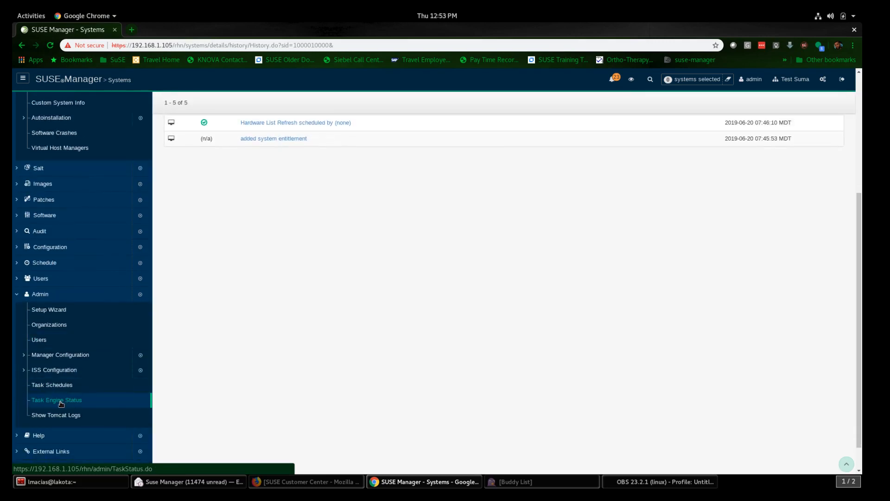
{"action": "left_click", "coordinate": [60, 402]}
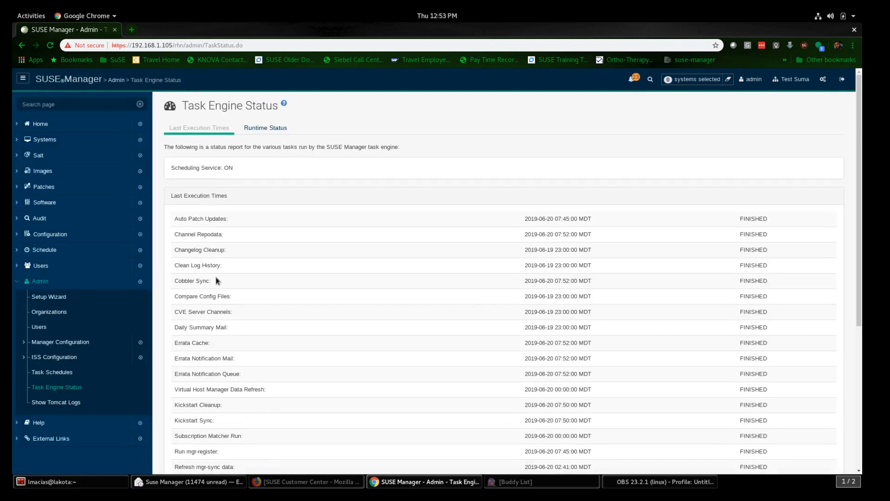
Step: Review task runtime status and schedules, then list all systems via Systems > All
{"action": "left_click", "coordinate": [263, 129]}
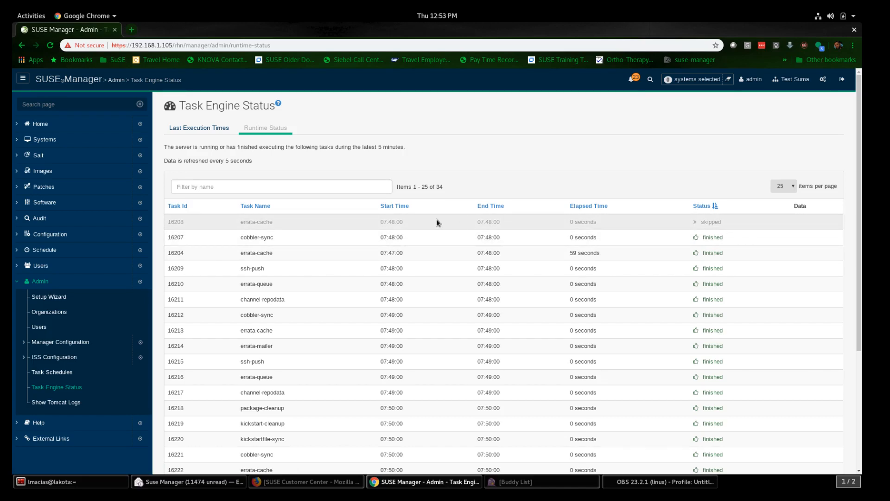
{"action": "left_click", "coordinate": [51, 375]}
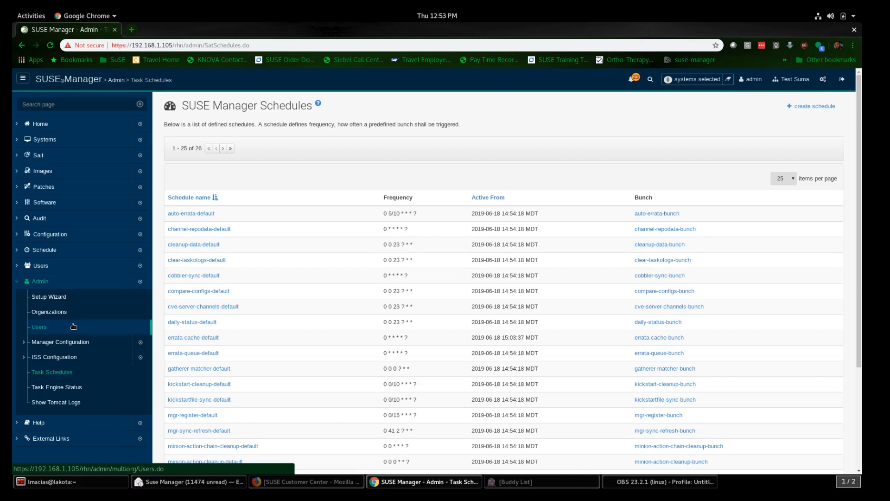
{"action": "left_click", "coordinate": [19, 144]}
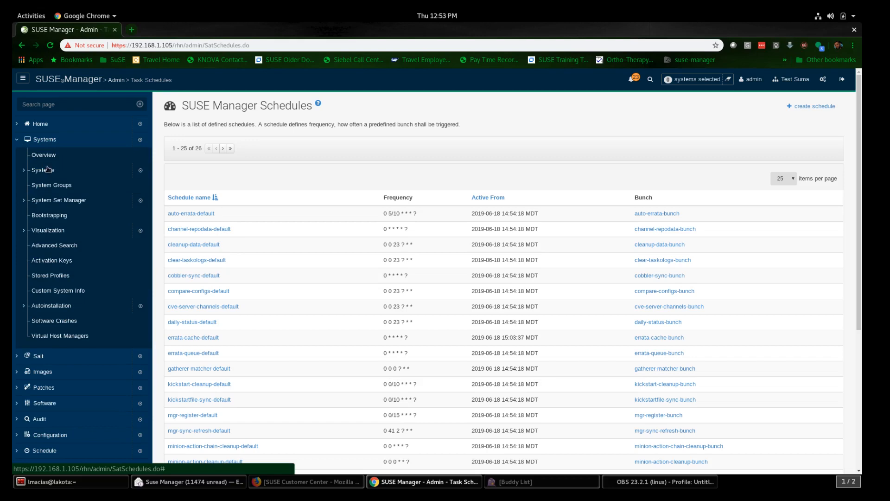
{"action": "left_click", "coordinate": [51, 173]}
{"action": "left_click", "coordinate": [53, 187]}
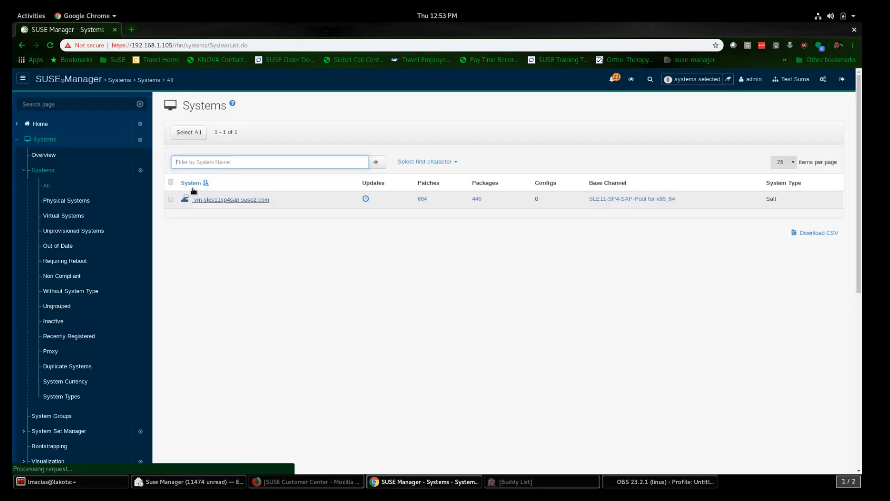
Step: Inspect the completed 664-patch update event in vm-sles11sp4sap.suse2.com's event history
{"action": "left_click", "coordinate": [229, 200]}
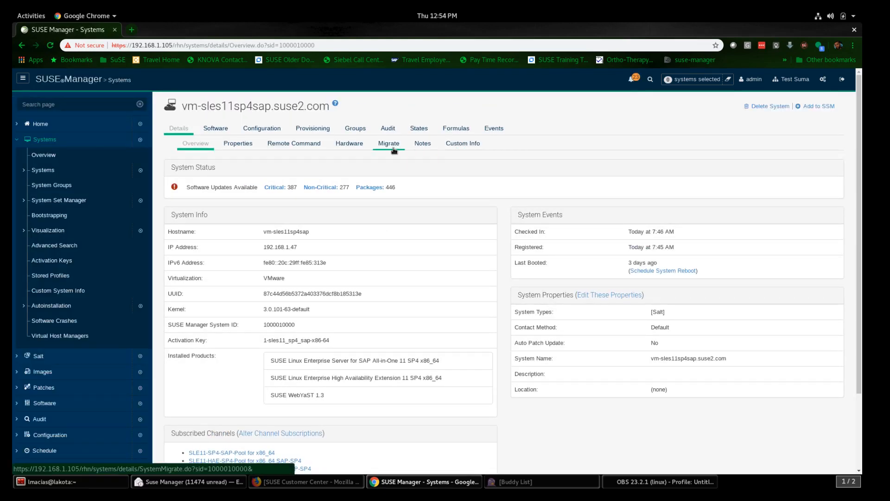
{"action": "left_click", "coordinate": [494, 129]}
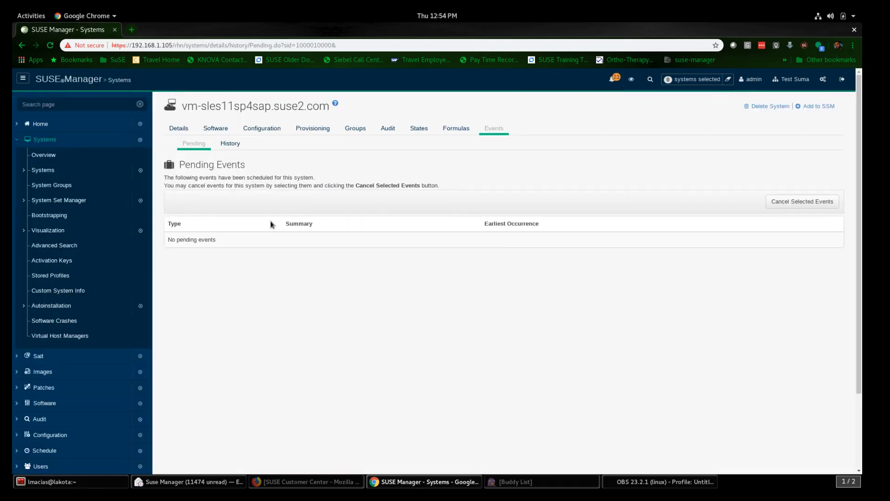
{"action": "left_click", "coordinate": [235, 147]}
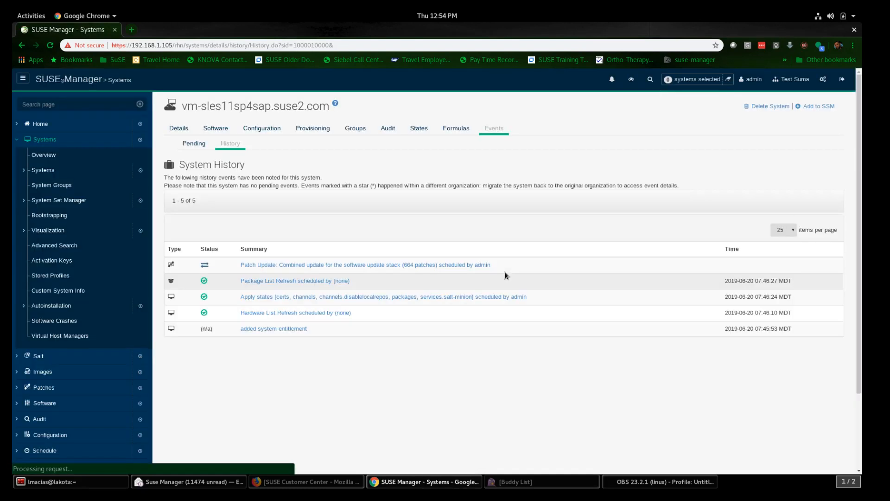
{"action": "left_click", "coordinate": [332, 266]}
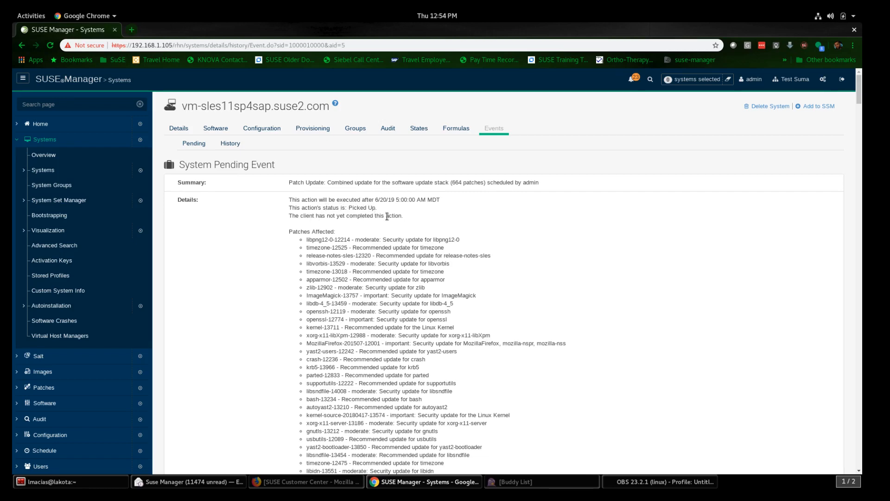
{"action": "scroll", "coordinate": [483, 237], "scroll_direction": "down", "scroll_amount": 6}
{"action": "scroll", "coordinate": [483, 239], "scroll_direction": "down", "scroll_amount": 12}
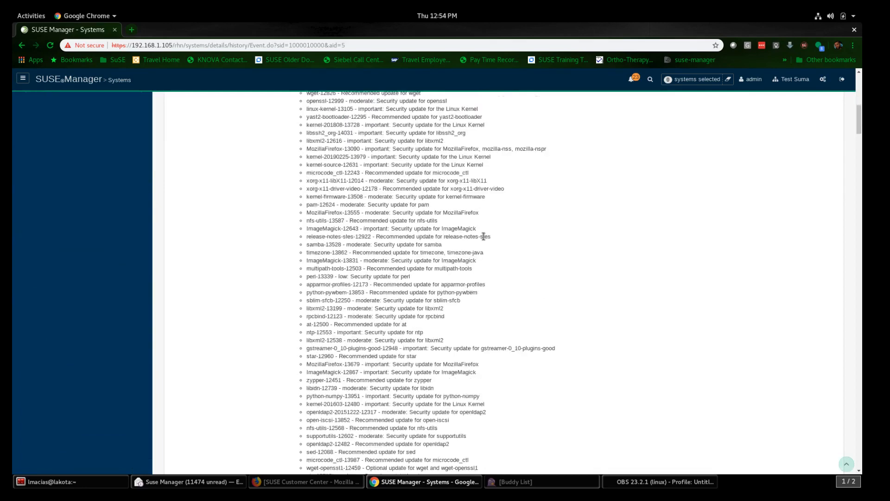
{"action": "scroll", "coordinate": [483, 240], "scroll_direction": "down", "scroll_amount": 10}
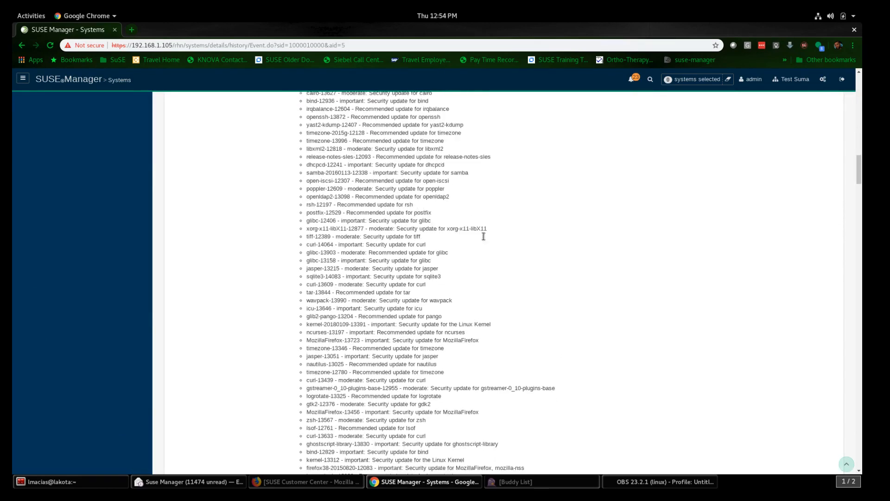
{"action": "scroll", "coordinate": [484, 236], "scroll_direction": "down", "scroll_amount": 5}
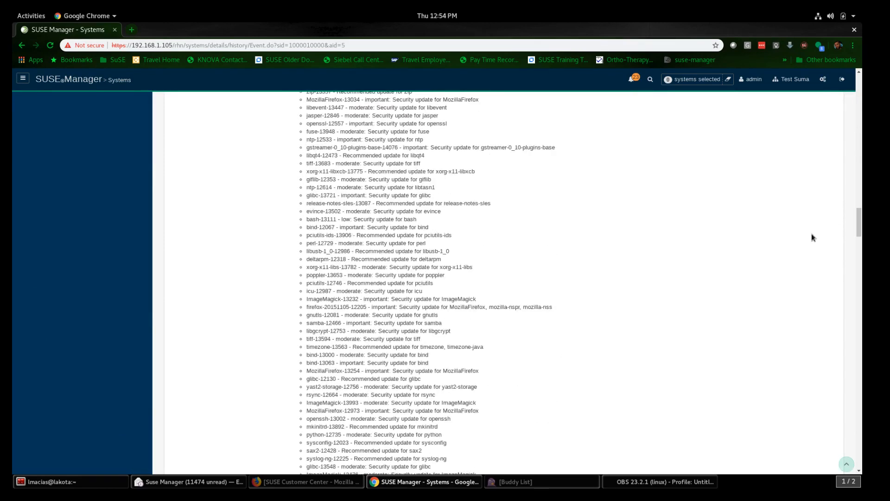
{"action": "left_click_drag", "start_coordinate": [858, 236], "coordinate": [832, 463]}
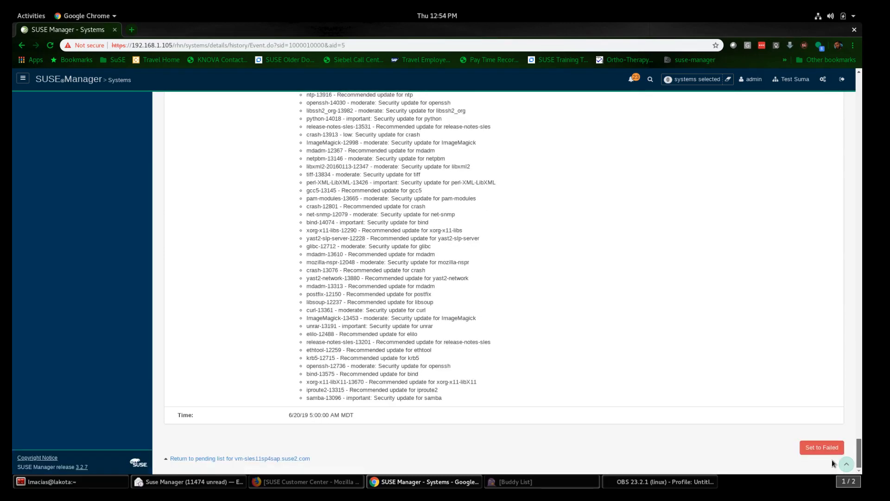
{"action": "left_click_drag", "start_coordinate": [832, 460], "coordinate": [829, 80]}
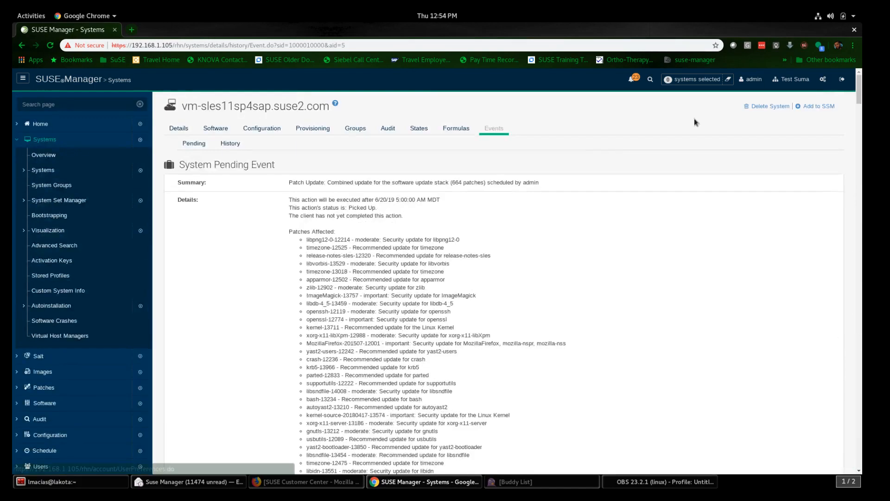
{"action": "left_click", "coordinate": [228, 145]}
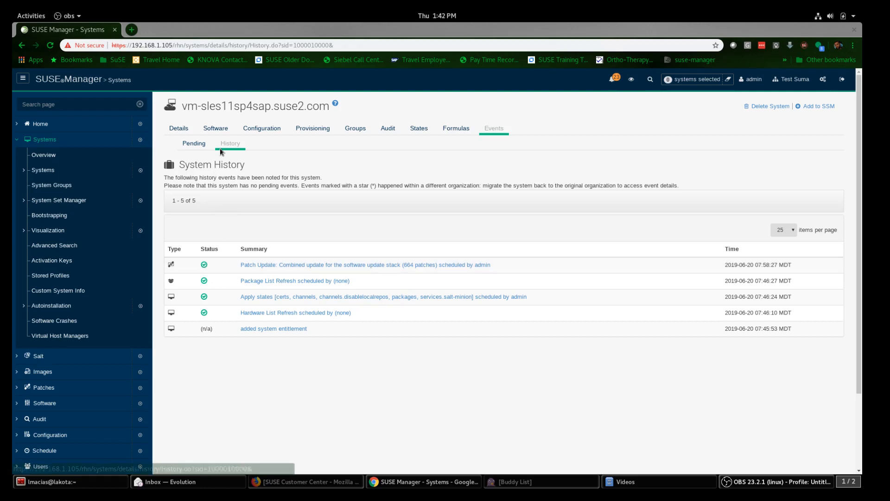
Step: Confirm no pending events and an up-to-date overview, then bring Terminator forward
{"action": "left_click", "coordinate": [198, 143]}
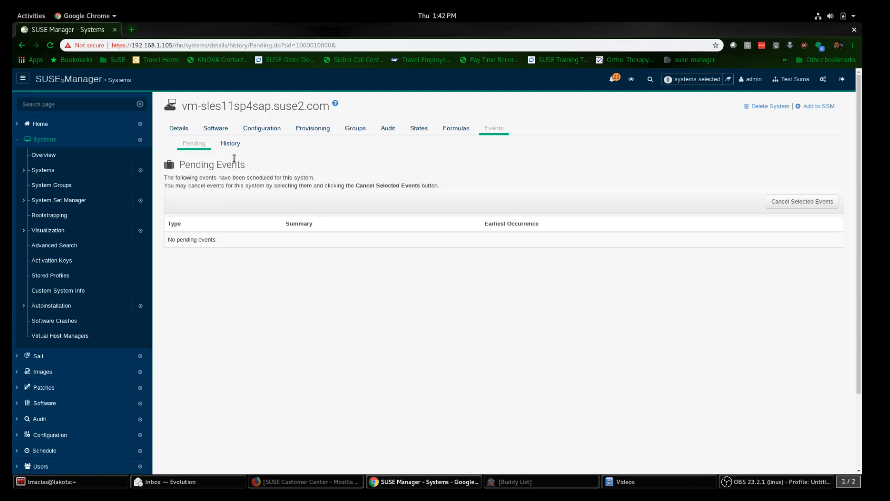
{"action": "left_click", "coordinate": [178, 130]}
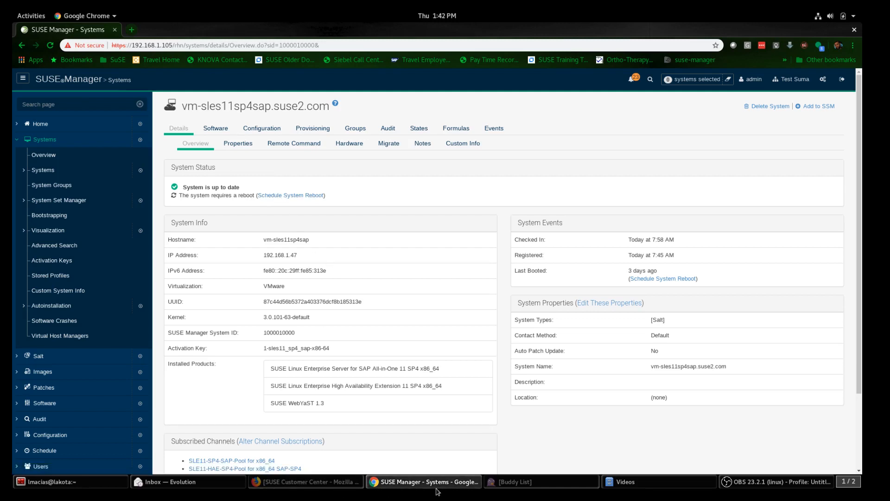
{"action": "left_click", "coordinate": [98, 485]}
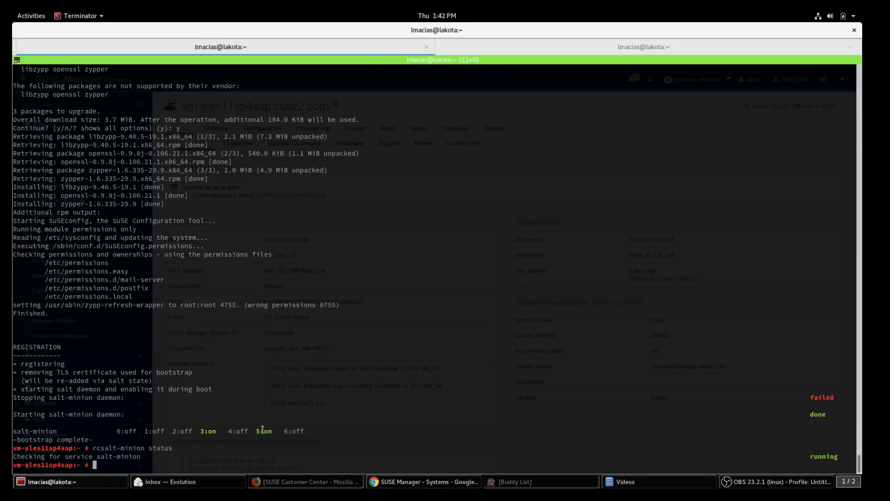
Step: Run 'zypper ls' and 'zypper lr' to verify the SUSE Manager channels are enabled
{"action": "type", "text": "zypper ls"}
{"action": "key", "text": "Return"}
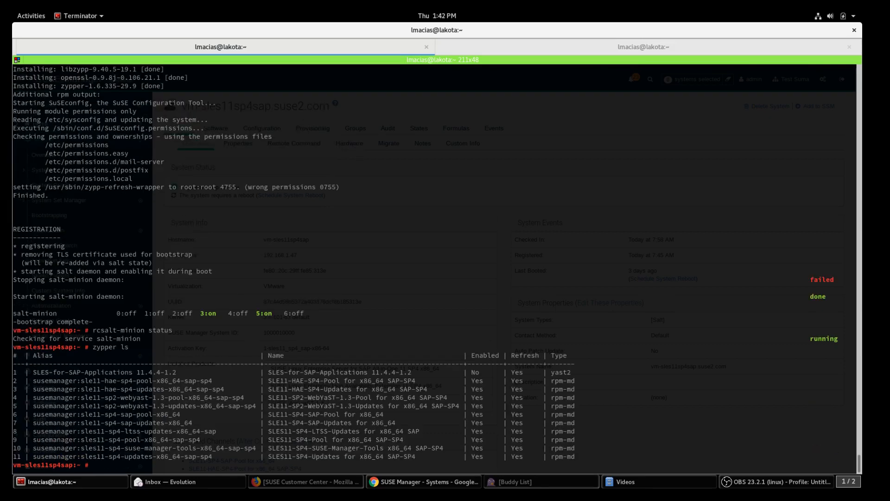
{"action": "type", "text": "zypper lr"}
{"action": "key", "text": "Return"}
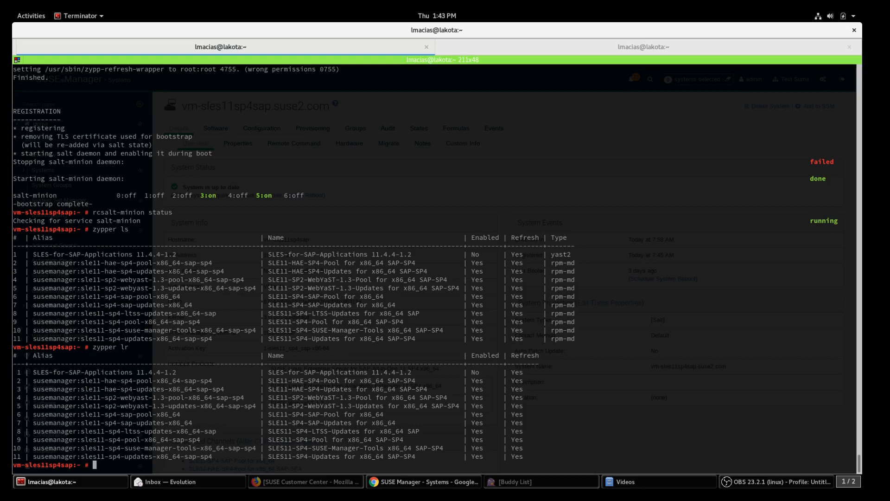
{"action": "key", "text": "alt+Tab"}
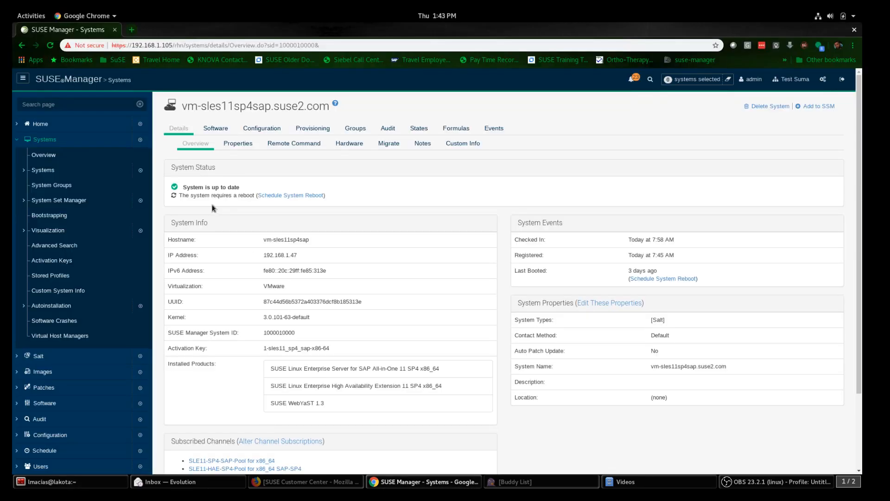
Step: Schedule a system reboot of vm-sles11sp4sap.suse2.com for 5:00 am on 6/20/19
{"action": "left_click", "coordinate": [289, 195]}
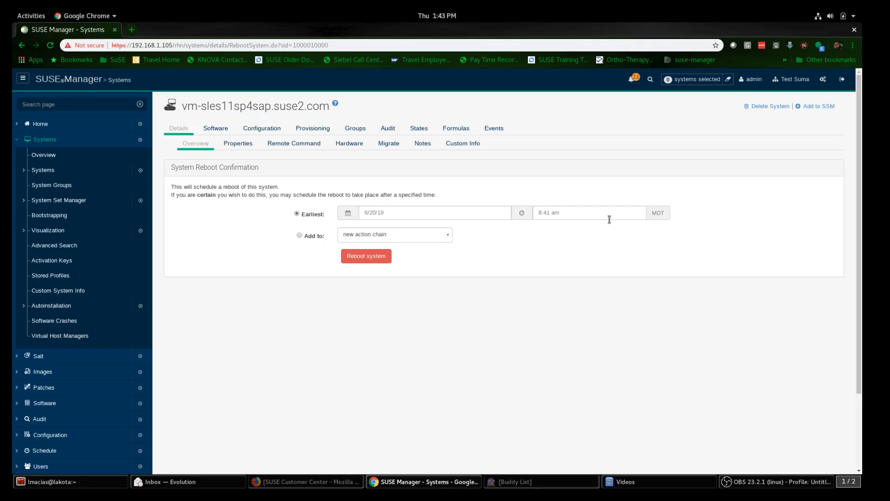
{"action": "left_click", "coordinate": [633, 216]}
{"action": "scroll", "coordinate": [552, 251], "scroll_direction": "up", "scroll_amount": 4}
{"action": "left_click", "coordinate": [552, 240]}
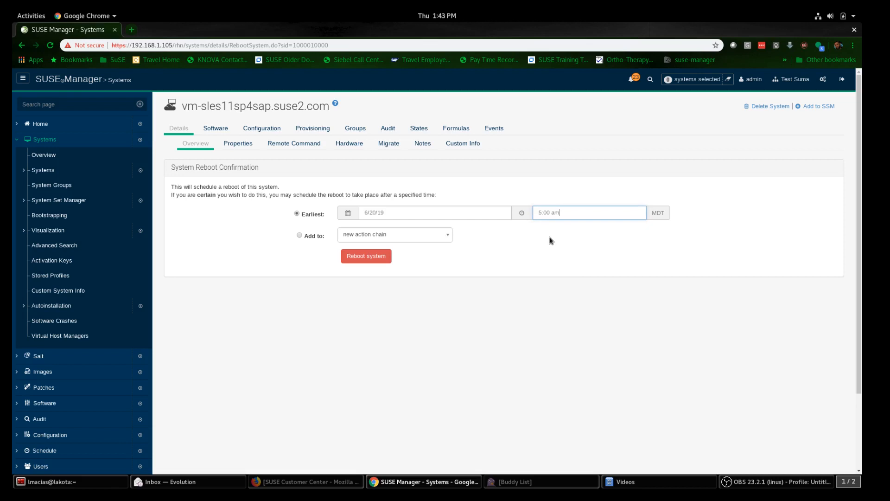
{"action": "left_click", "coordinate": [378, 259]}
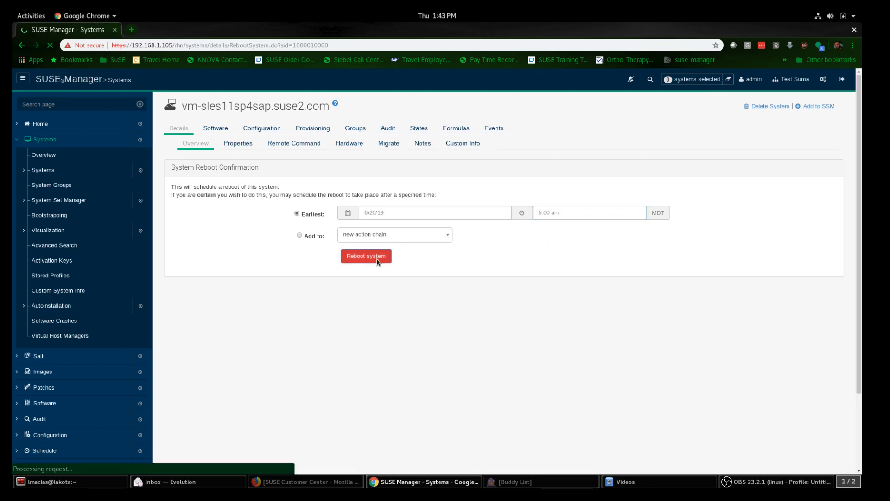
{"action": "left_click", "coordinate": [96, 482]}
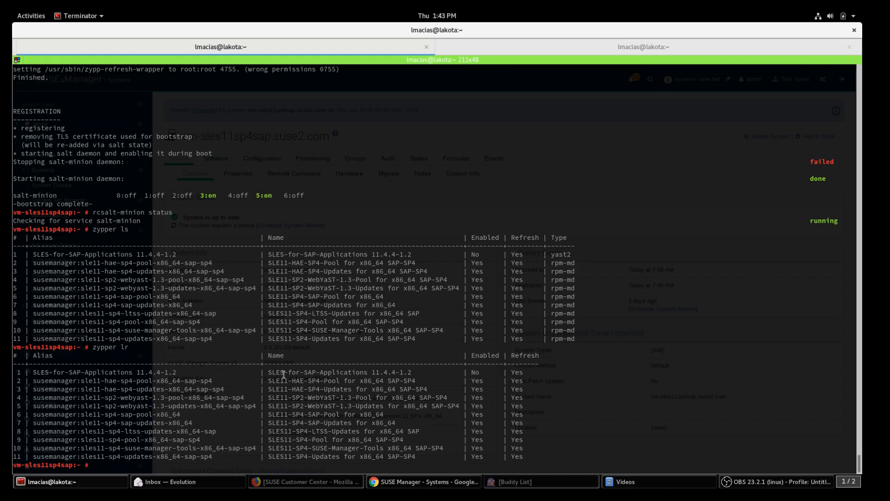
Step: Watch the client's reboot broadcast in Terminator, then return to SUSE Manager in Chrome
{"action": "key", "text": "alt+Tab"}
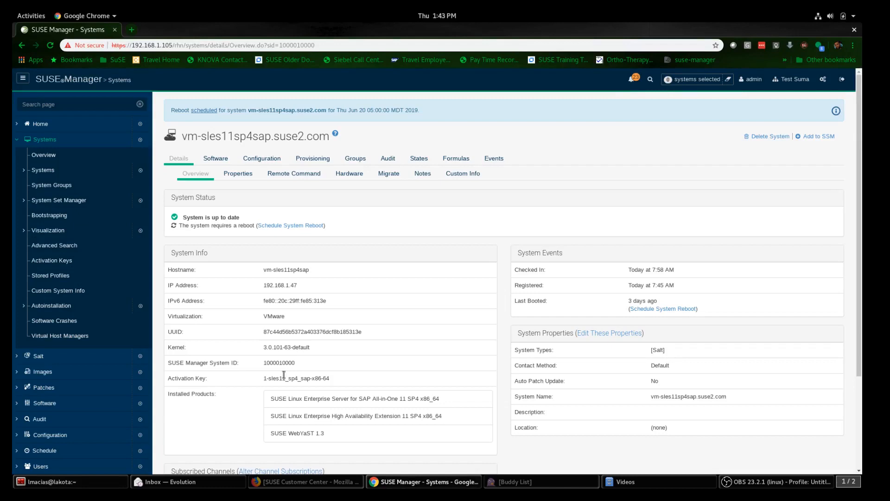
{"action": "key", "text": "alt+Tab"}
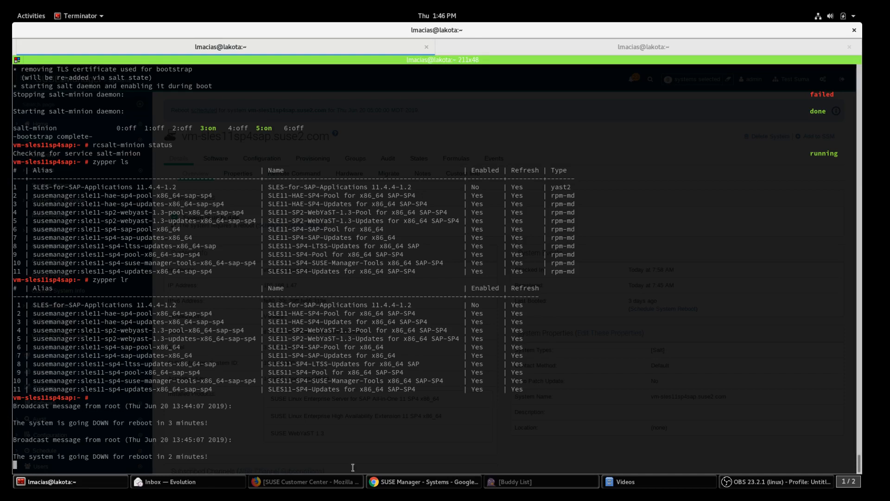
{"action": "left_click", "coordinate": [384, 483]}
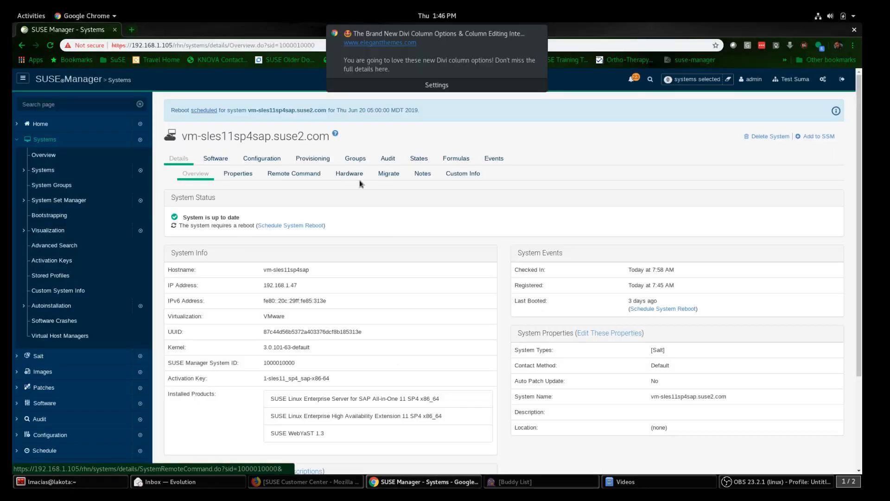
Step: Open Events > History to see the admin-scheduled system reboot listed at the top
{"action": "left_click", "coordinate": [501, 162]}
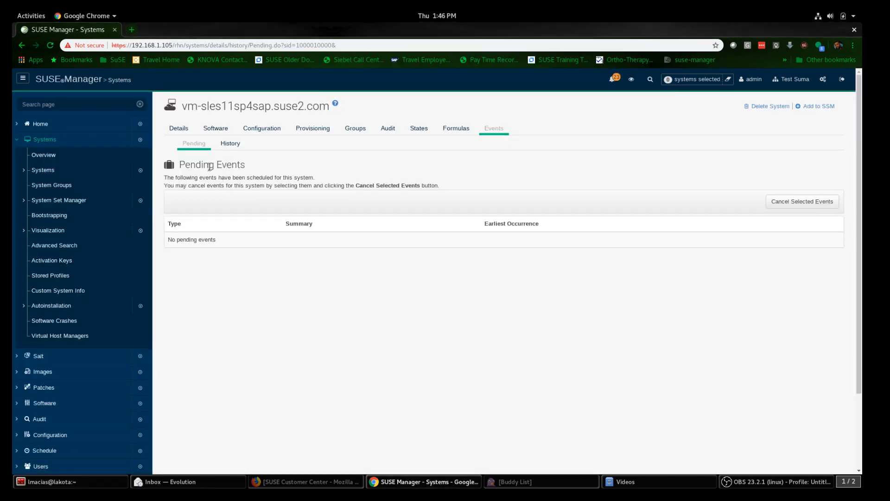
{"action": "left_click", "coordinate": [230, 144]}
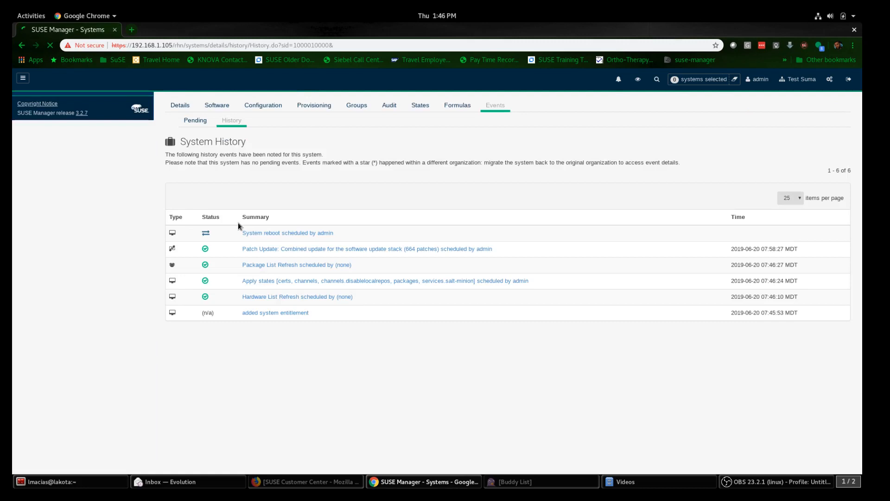
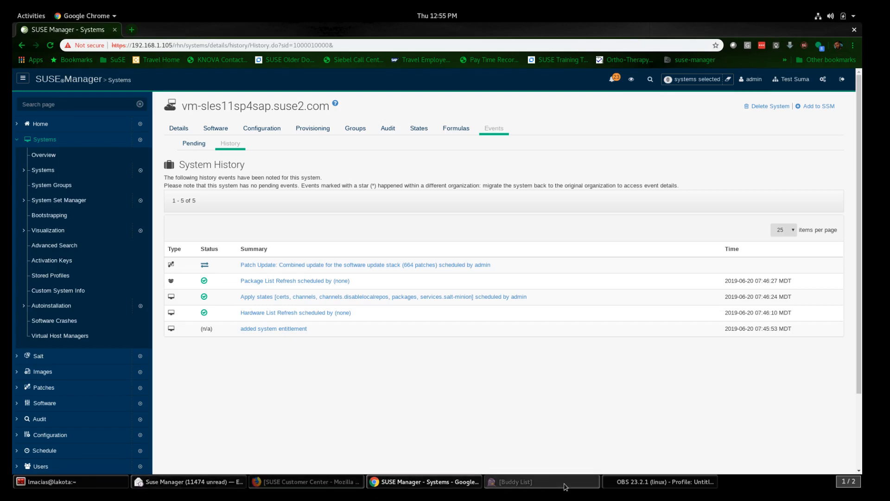
{"action": "left_click", "coordinate": [624, 486]}
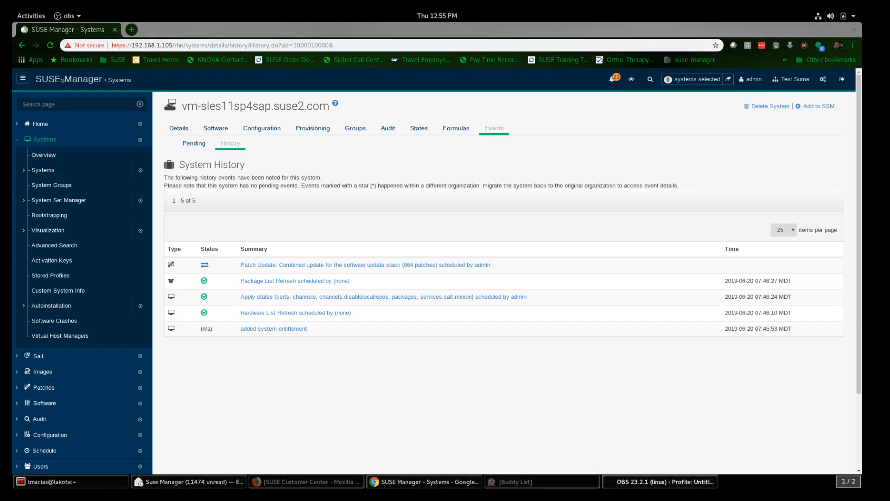